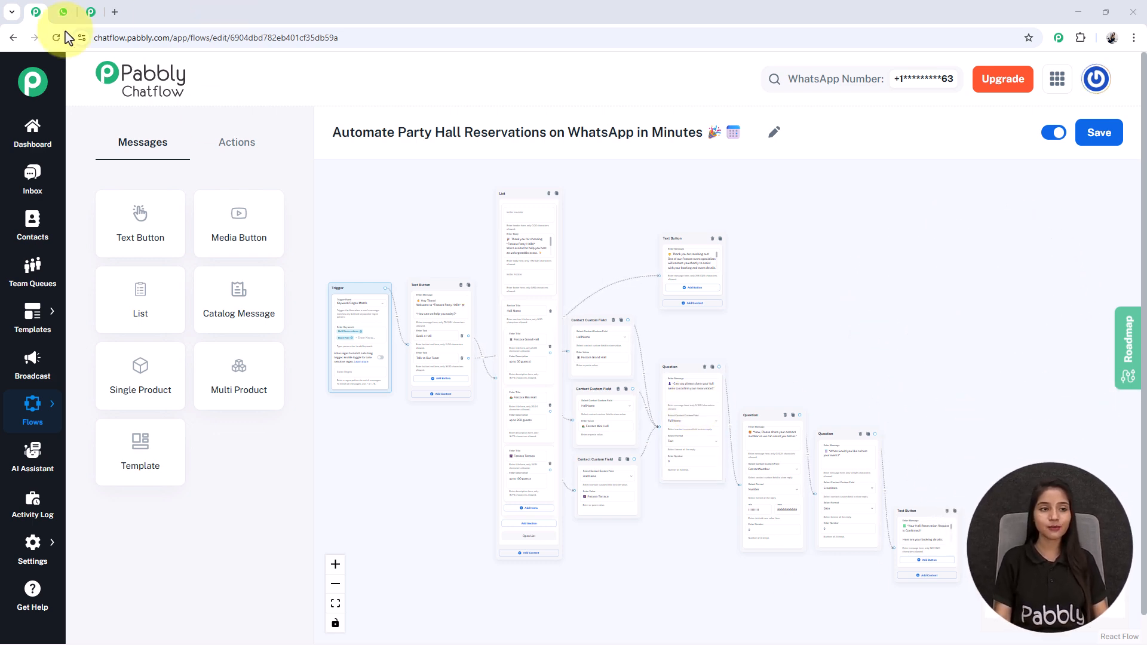
In WhatsApp Web, send 'Book Hall' to the Party Hall bot, choose Book a Hall and open the hall list.
click(62, 12)
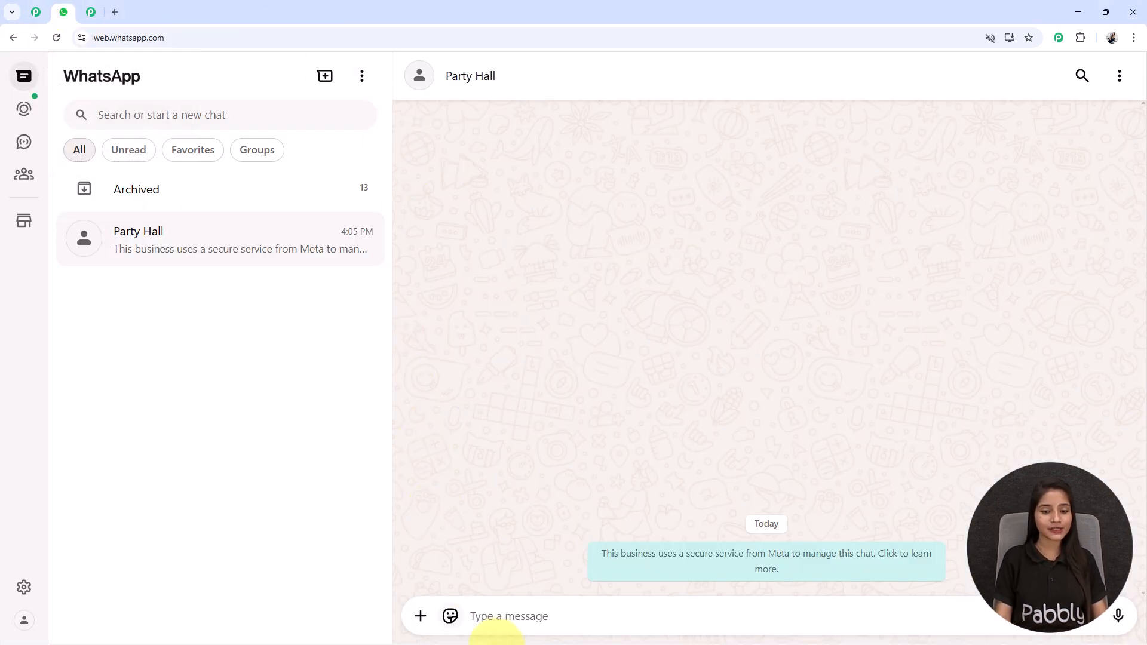
text(Book Hall)
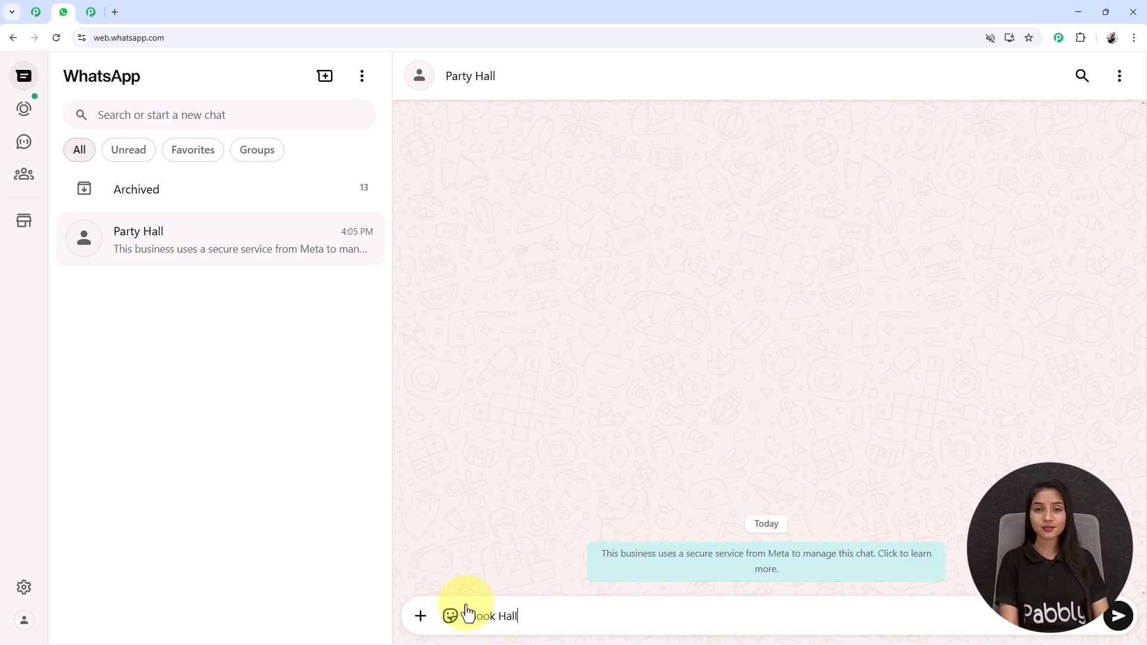
key(Return)
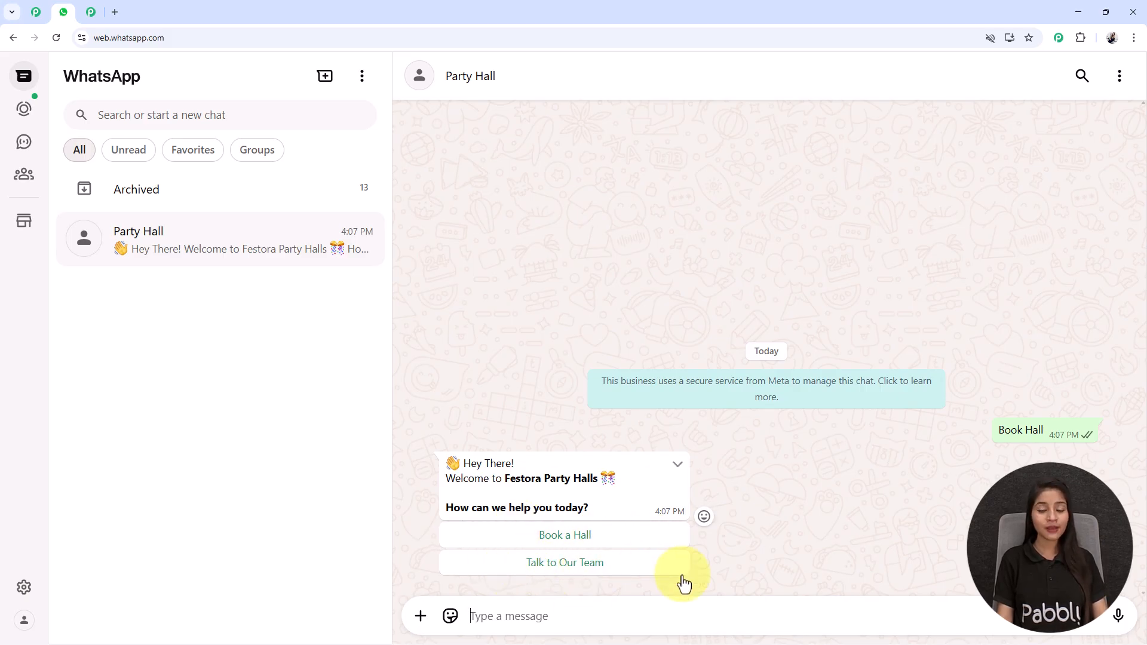
click(565, 535)
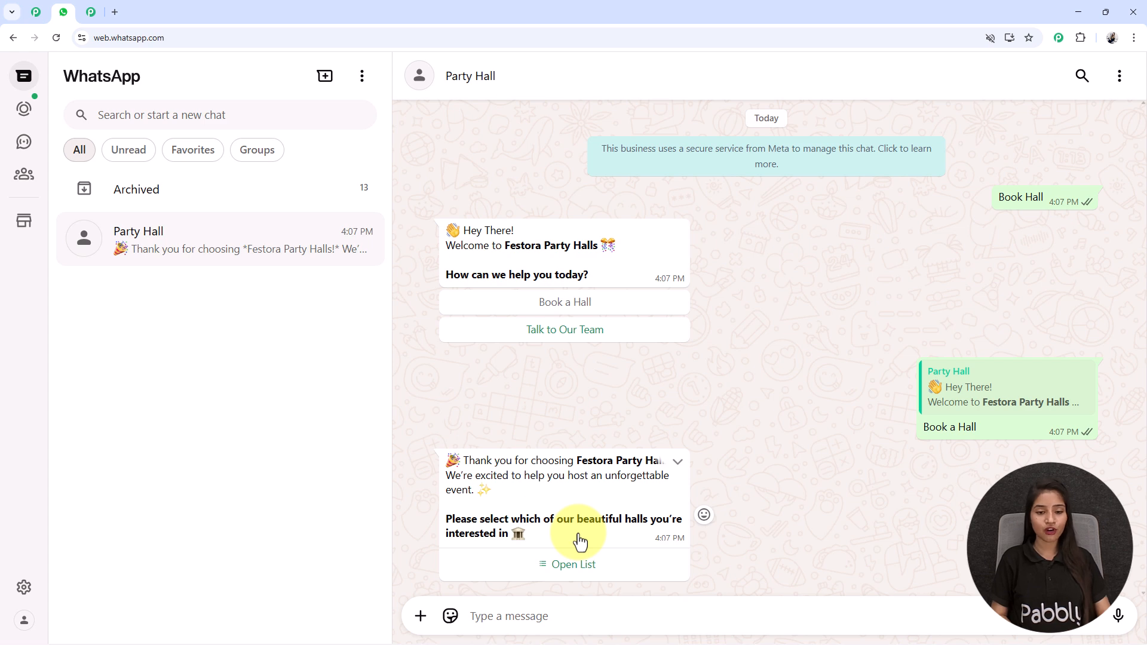
click(573, 577)
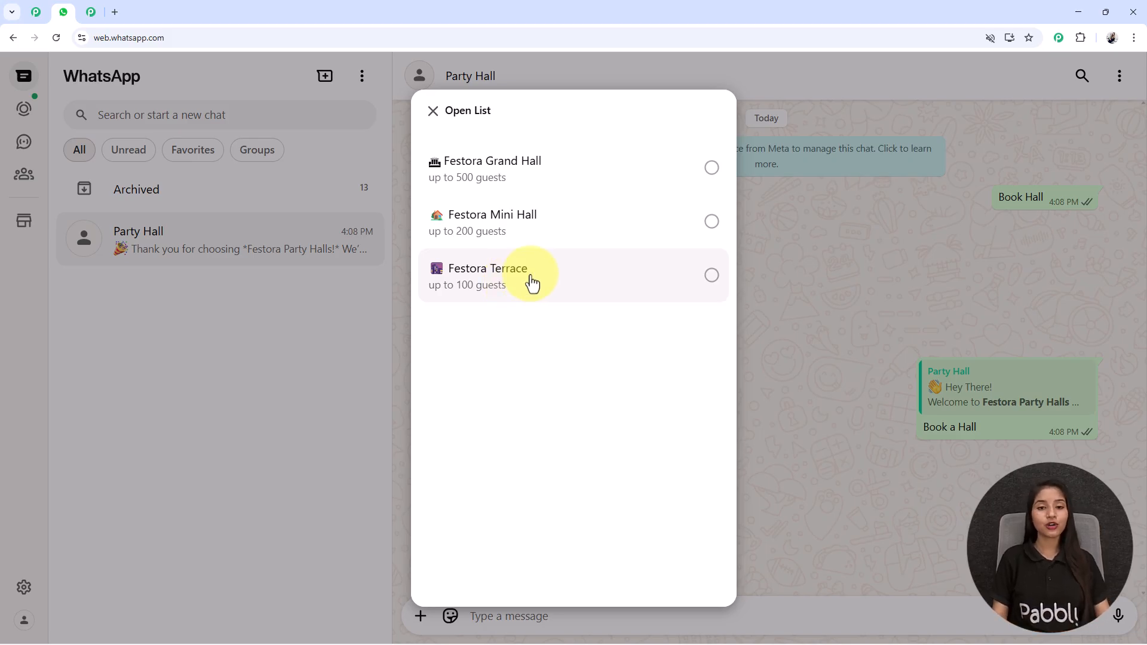
Pick Festora Grand Hall, then reply with a test name, a contact number and date 10/11/2025.
click(566, 169)
click(681, 571)
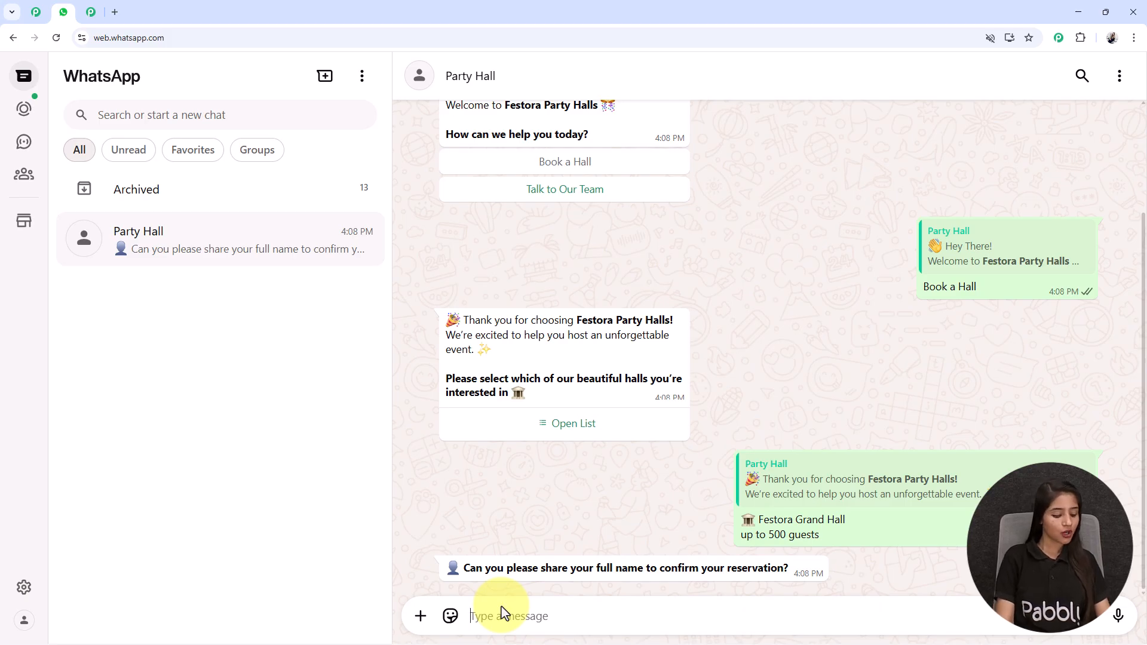
click(501, 613)
text(Tes)
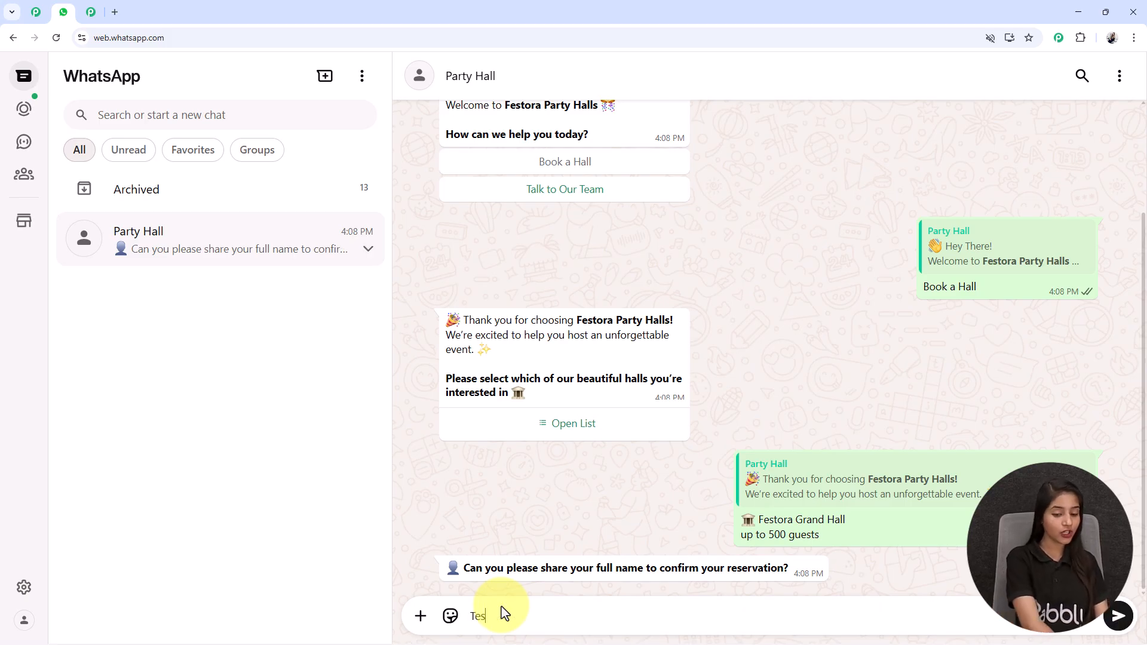
text(t User)
key(Return)
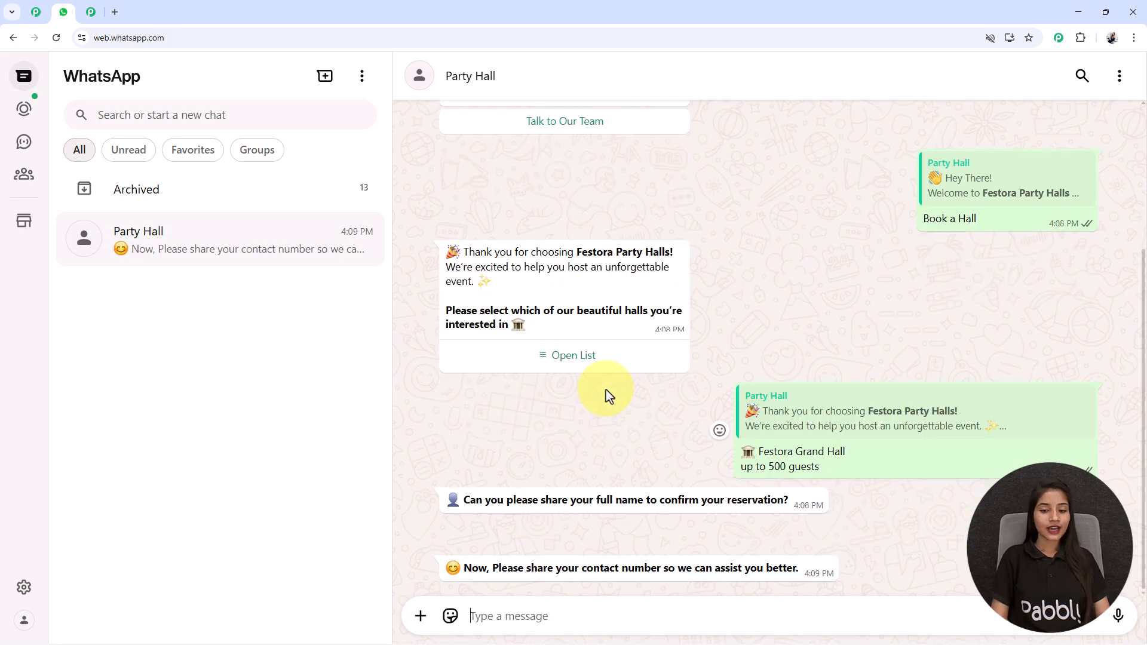
text(89898999)
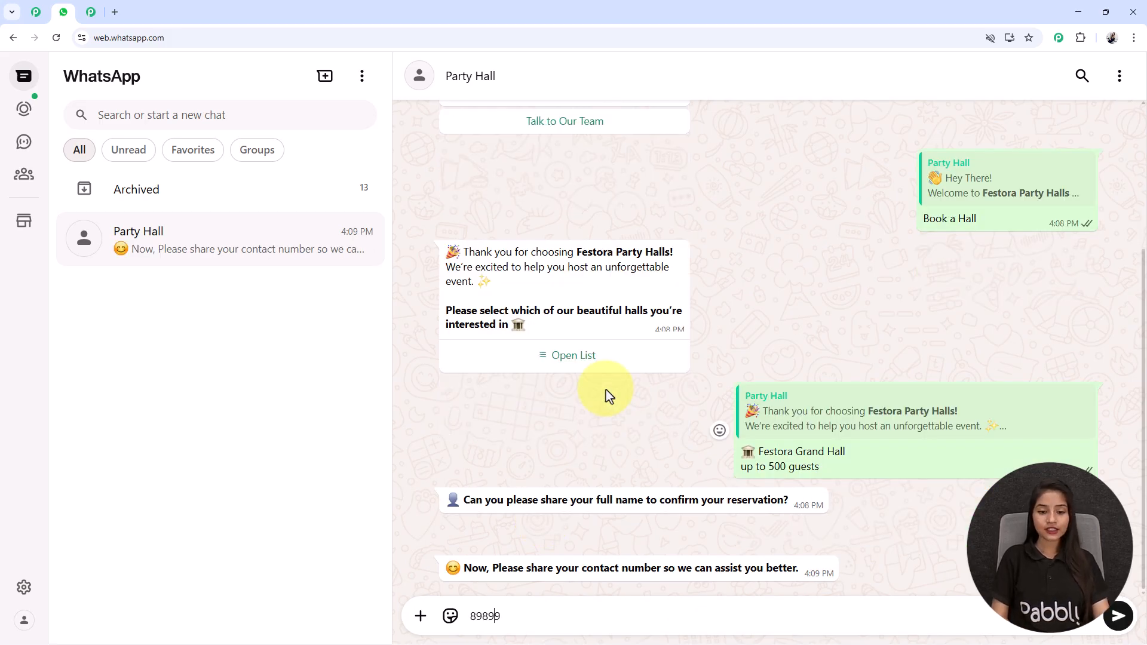
key(Return)
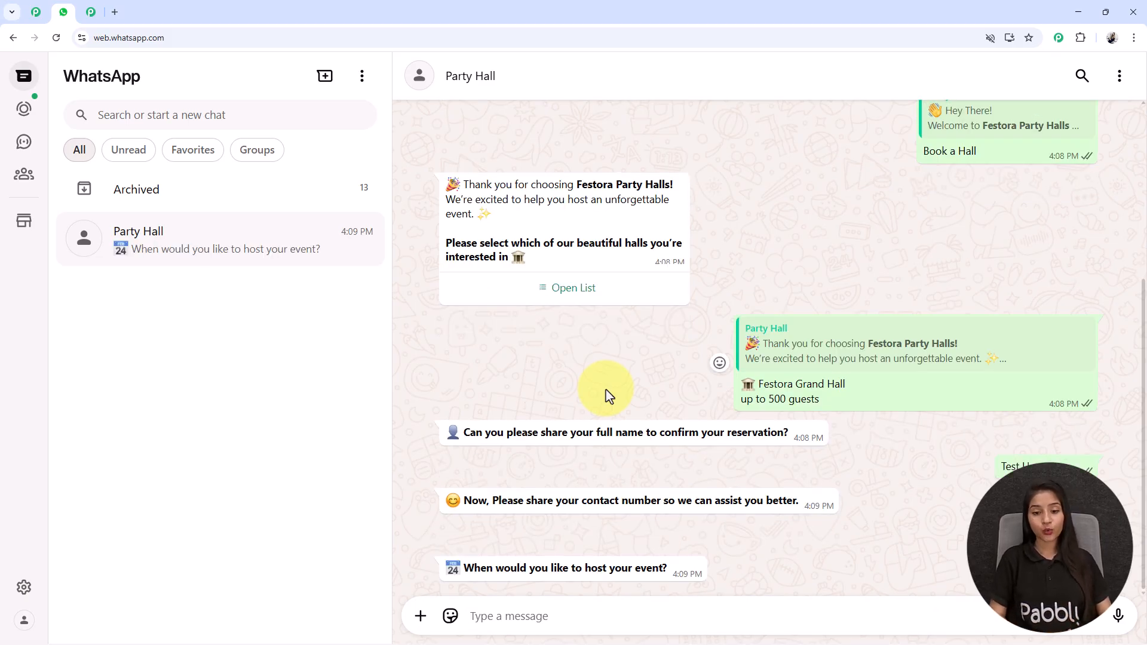
text(1)
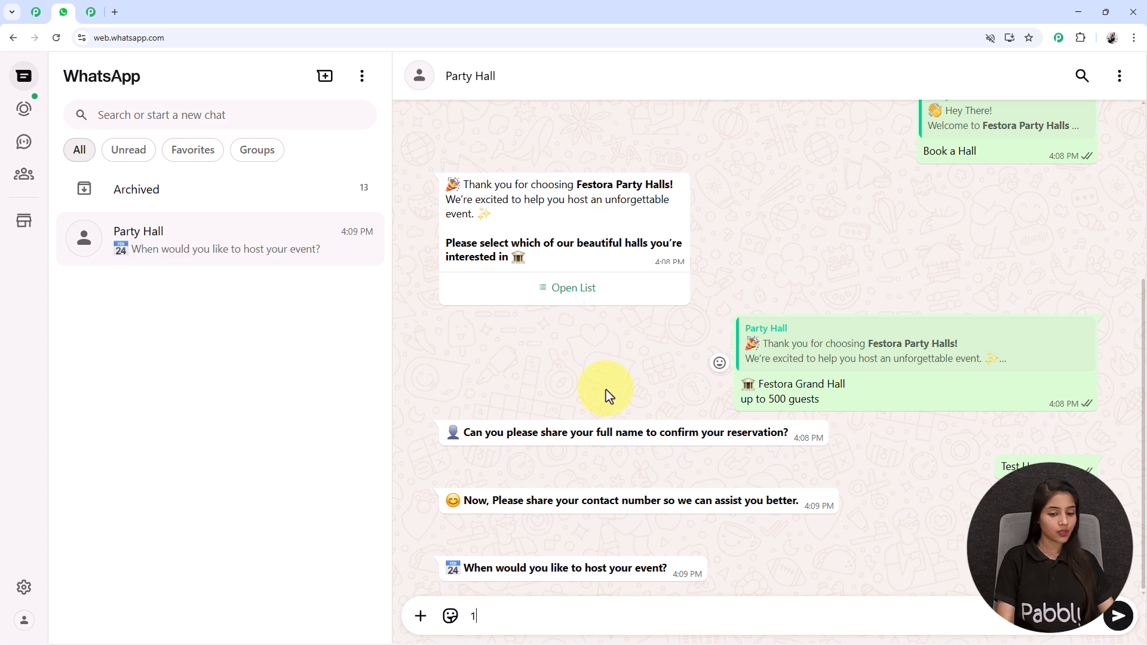
text(0/11/2025)
key(Return)
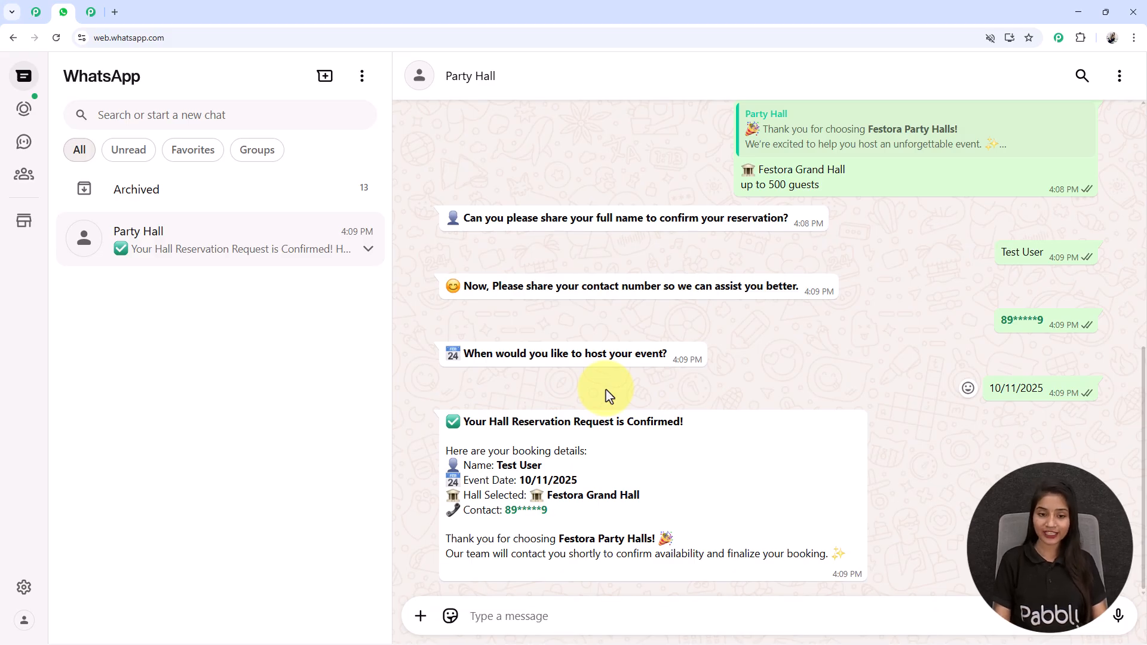
Highlight the name, hall and event date in the bot's confirmation summary.
drag(536, 463, 476, 463)
click(591, 491)
drag(594, 490, 525, 479)
click(582, 487)
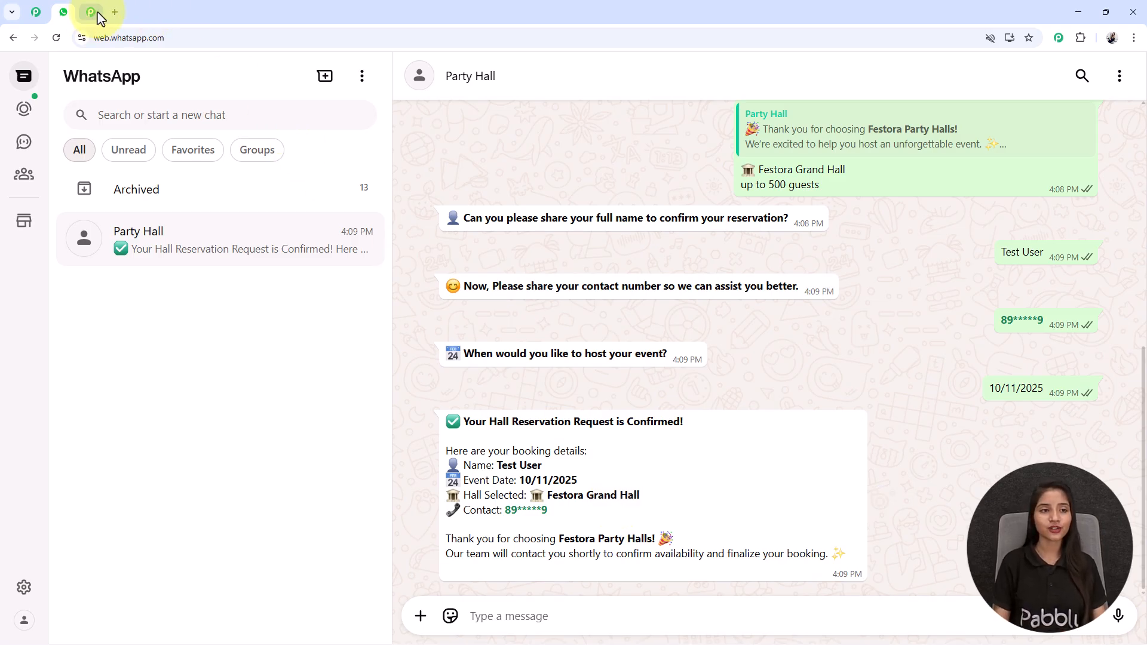
Open pabbly.com/chatflow in a new browser tab and scroll through the landing page.
click(115, 12)
text(pabbly.com/chatflow)
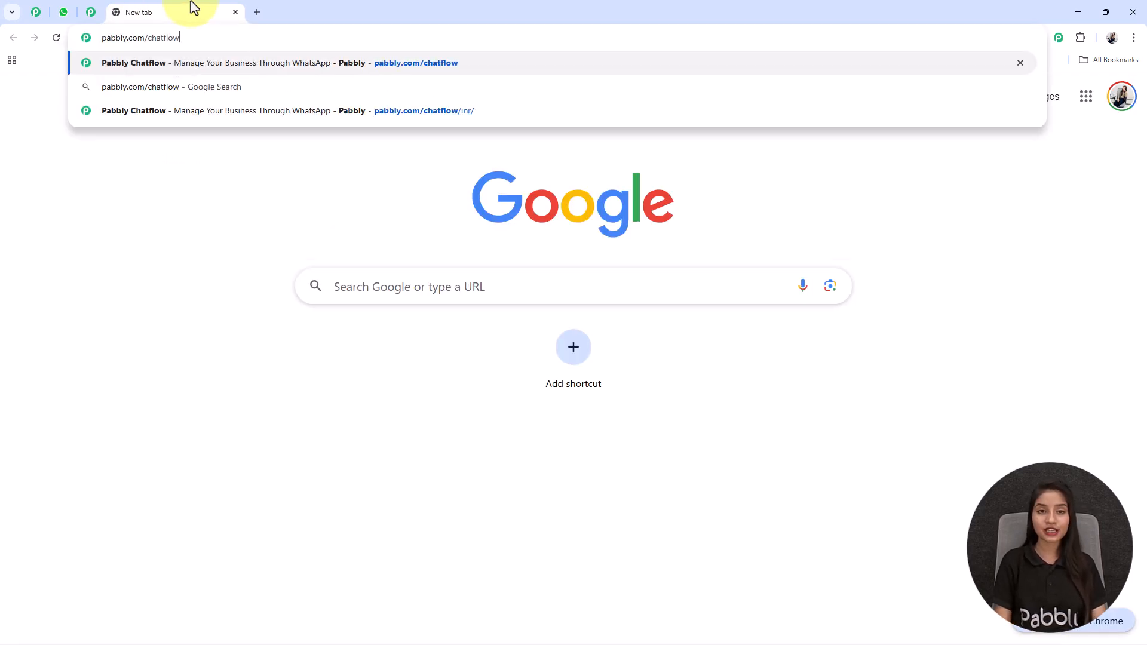
key(Return)
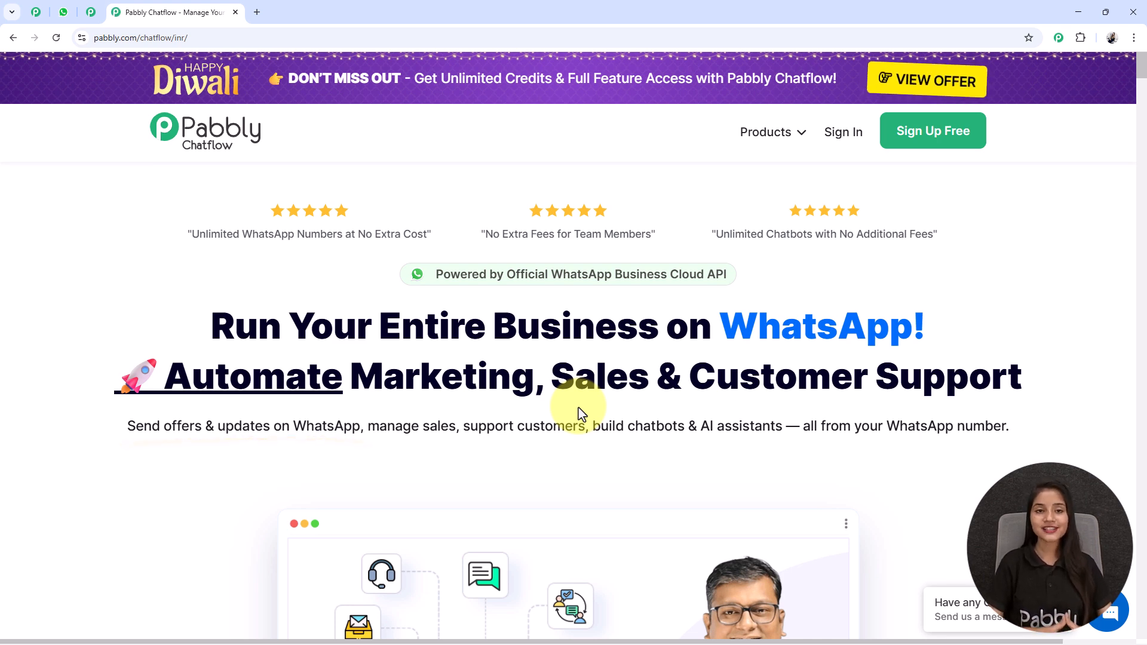
scroll(582, 411, down, 4)
scroll(594, 410, up, 2)
scroll(595, 412, down, 3)
scroll(594, 412, up, 5)
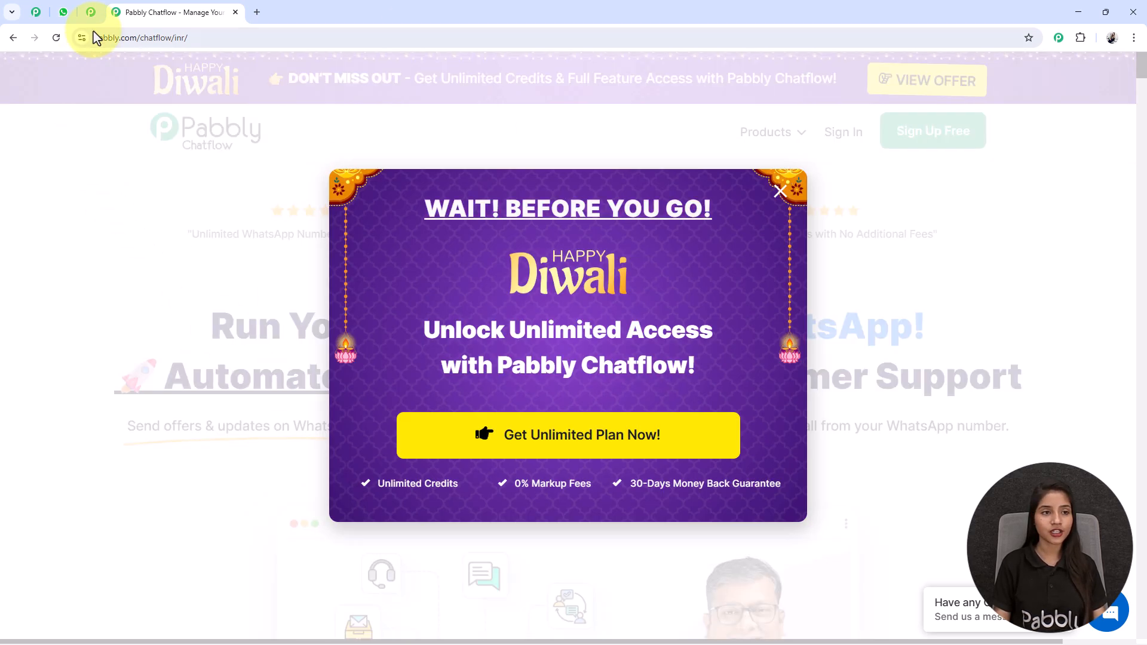
Browse the Pabbly Community page, then return to Chatflow and close the Diwali offer popup.
click(90, 14)
scroll(687, 281, down, 1)
scroll(642, 281, up, 1)
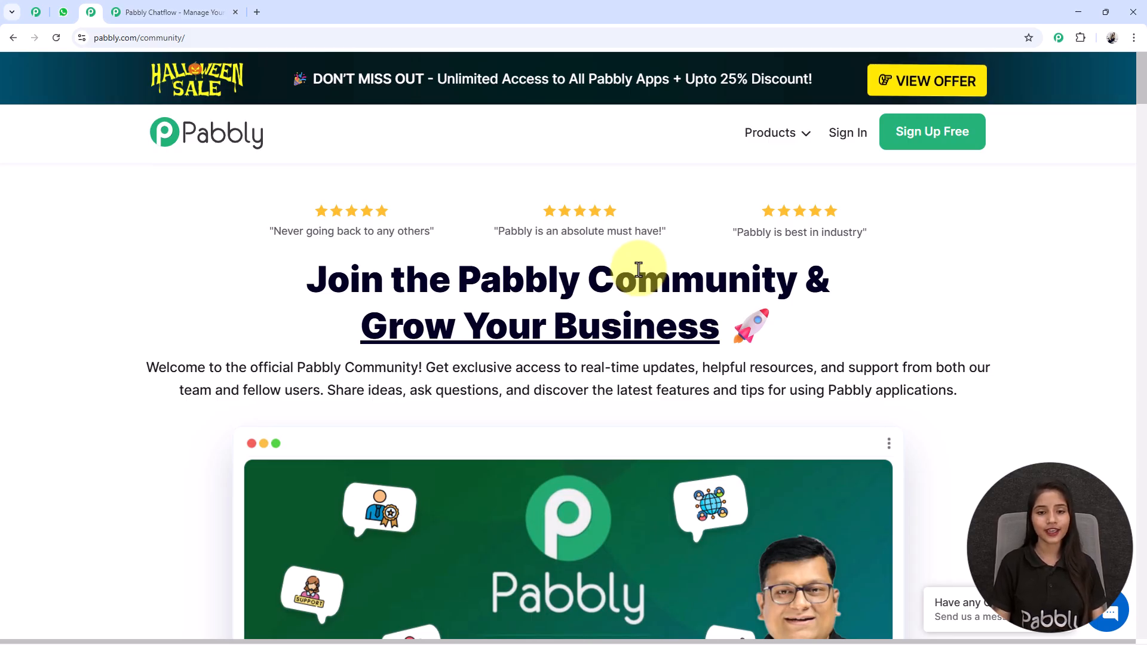
scroll(638, 269, down, 6)
scroll(639, 270, down, 13)
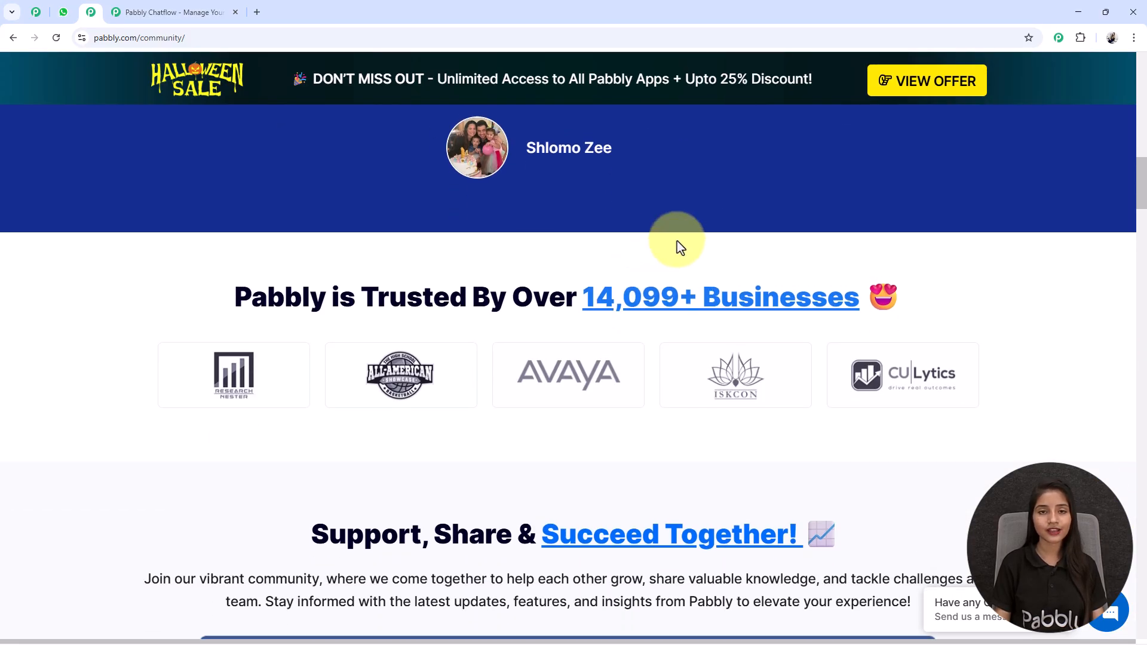
scroll(678, 246, up, 14)
scroll(679, 245, up, 4)
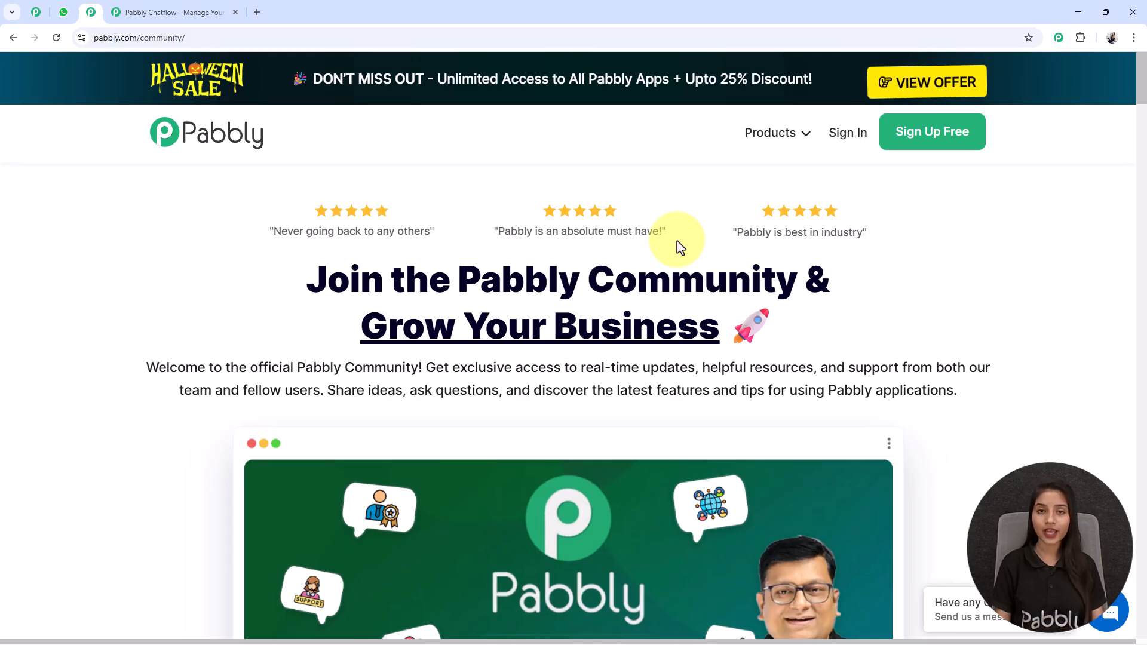
scroll(540, 524, down, 9)
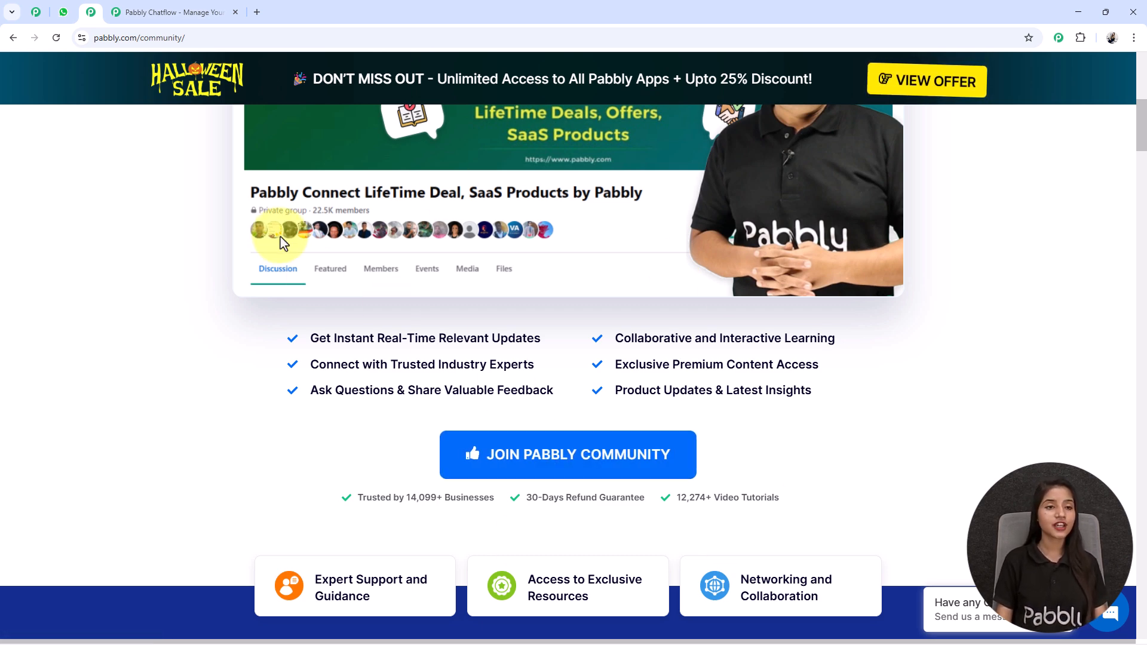
scroll(284, 238, up, 7)
click(157, 10)
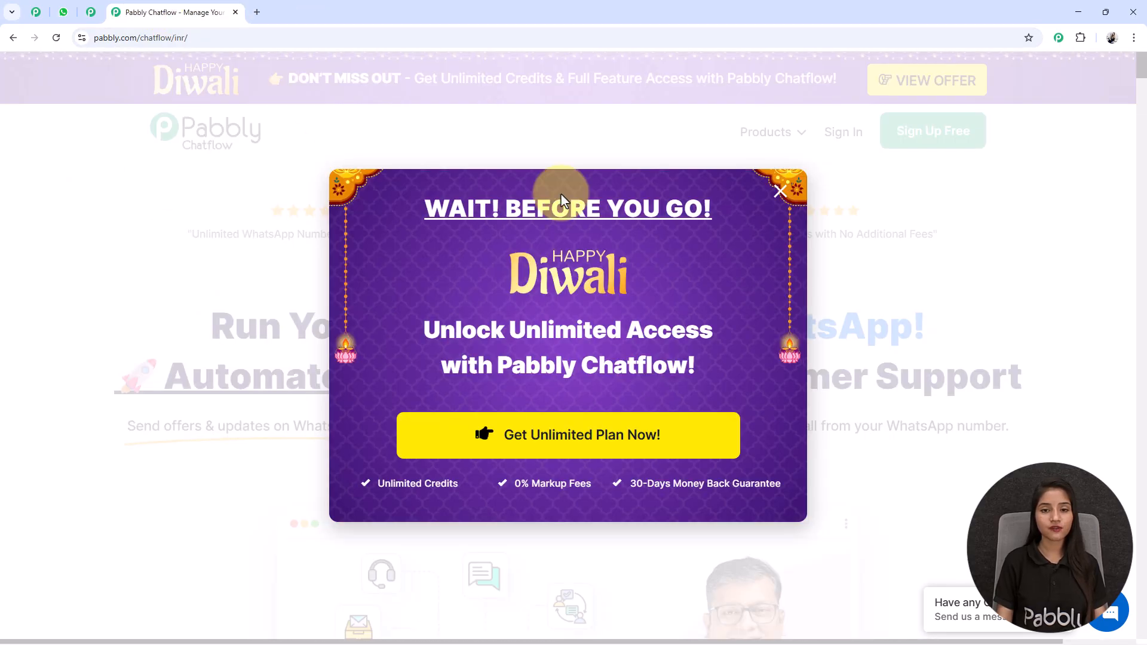
click(780, 189)
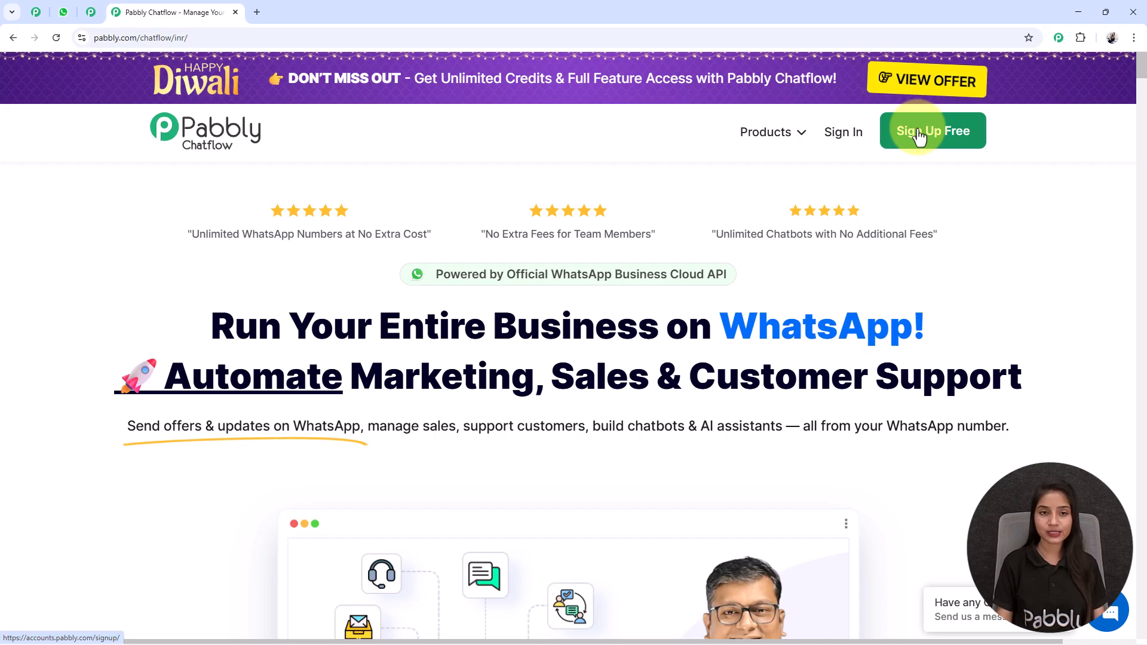
Sign in and launch Pabbly Chatflow via Access Now on the All Pabbly Apps page.
click(845, 145)
drag(91, 152, 340, 154)
click(344, 156)
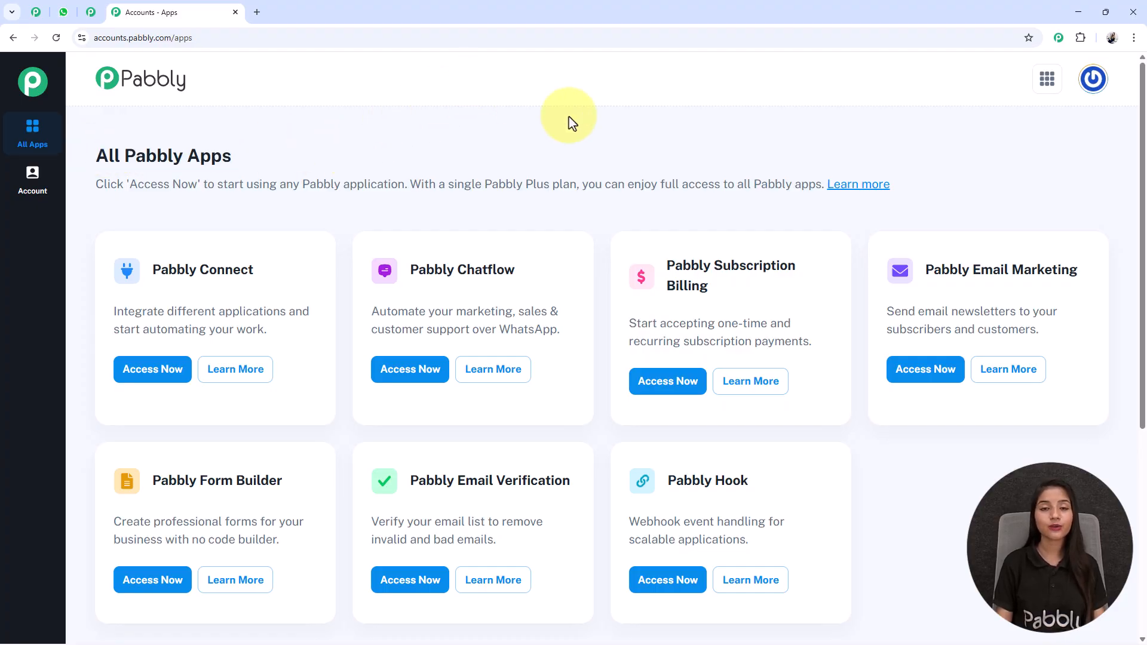
drag(409, 269, 548, 279)
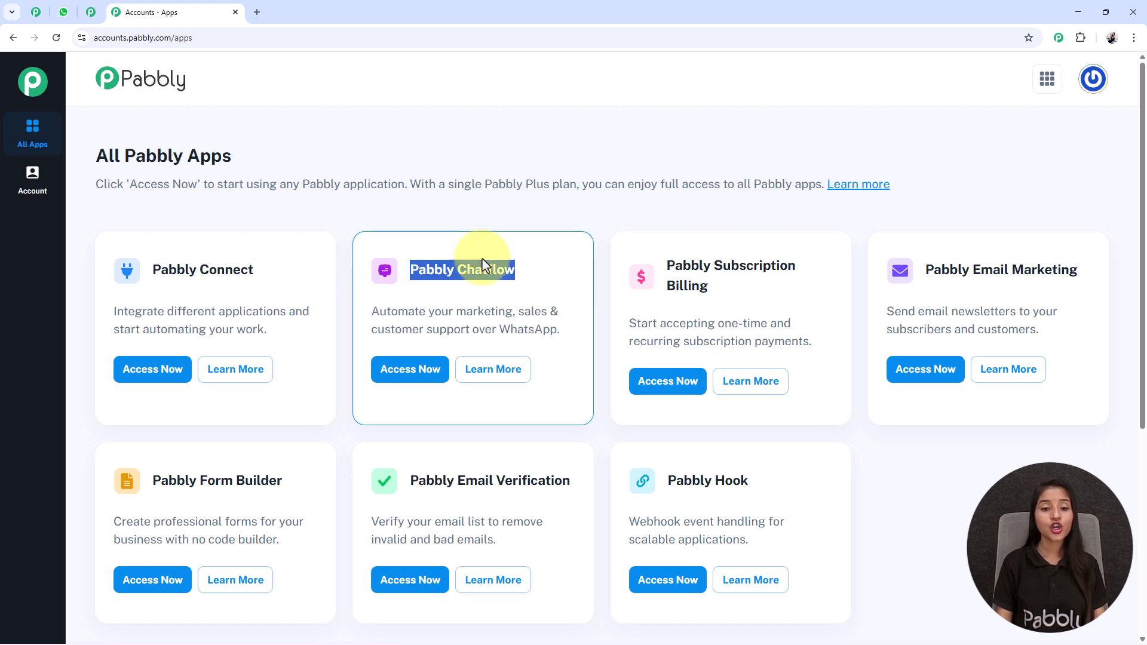
click(411, 370)
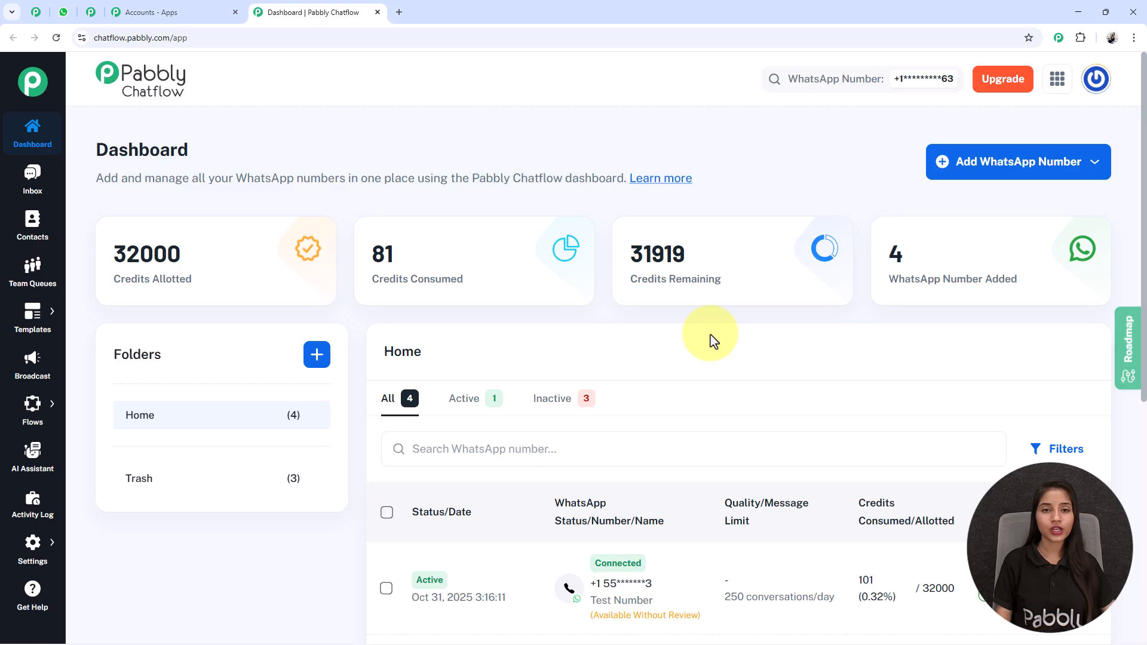
drag(77, 256, 243, 293)
drag(400, 259, 509, 282)
drag(665, 254, 767, 269)
drag(884, 243, 947, 277)
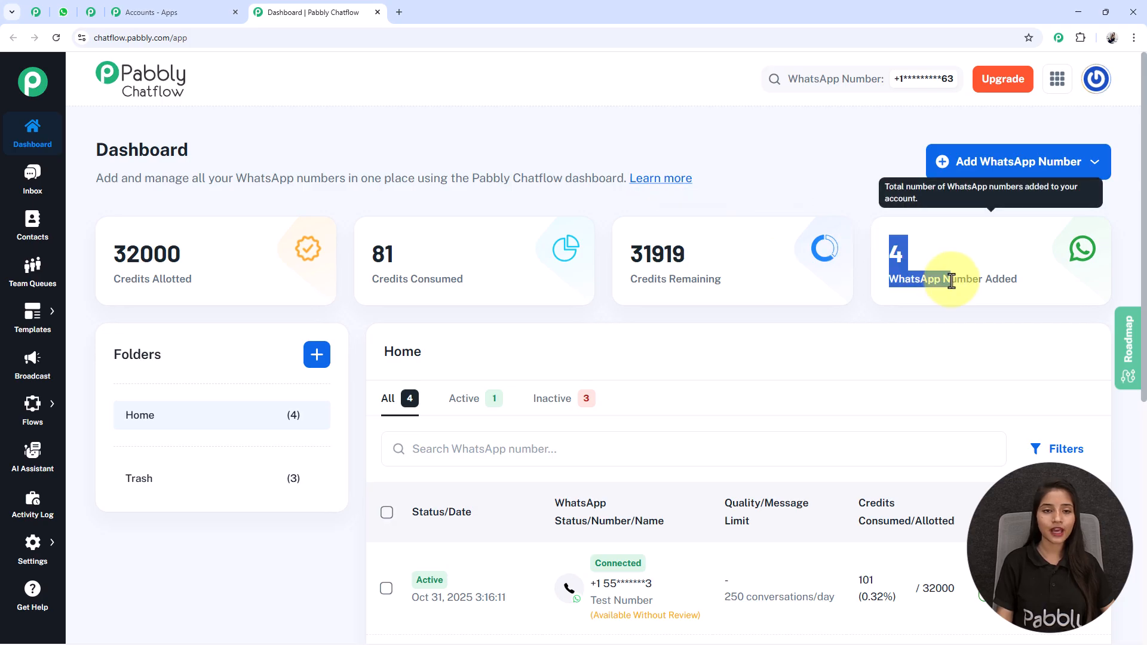
click(947, 276)
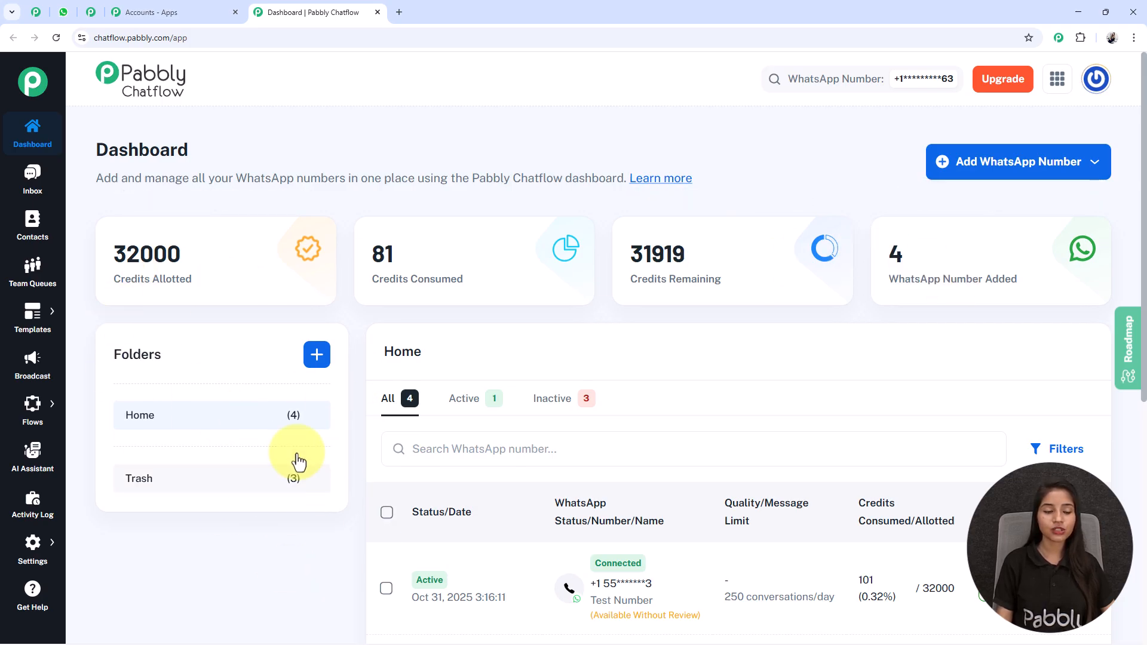
click(313, 357)
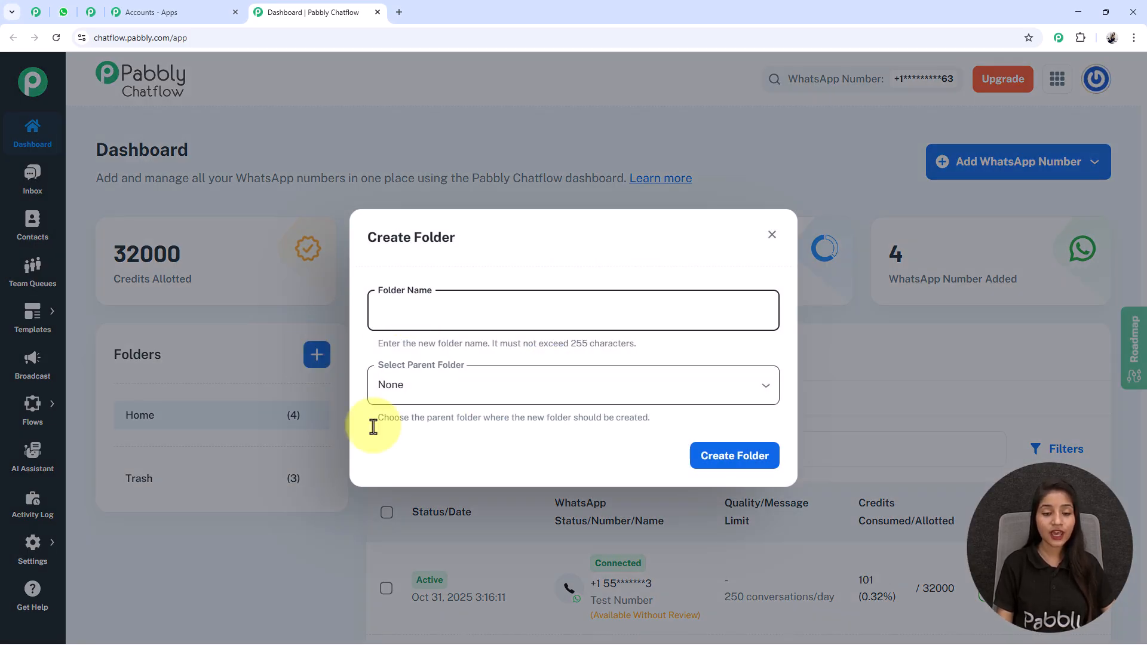
click(772, 235)
scroll(786, 393, down, 1)
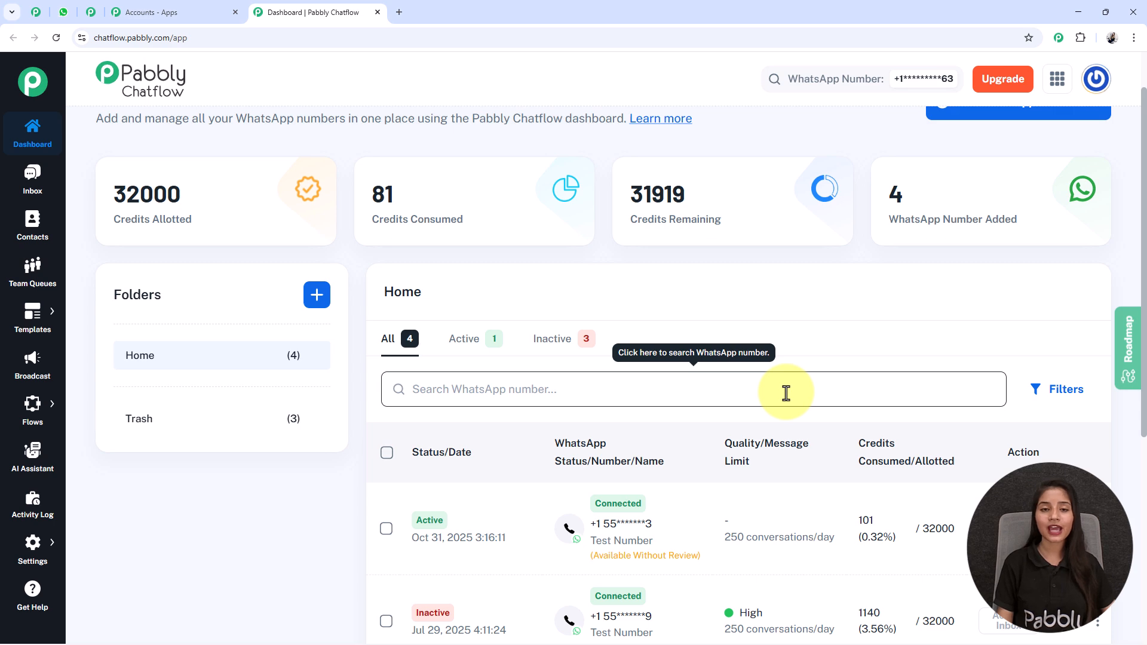
scroll(786, 393, up, 1)
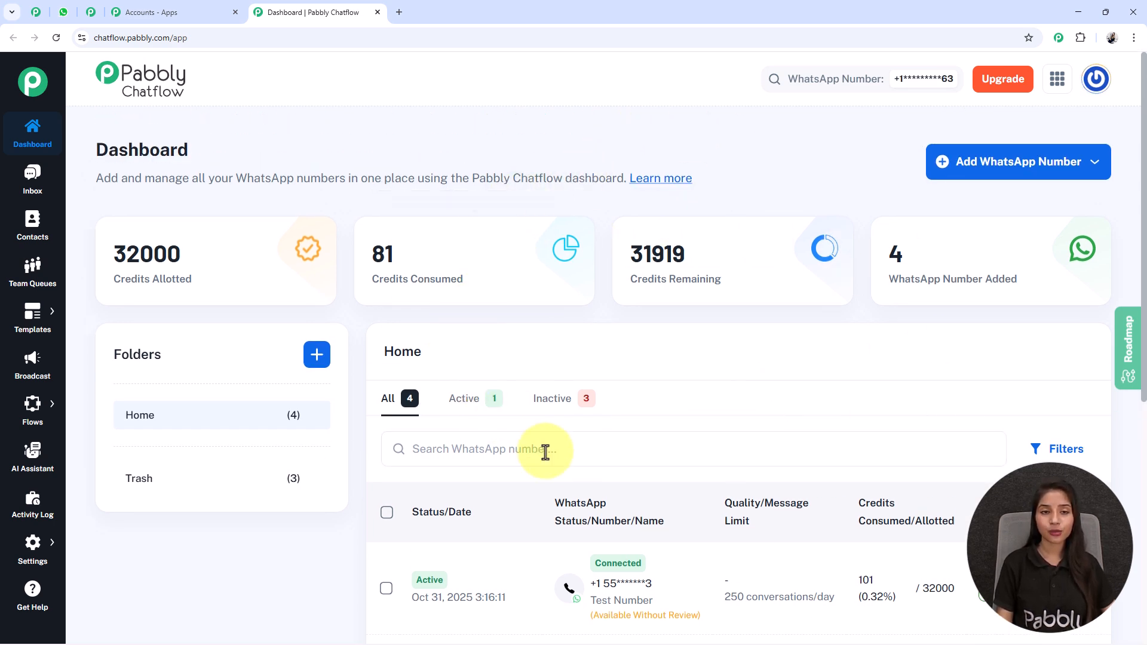
click(998, 166)
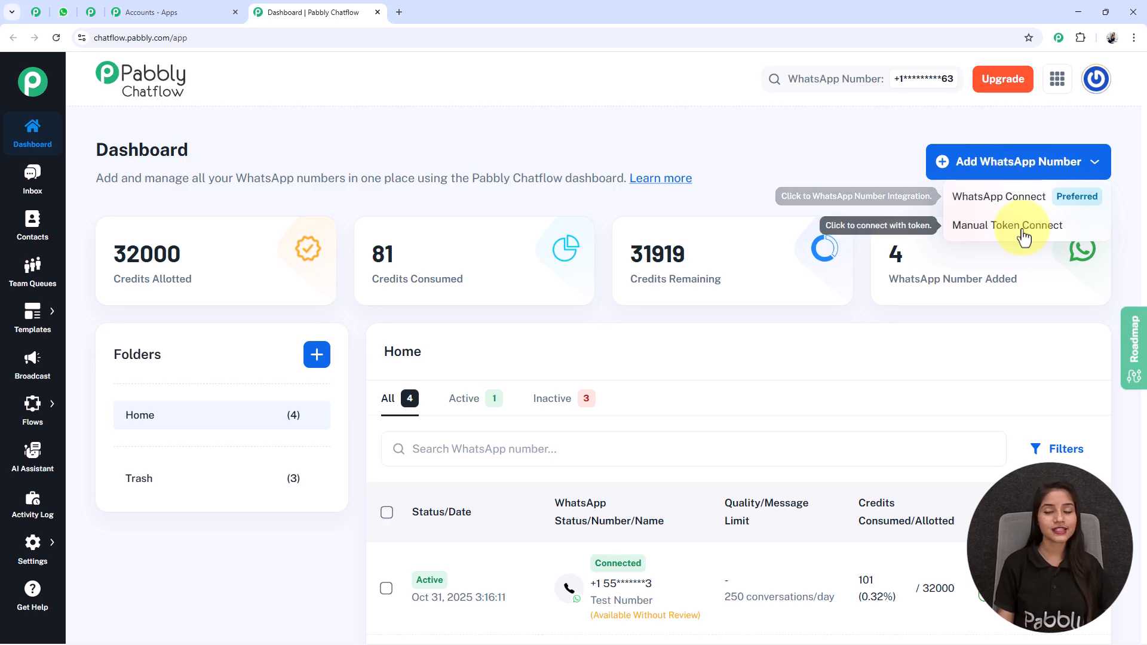
click(1064, 170)
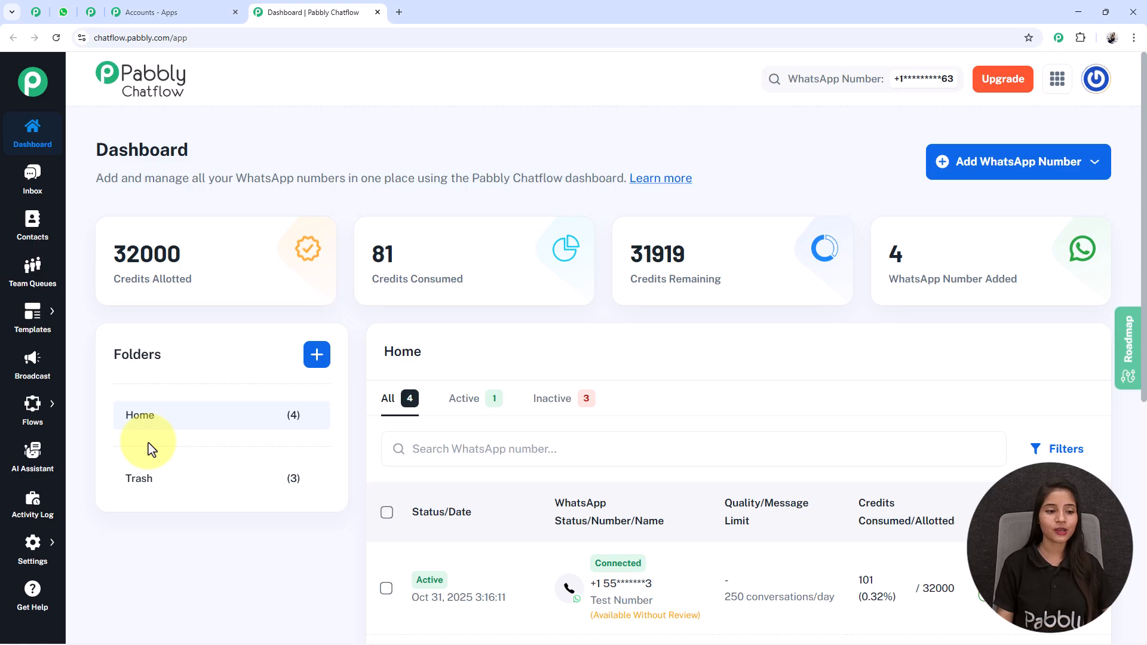
Add a new flow from the Flows list and select its placeholder name 'Untitled' for editing.
mouse_move(33, 405)
click(221, 393)
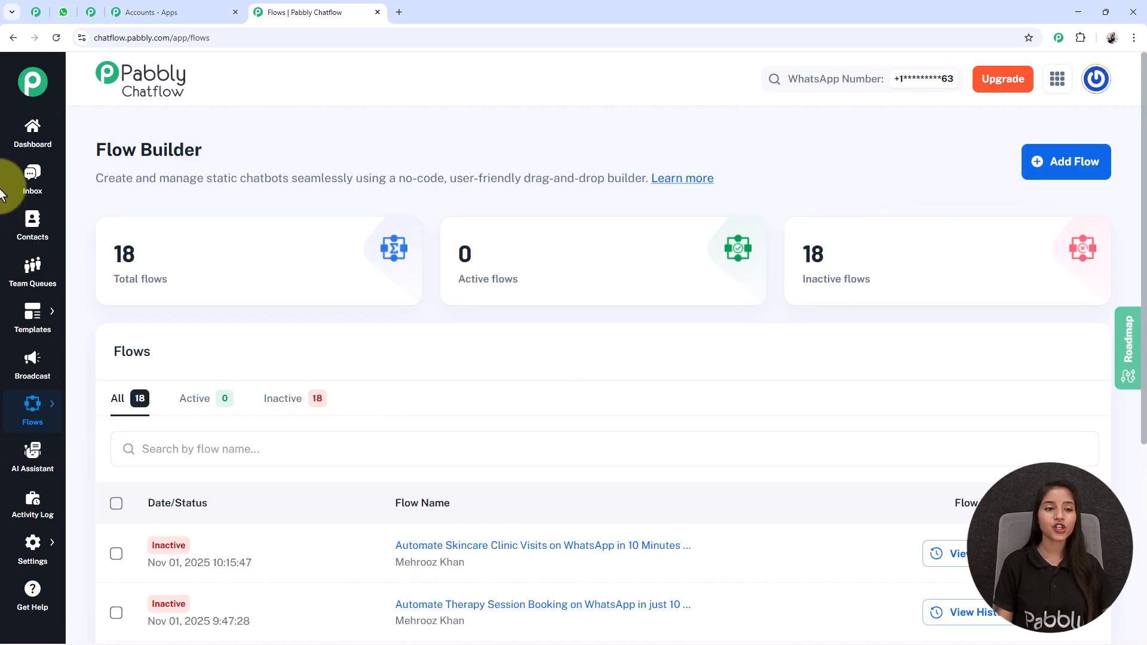
drag(98, 146, 276, 158)
click(280, 158)
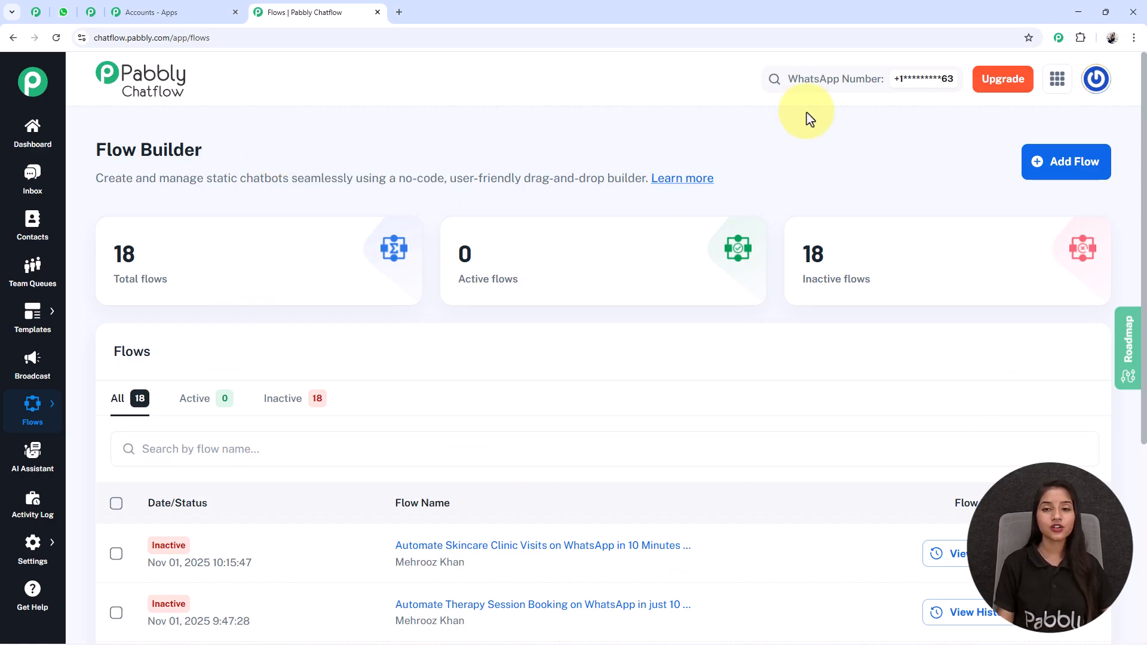
click(1051, 172)
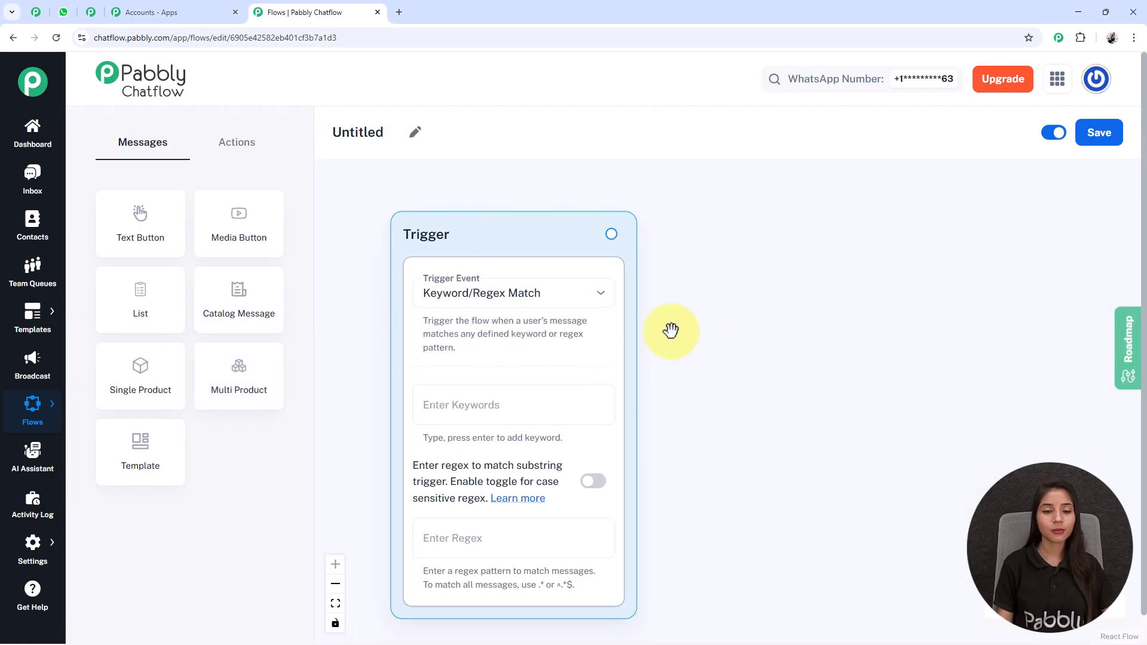
click(415, 132)
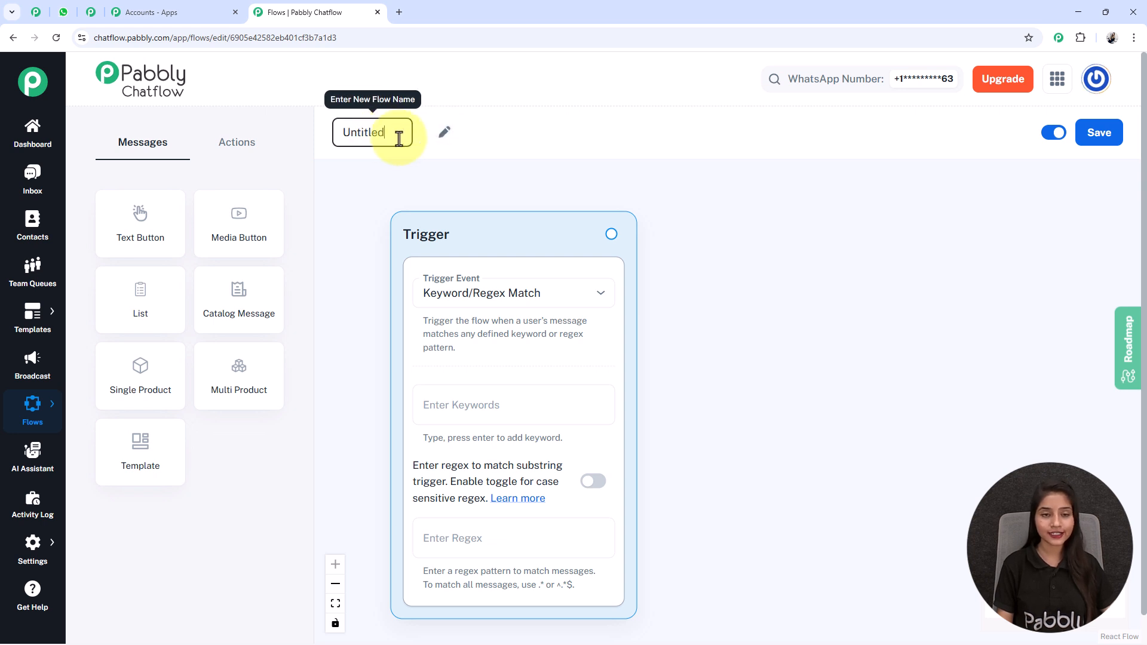
drag(399, 138, 318, 128)
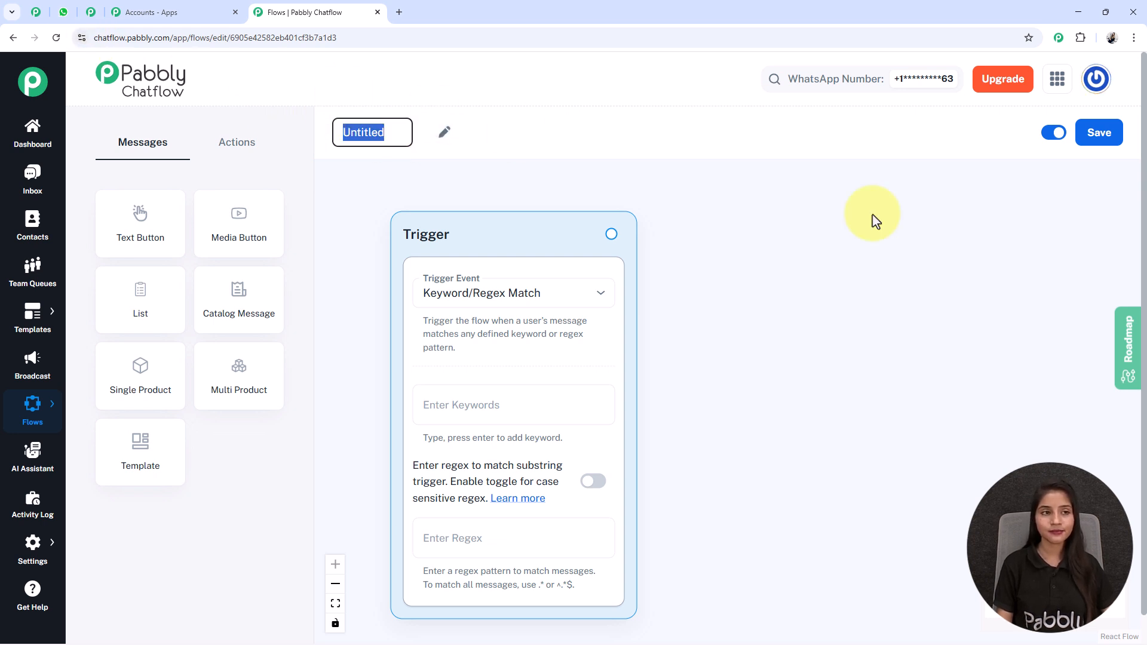
Rename the flow to 'Automate Party Hall Reservations on WhatsApp in Minutes 🎉📅'.
text(Automate Party Hall Reservations on WhatsApp in Minutes 🎉📅)
key(Return)
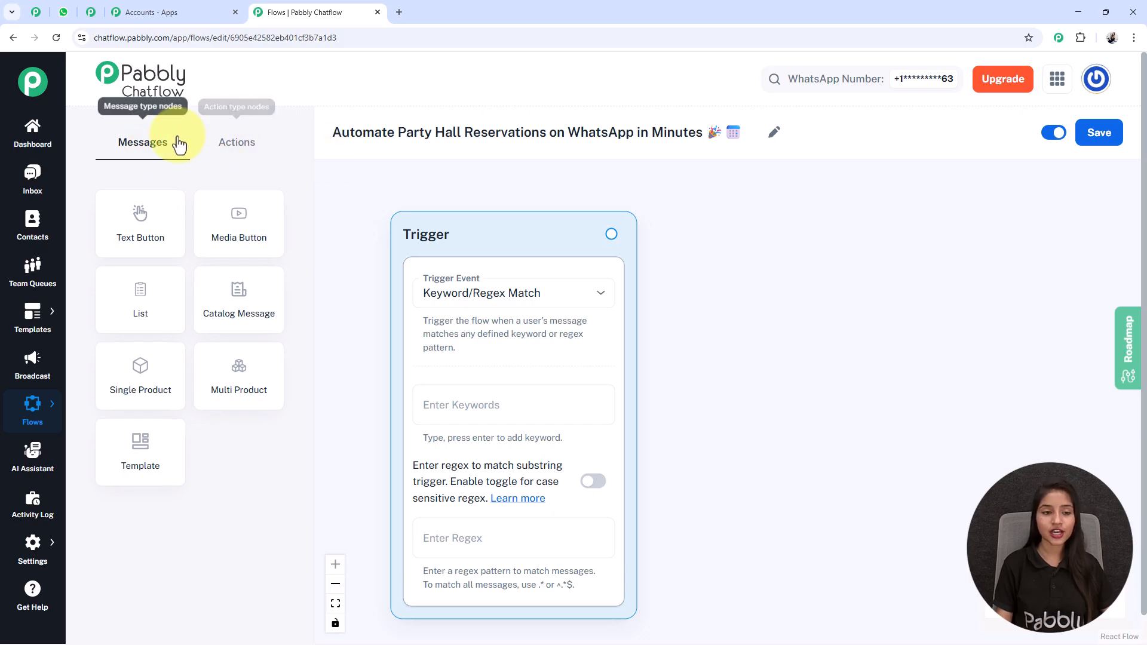
click(258, 157)
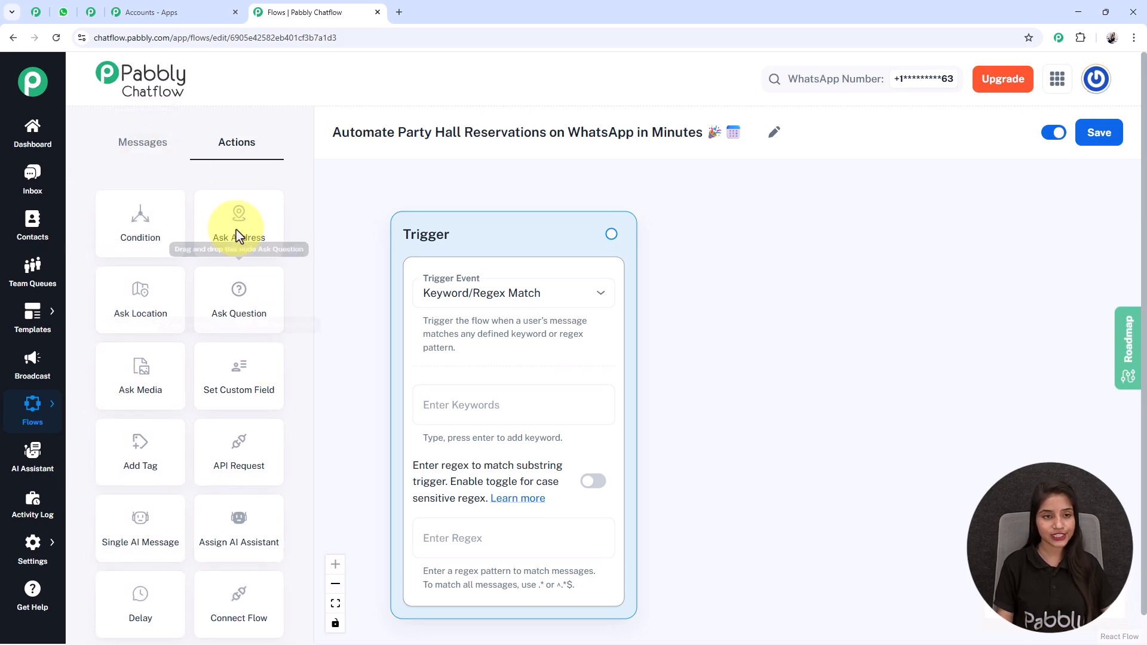
click(150, 152)
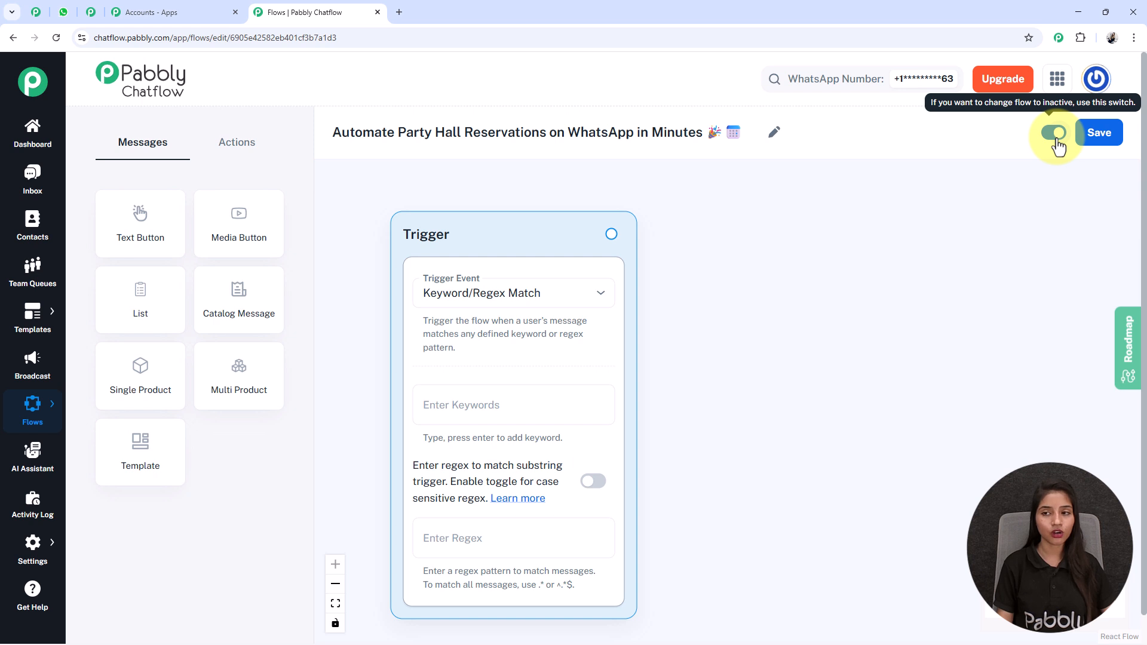
Save the flow, keeping Keyword/Regex Match as trigger with case-sensitive regex left off.
click(1115, 138)
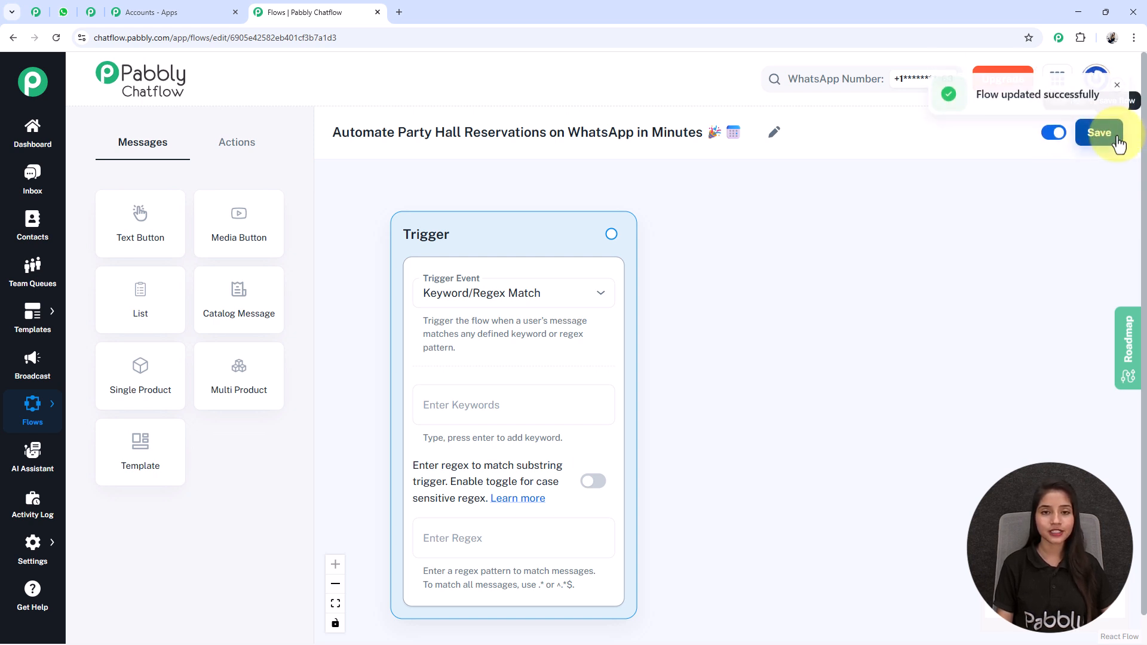
scroll(977, 185, down, 1)
scroll(170, 227, up, 1)
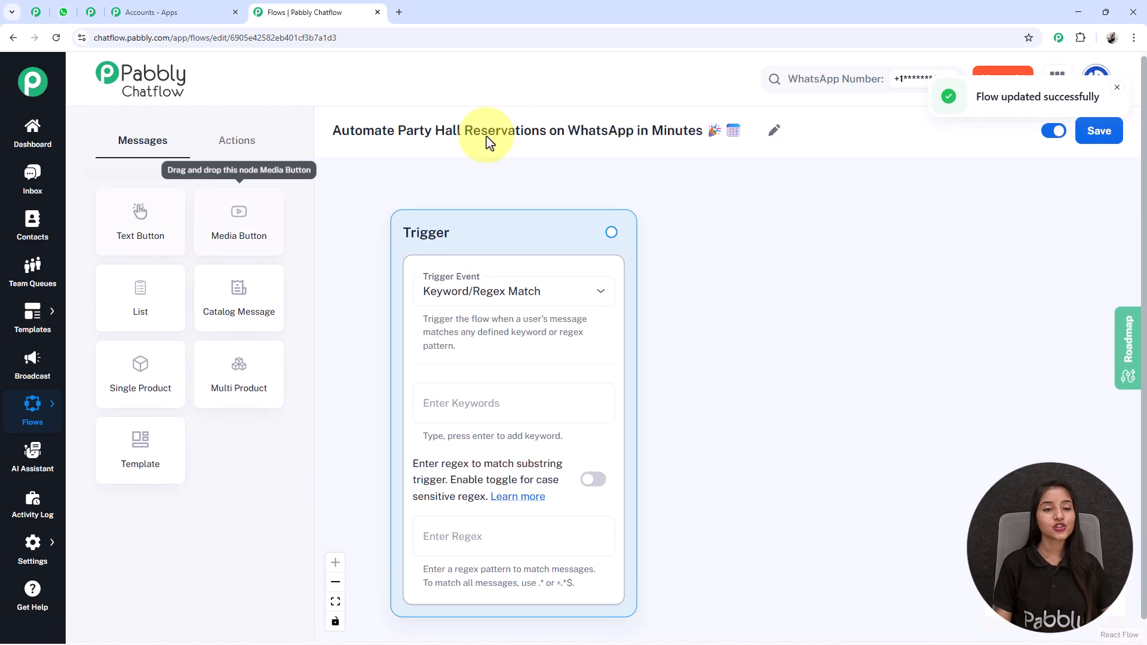
click(484, 308)
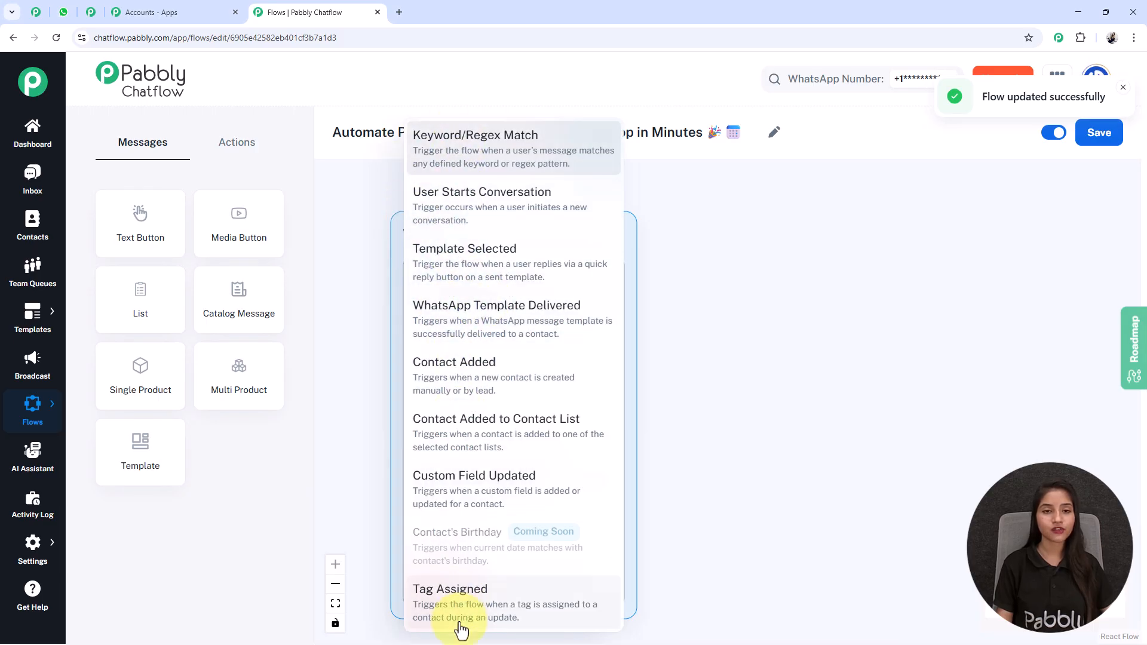
click(439, 162)
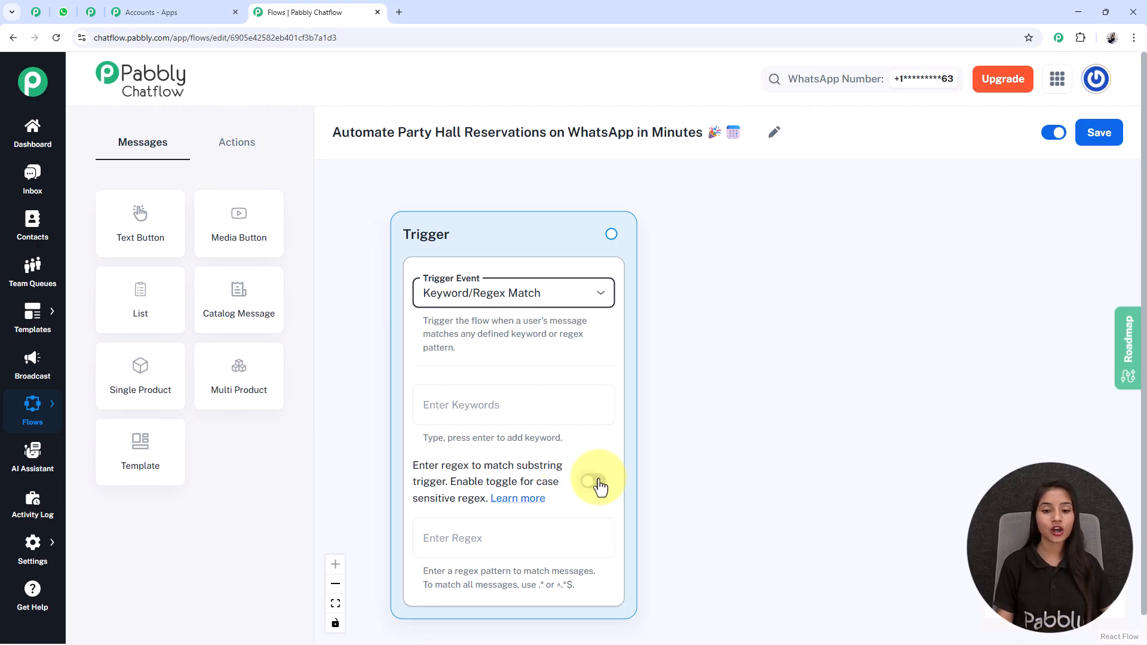
click(597, 481)
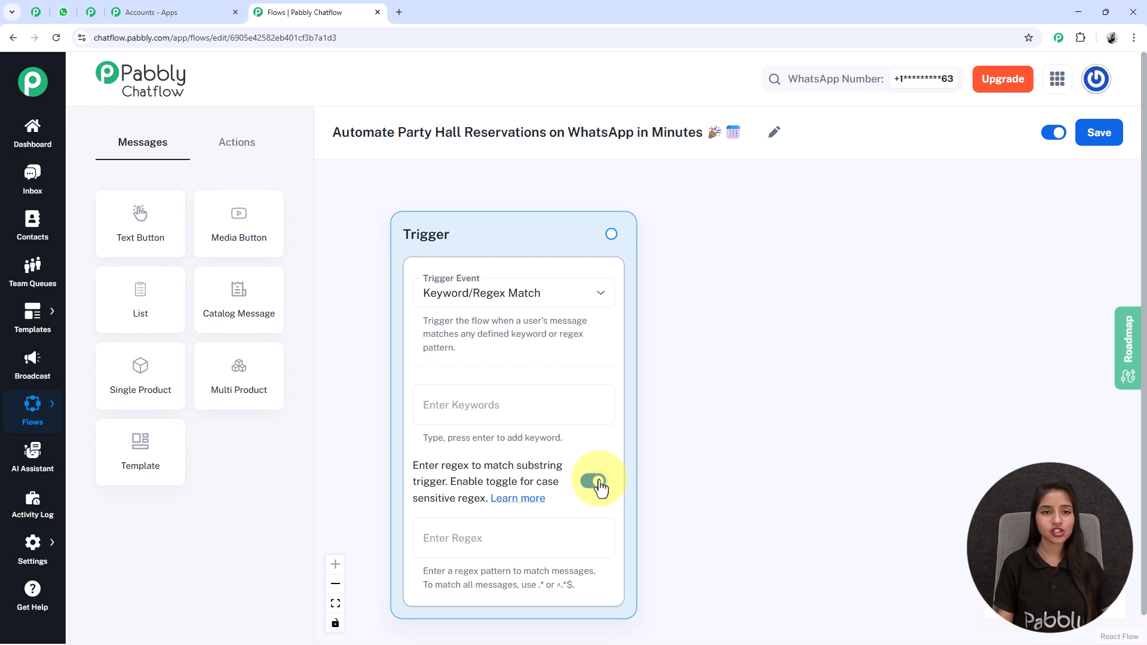
click(597, 481)
Enter 'Hall Reservation' and 'Party Halls' as the trigger's keywords.
click(476, 411)
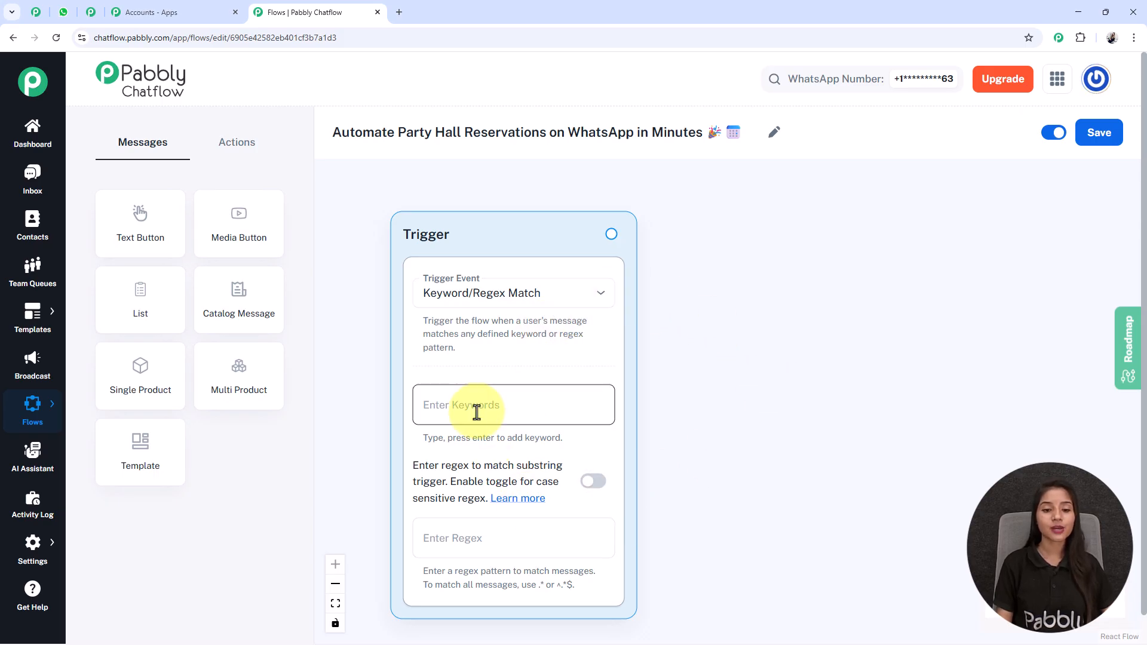
click(462, 413)
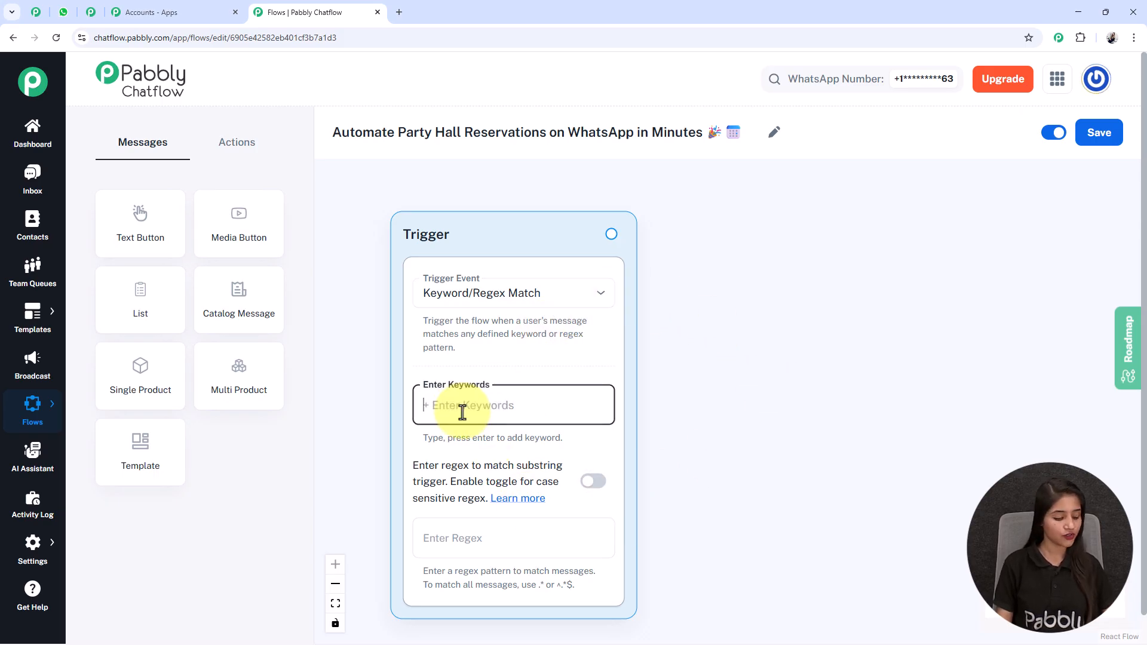
text(Hall Reservation)
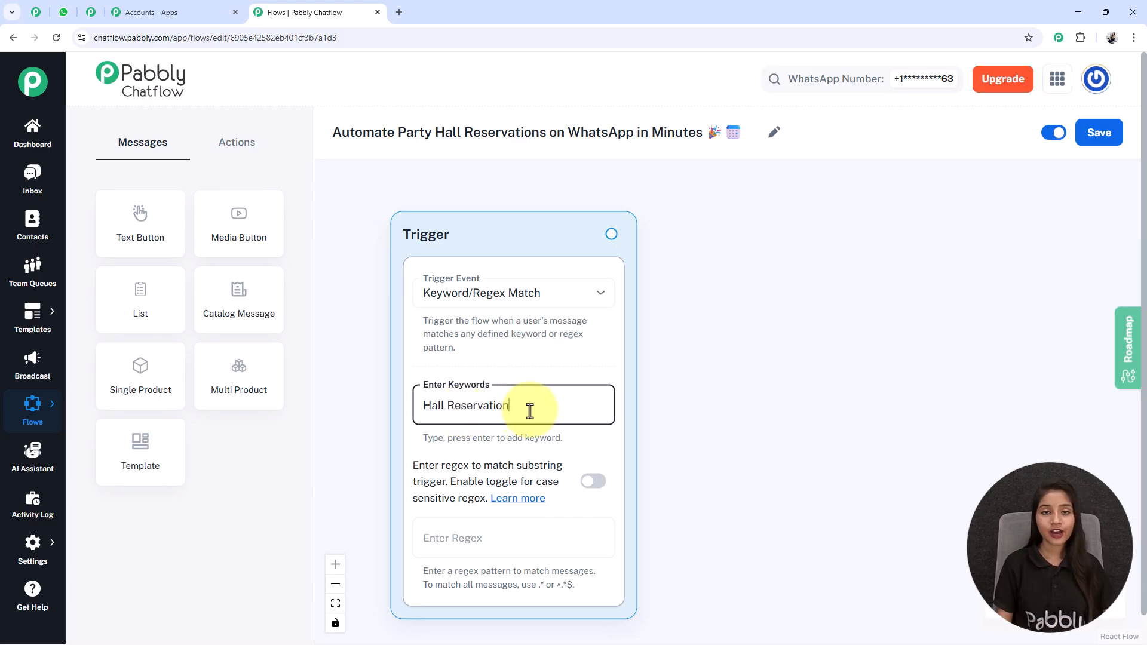
key(Return)
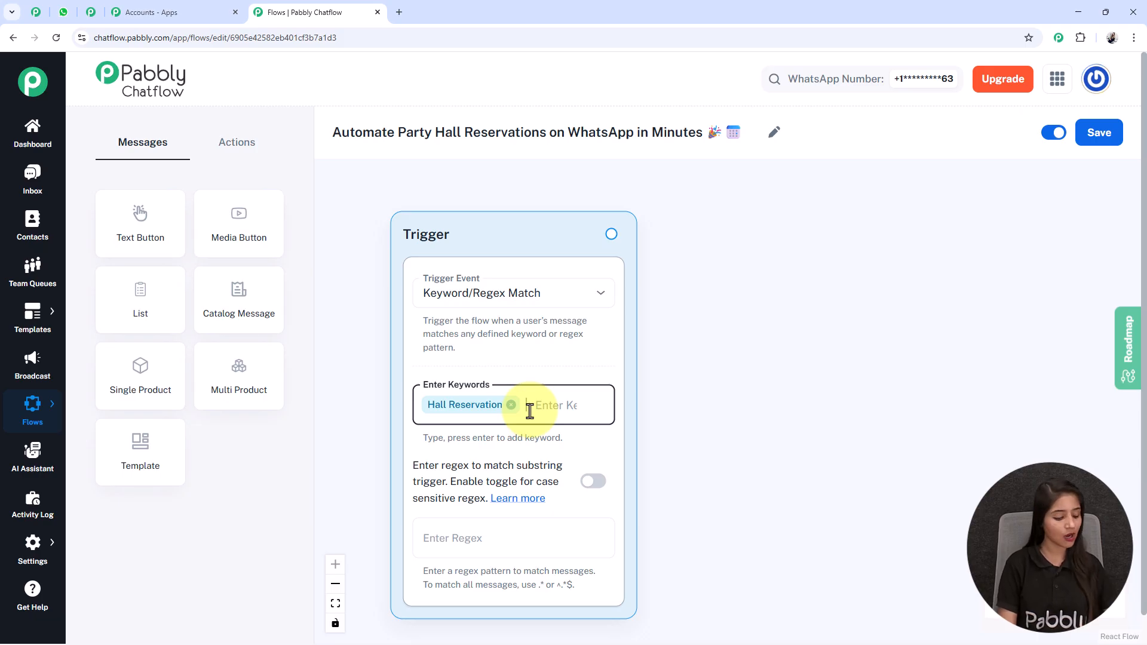
text(Party Halls)
key(Return)
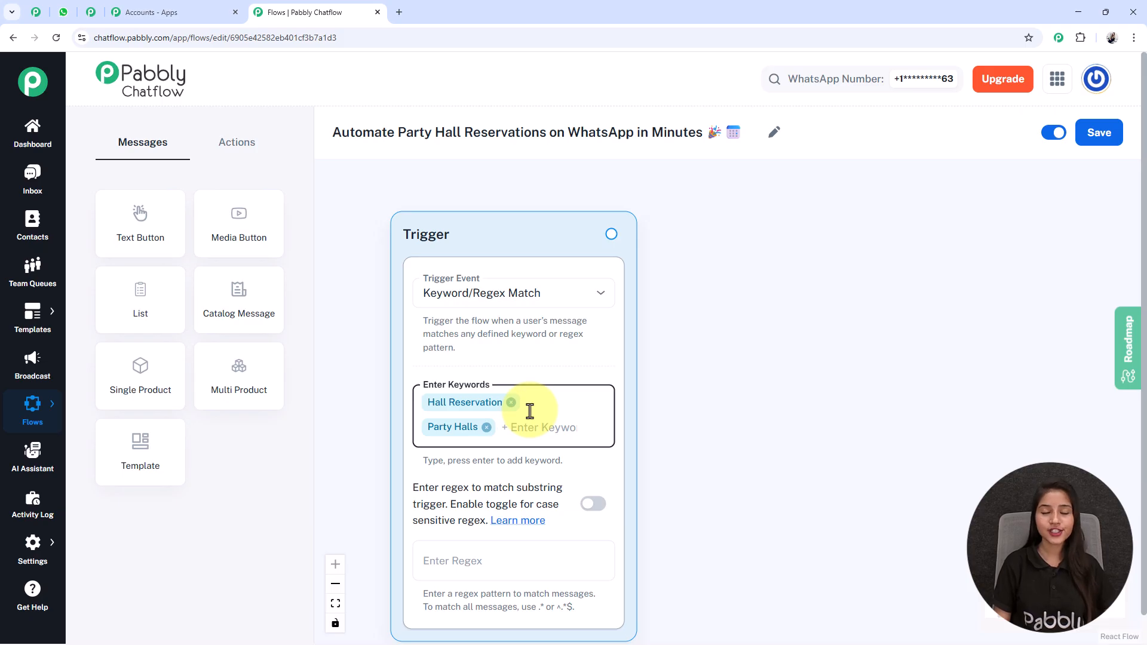
scroll(584, 354, down, 1)
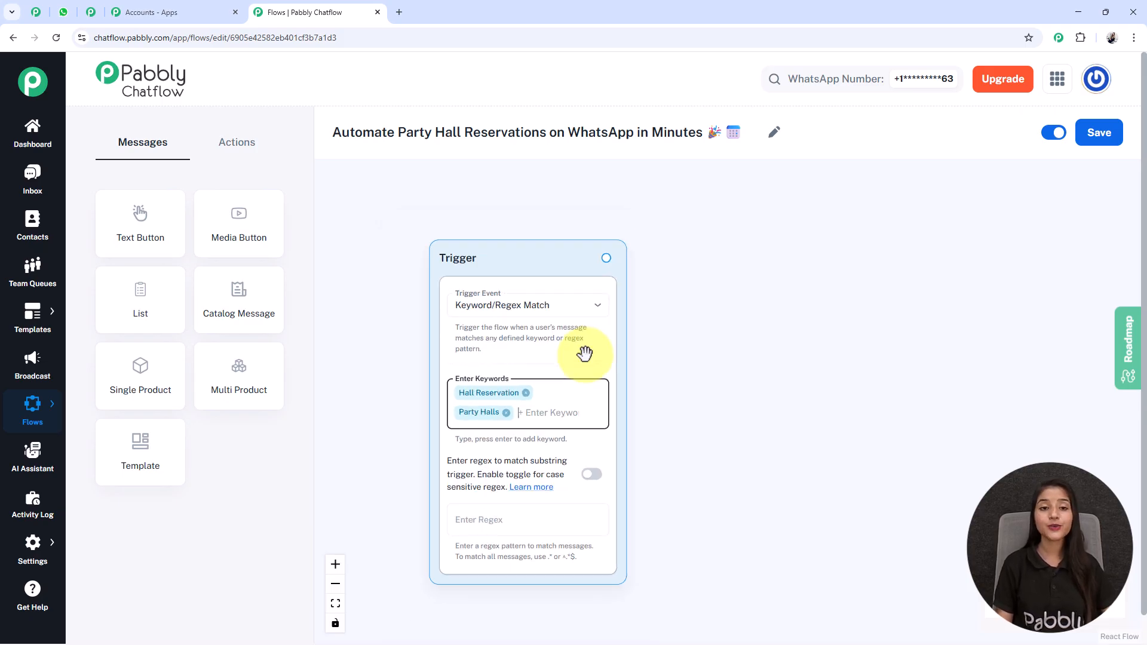
drag(704, 461, 668, 450)
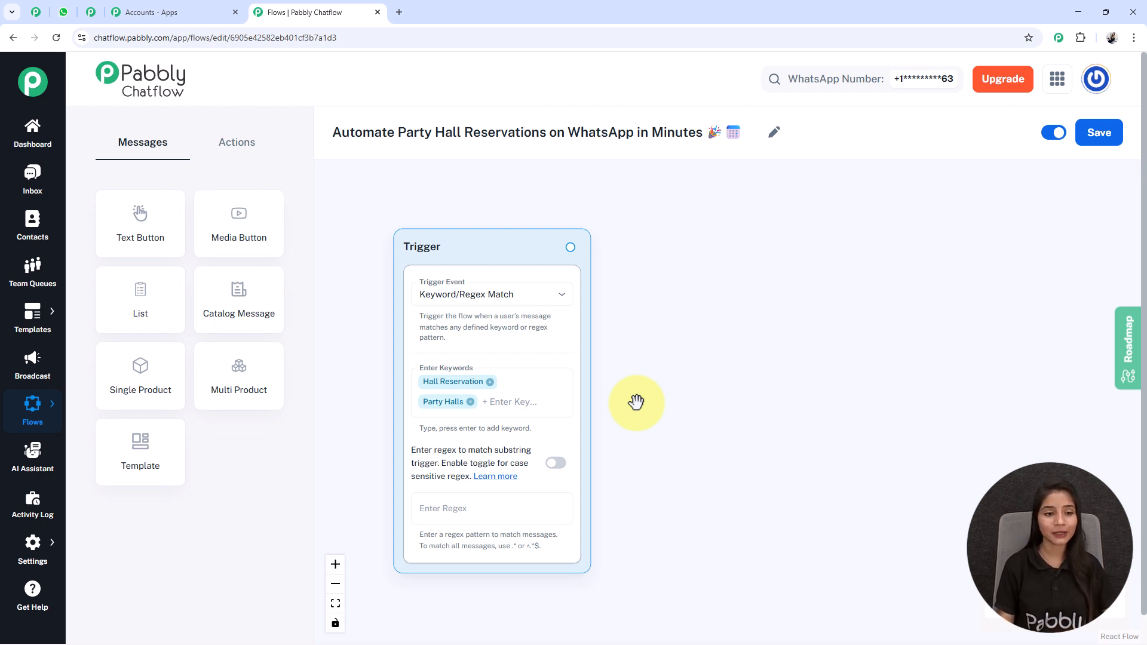
Place a Text Button node beside the trigger with the Festora Party Halls welcome message.
drag(153, 231, 512, 332)
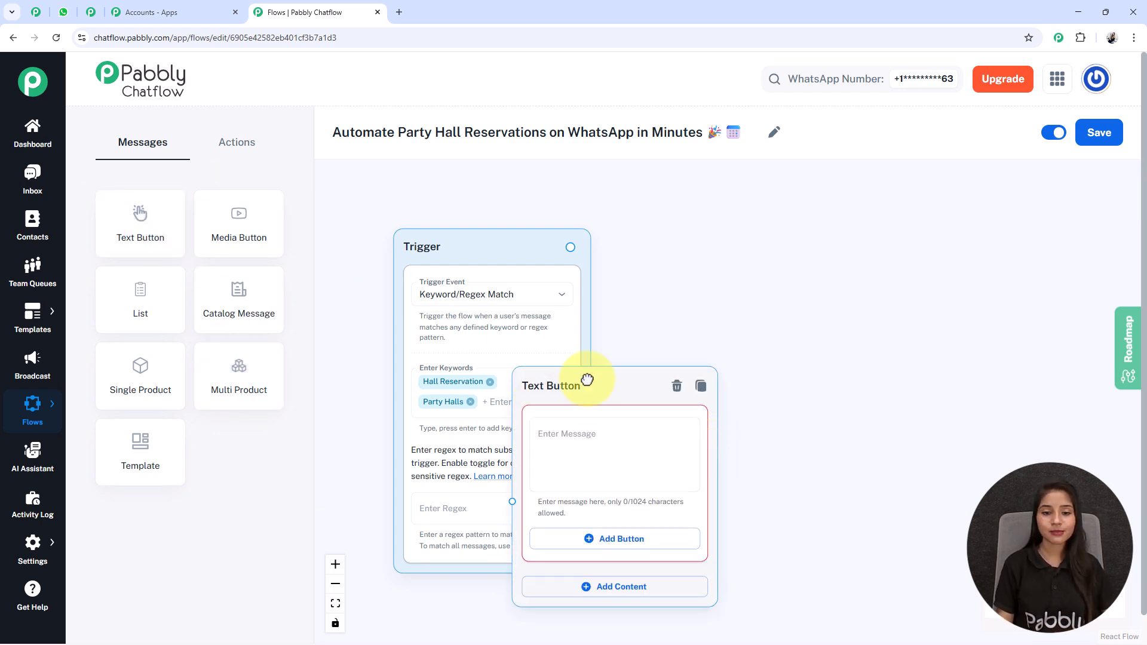
drag(550, 394, 665, 267)
drag(929, 364, 760, 340)
scroll(569, 293, up, 3)
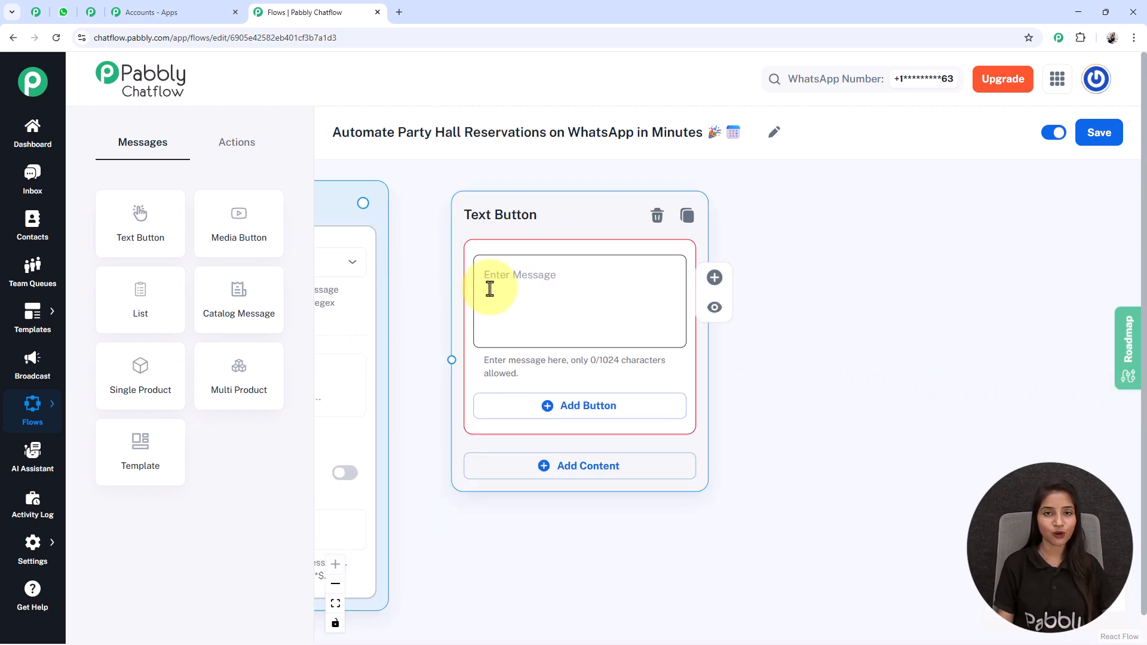
click(546, 263)
text(👋 Hey There! Welcome to *Festora Party Halls* 🎊  *How can we help you today?*)
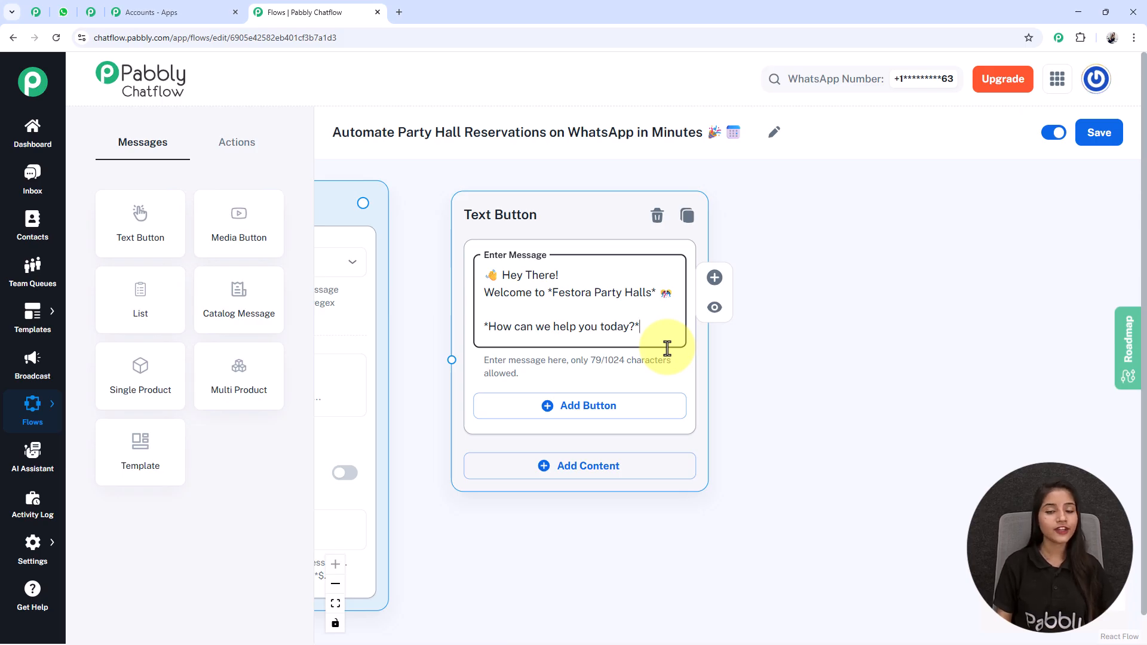
double_click(569, 302)
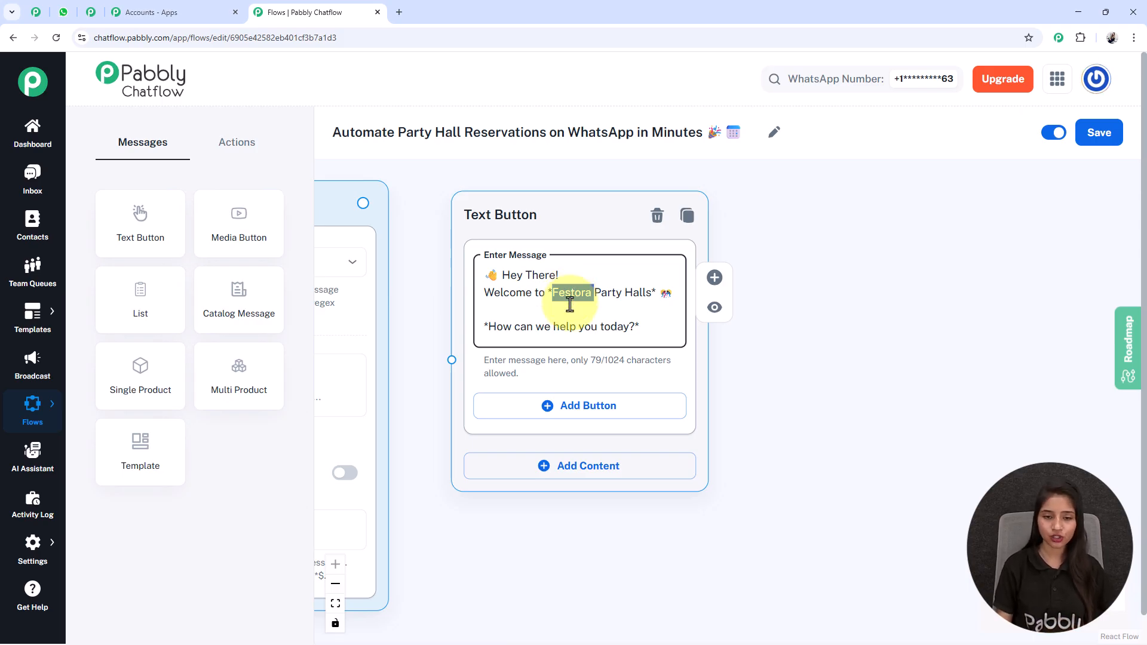
Add 'Book a Hall' and 'Talk to Our Team' buttons and connect the trigger to this node.
click(628, 406)
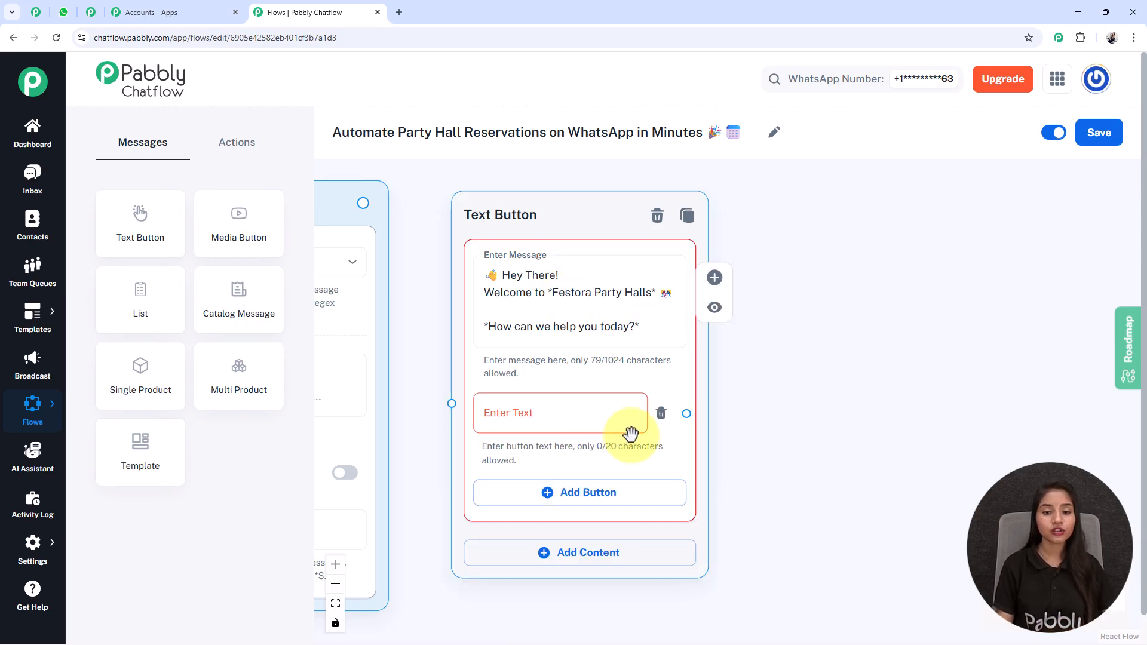
click(571, 493)
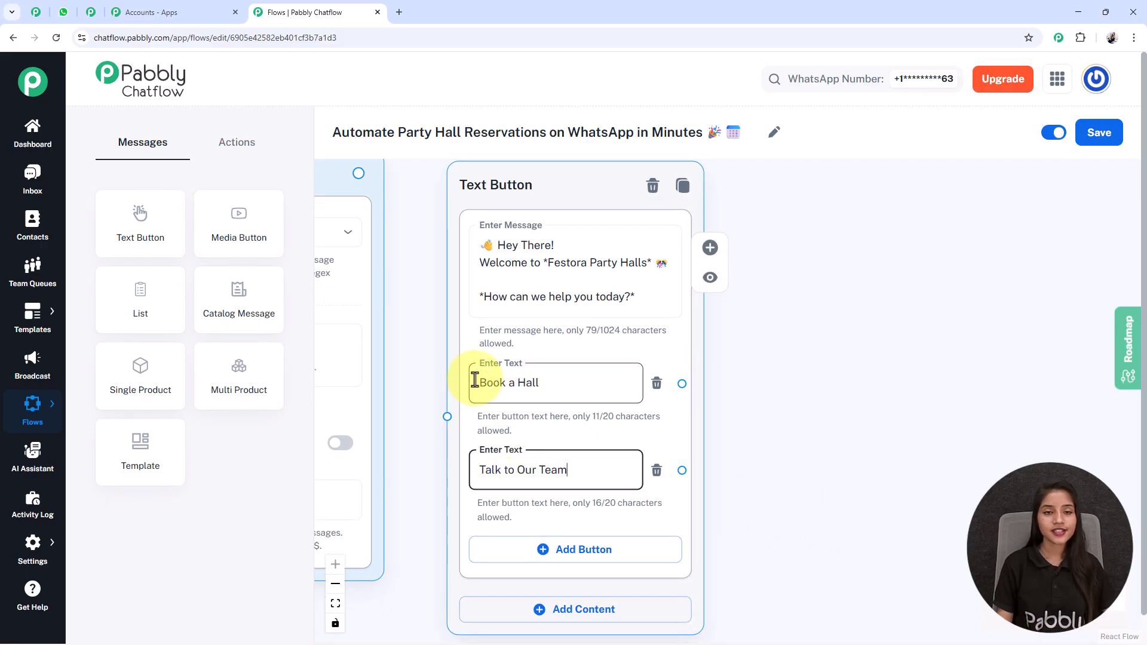
scroll(586, 503, down, 2)
drag(869, 471, 967, 421)
drag(500, 186, 574, 383)
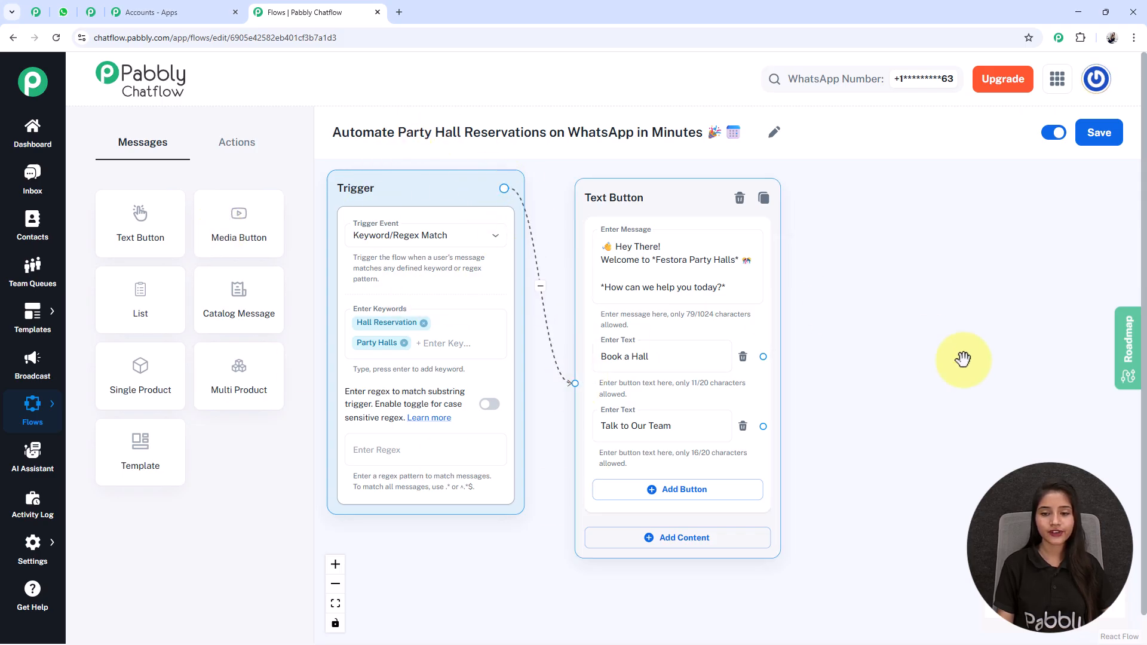
scroll(699, 384, down, 3)
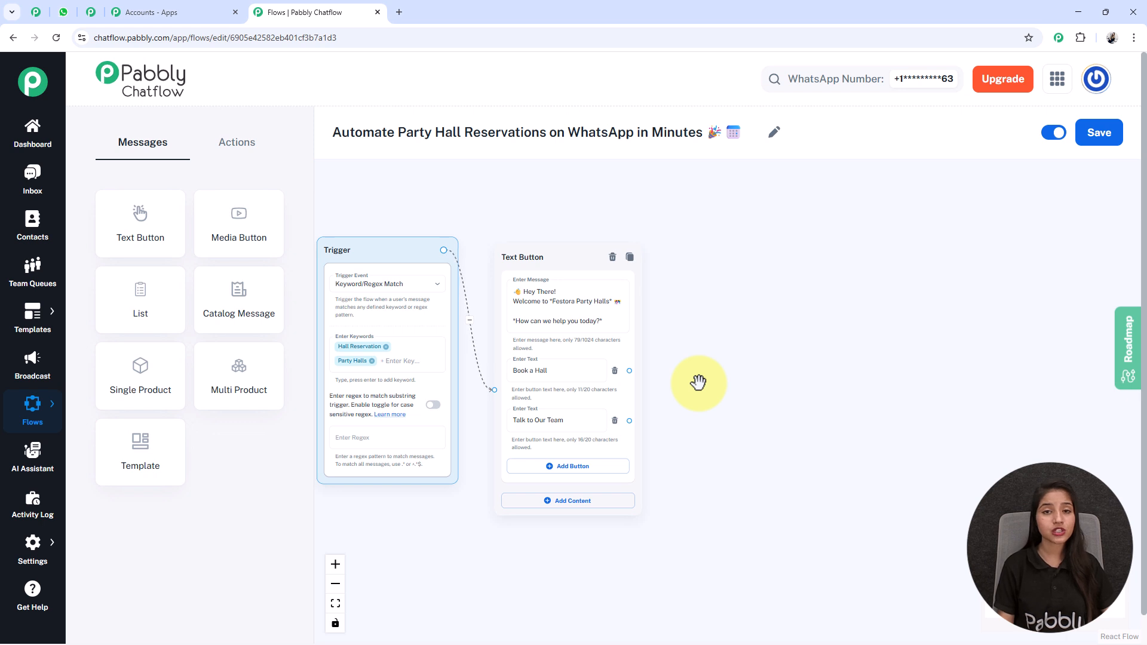
scroll(697, 382, up, 3)
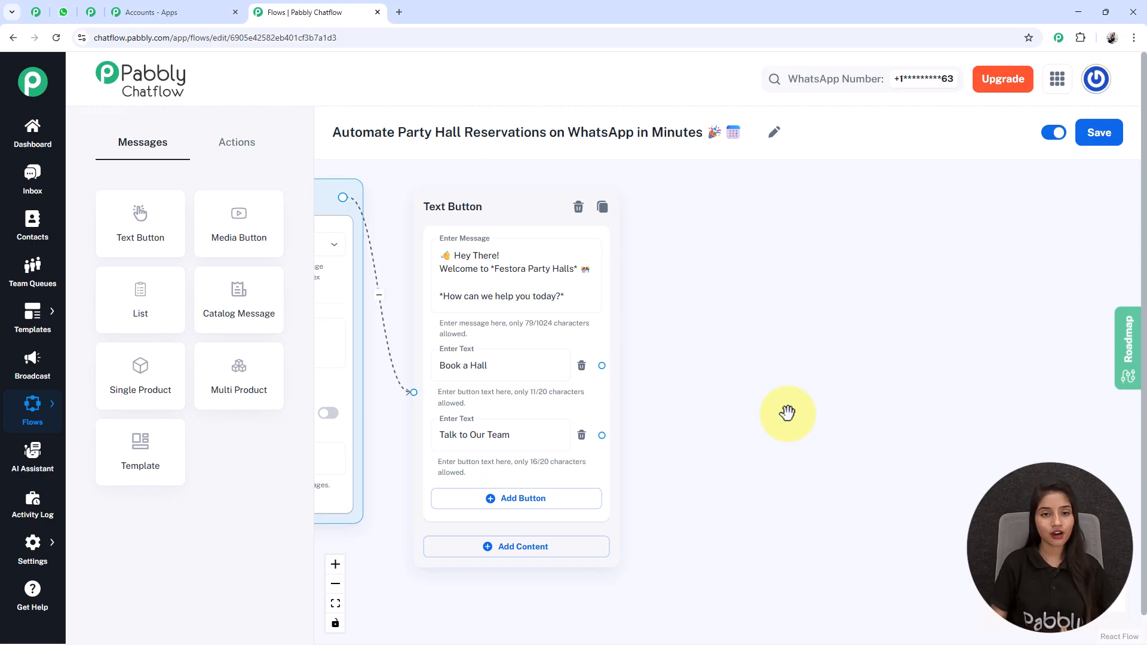
Place a List node beside the welcome message and paste the hall selection body text.
drag(140, 311, 796, 152)
drag(1061, 353, 908, 343)
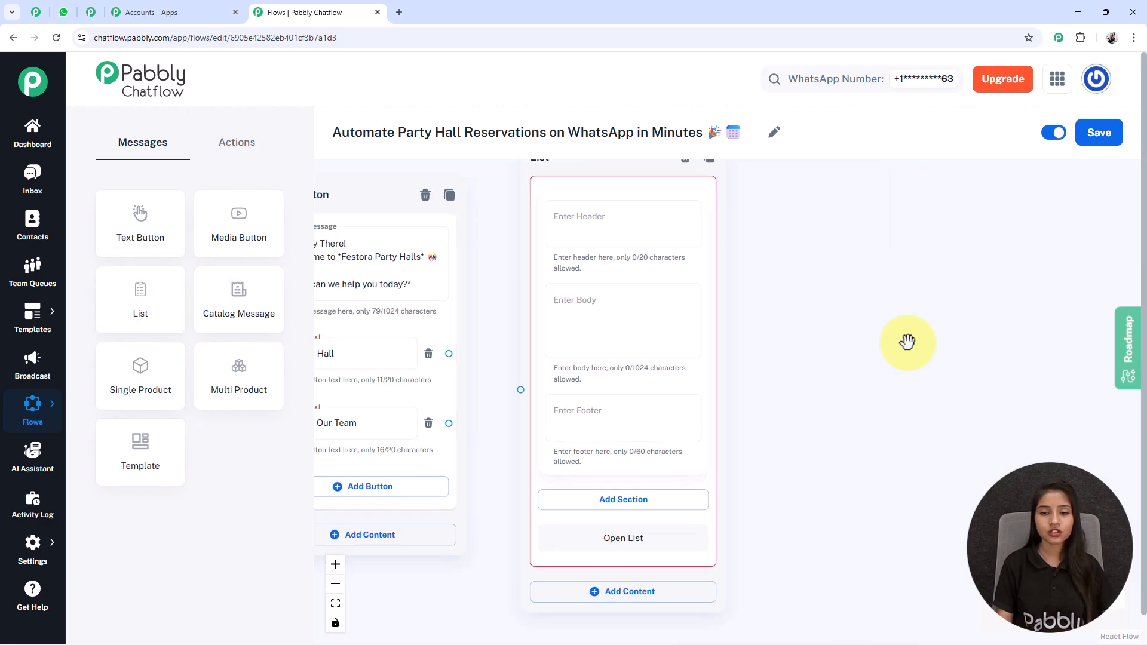
scroll(908, 343, down, 2)
drag(796, 308, 707, 319)
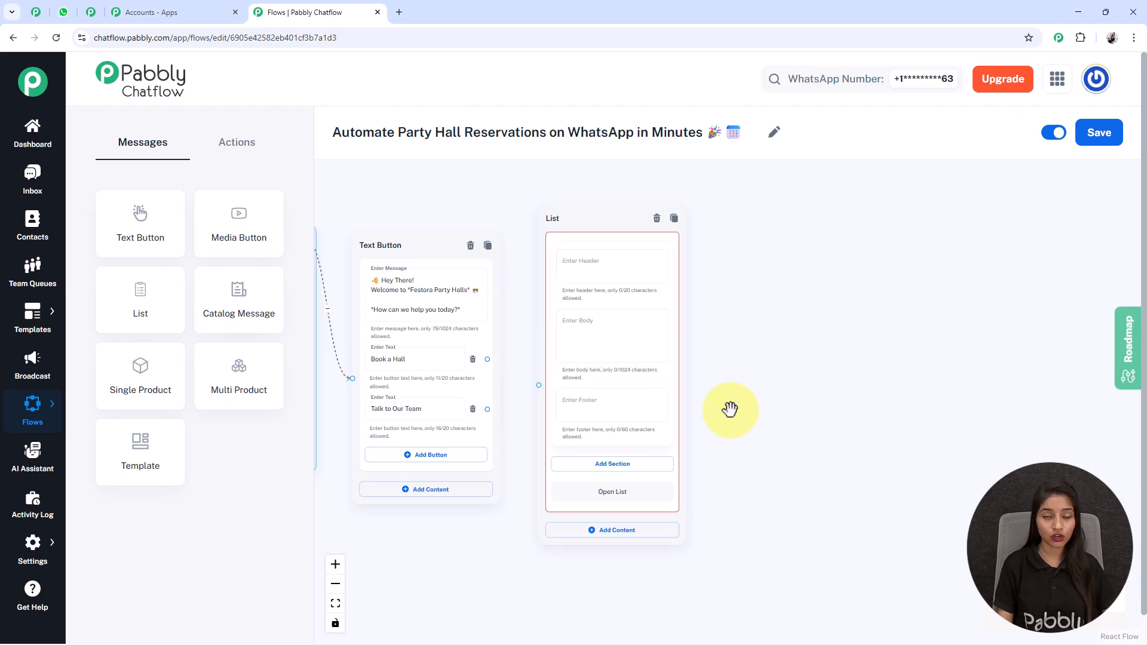
scroll(573, 289, up, 1)
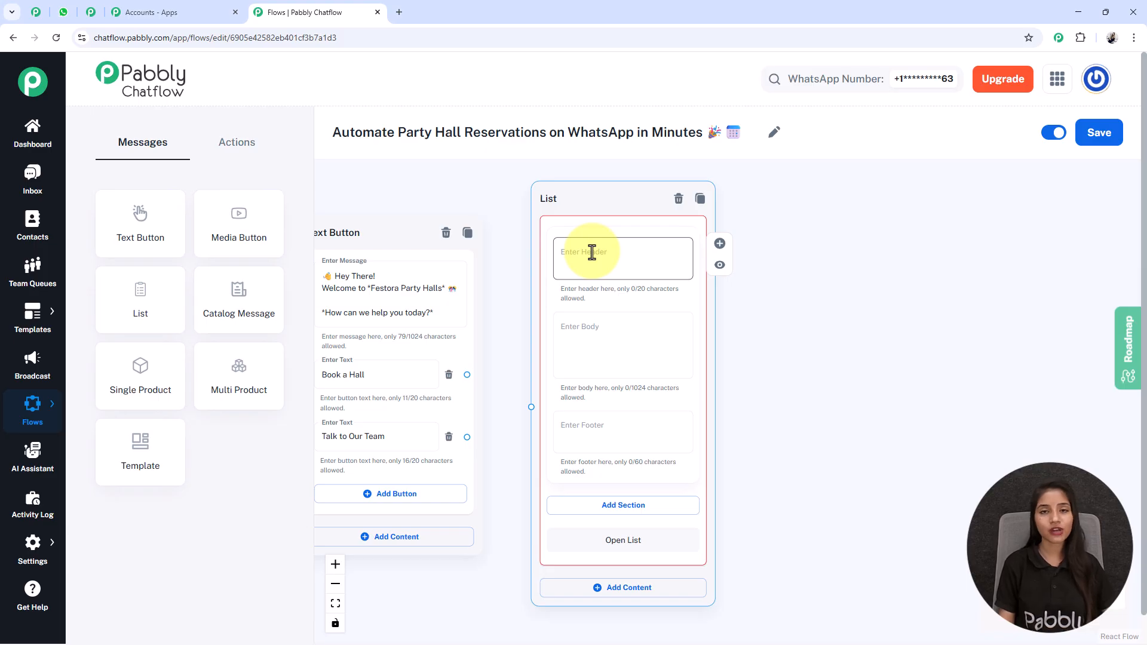
click(600, 348)
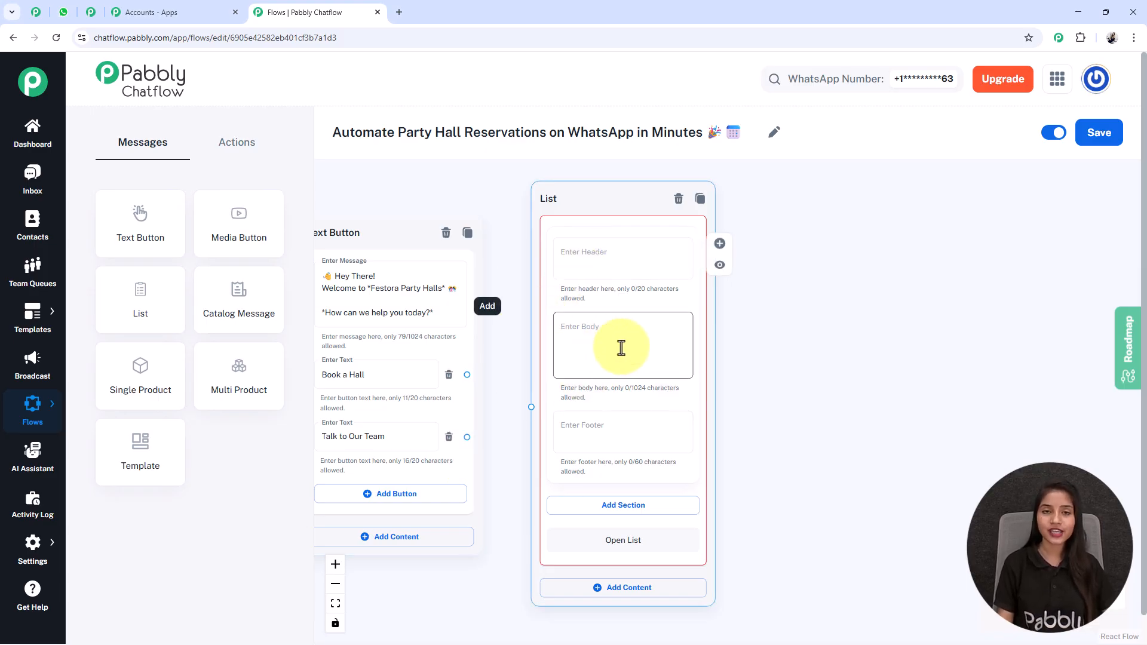
key(ctrl+v)
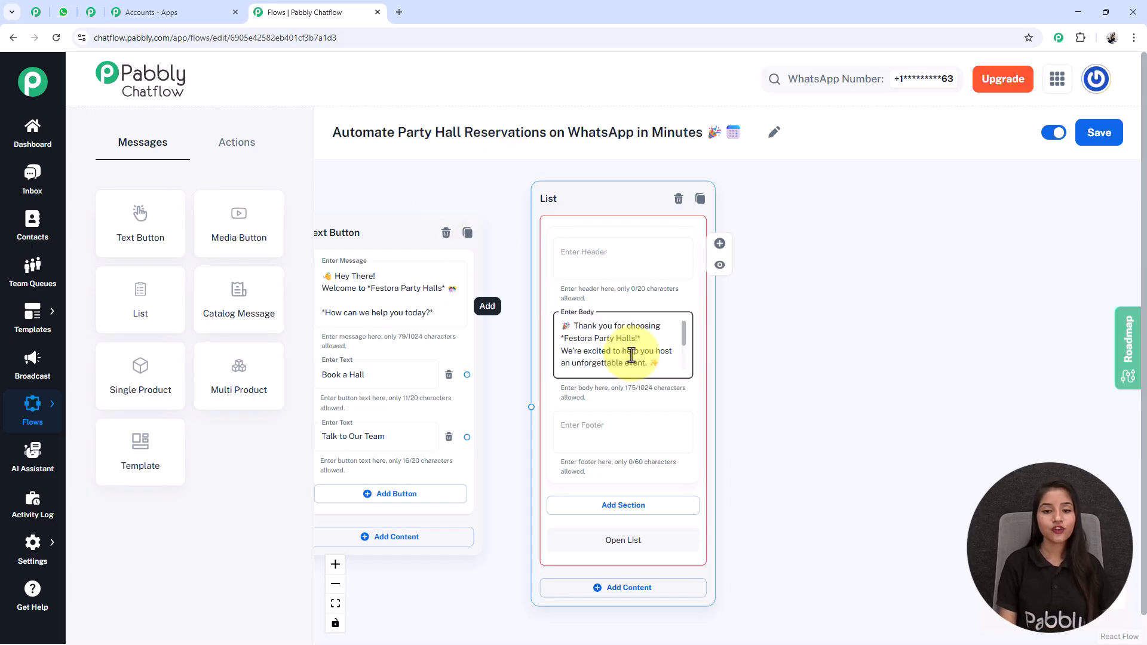
key(Down)
key(Down)
key(Down)
key(Down)
key(Down)
key(Down)
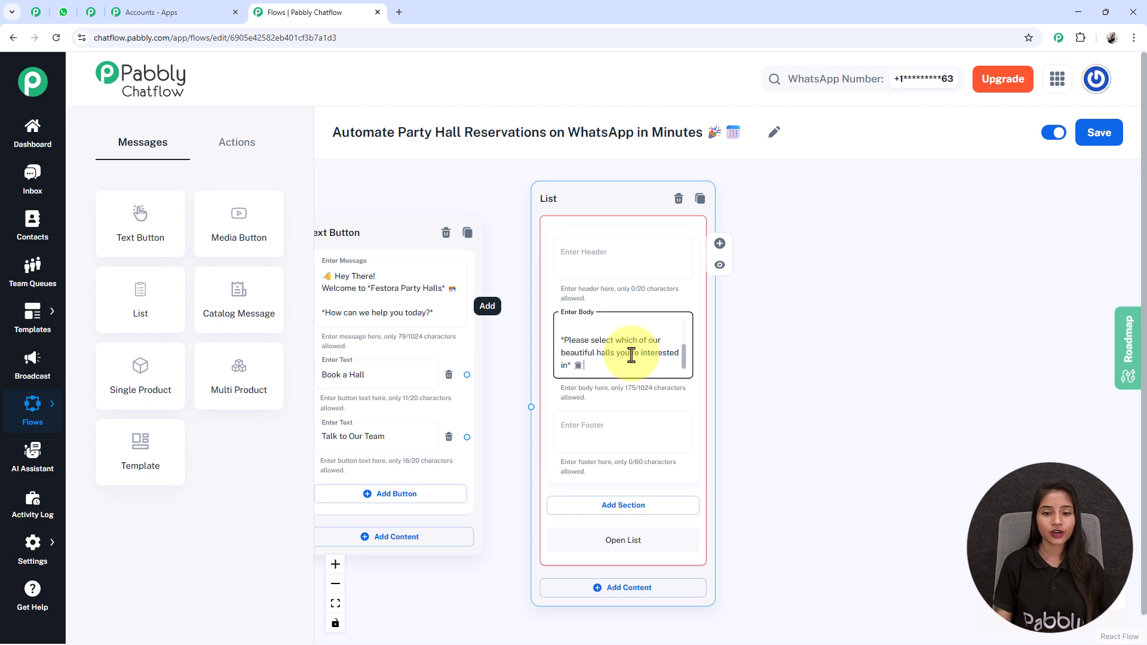
drag(822, 545, 762, 389)
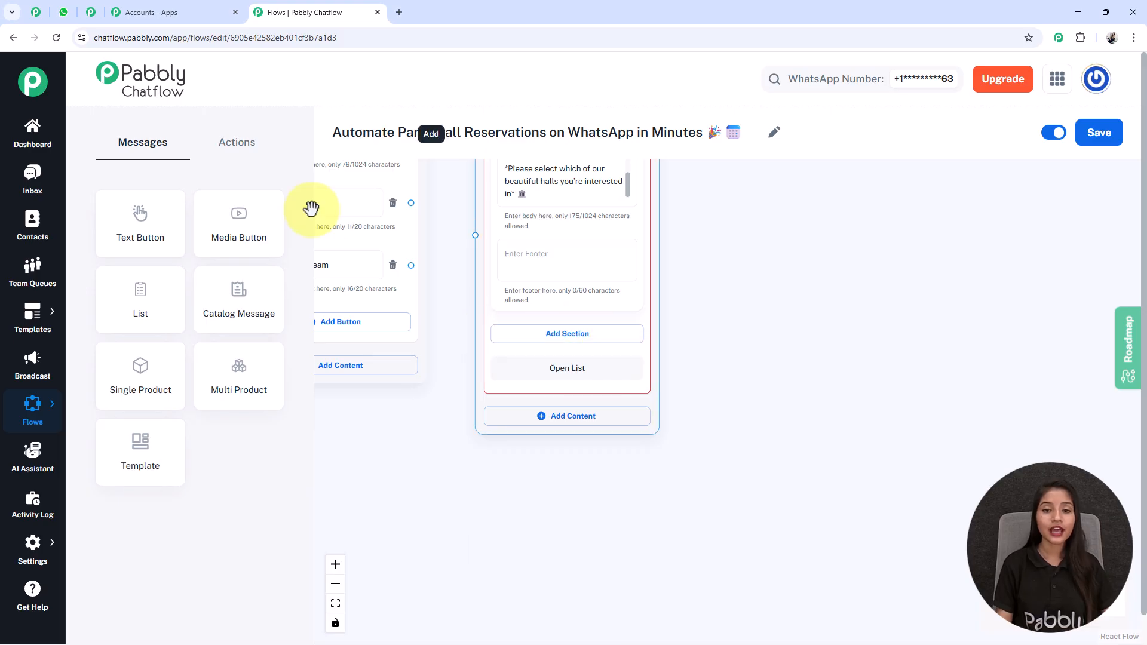
scroll(717, 329, up, 1)
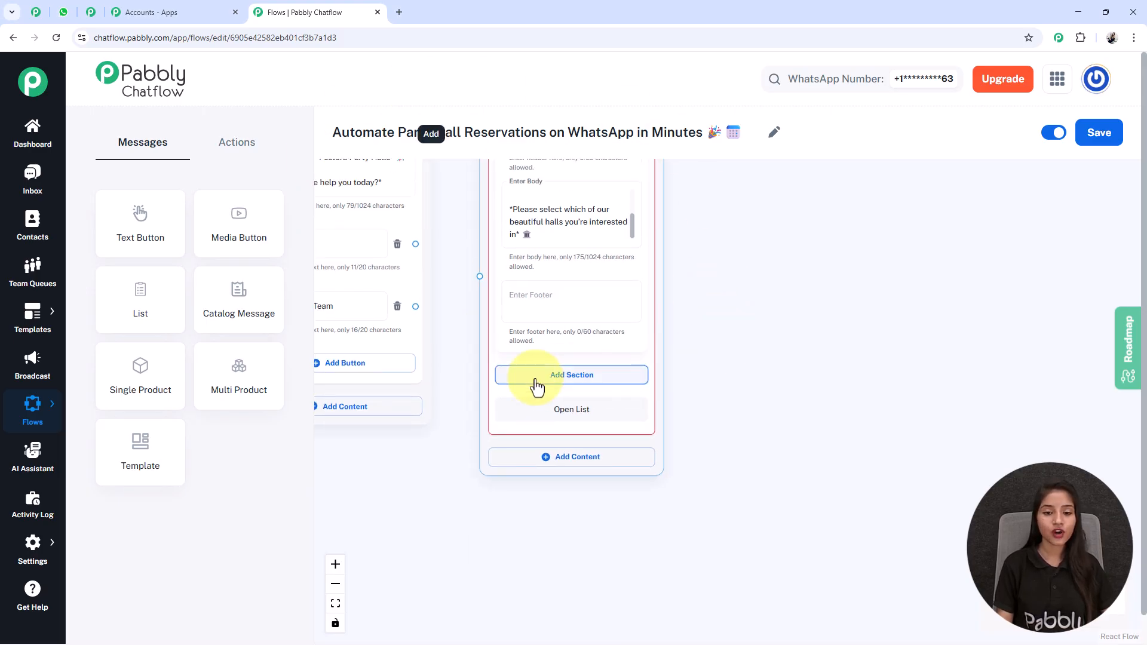
Add a list section named 'Hall Name'.
click(590, 376)
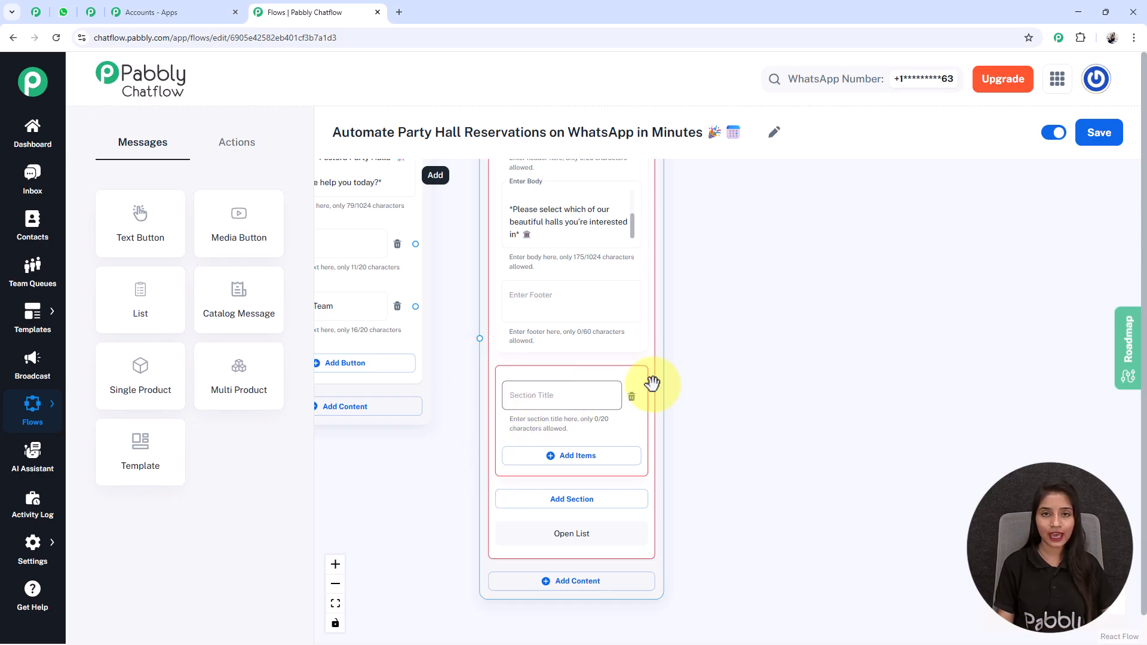
click(560, 396)
text(Hall Name)
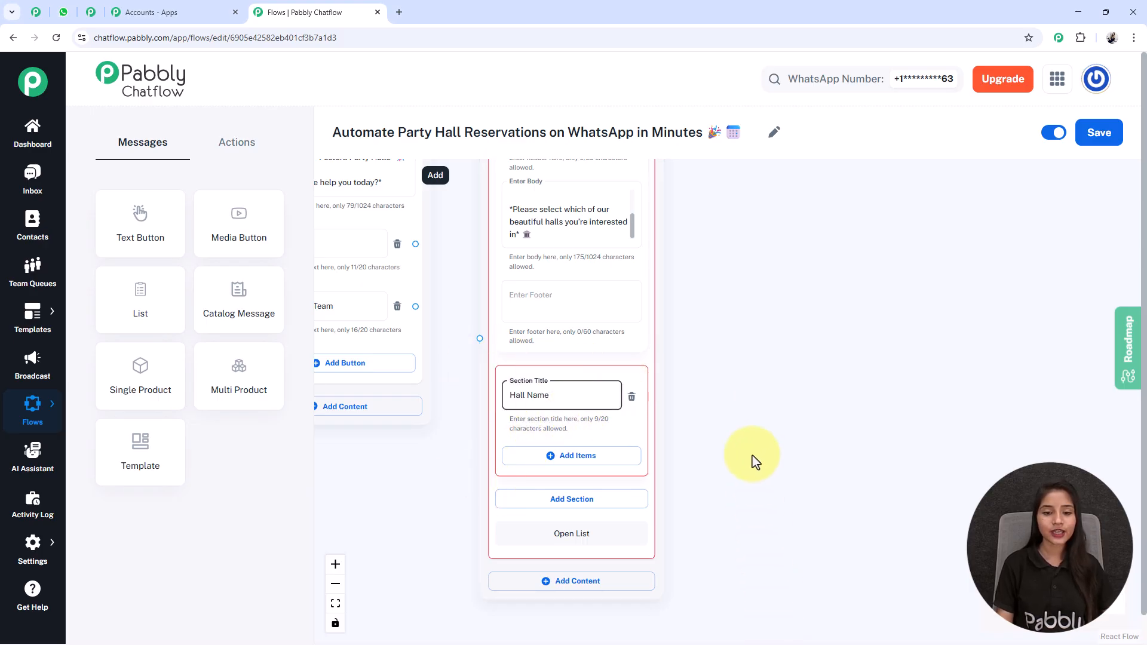
drag(754, 462, 737, 350)
Add Festora Grand Hall, Mini Hall and Terrace items with their guest capacities.
click(566, 363)
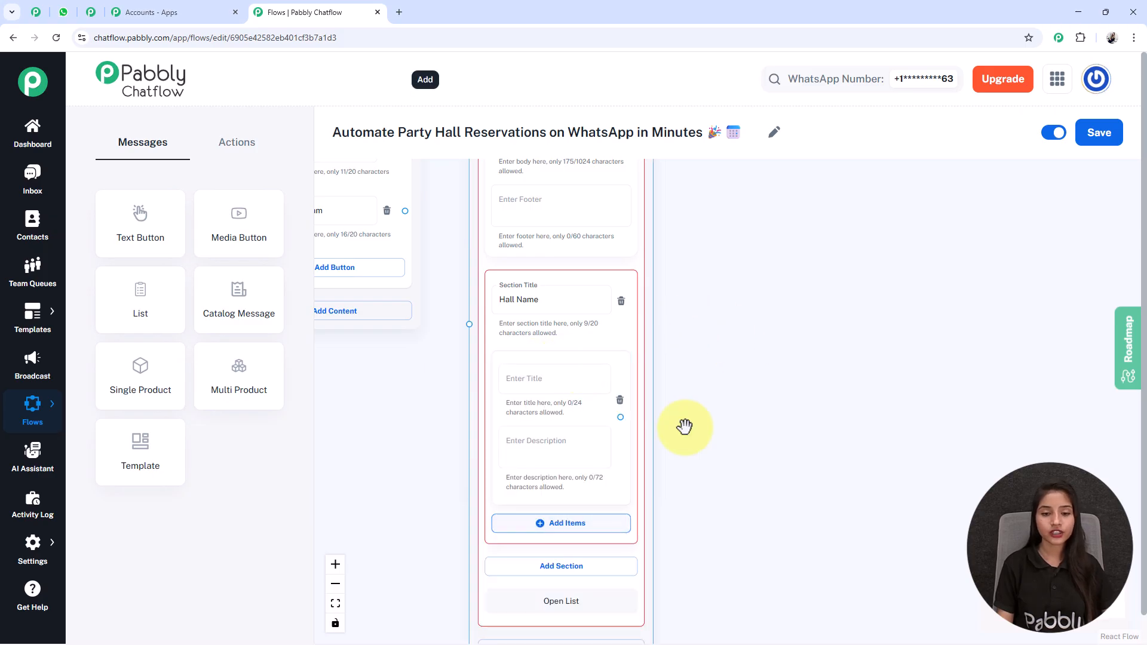
scroll(709, 350, down, 3)
click(550, 435)
scroll(610, 416, down, 4)
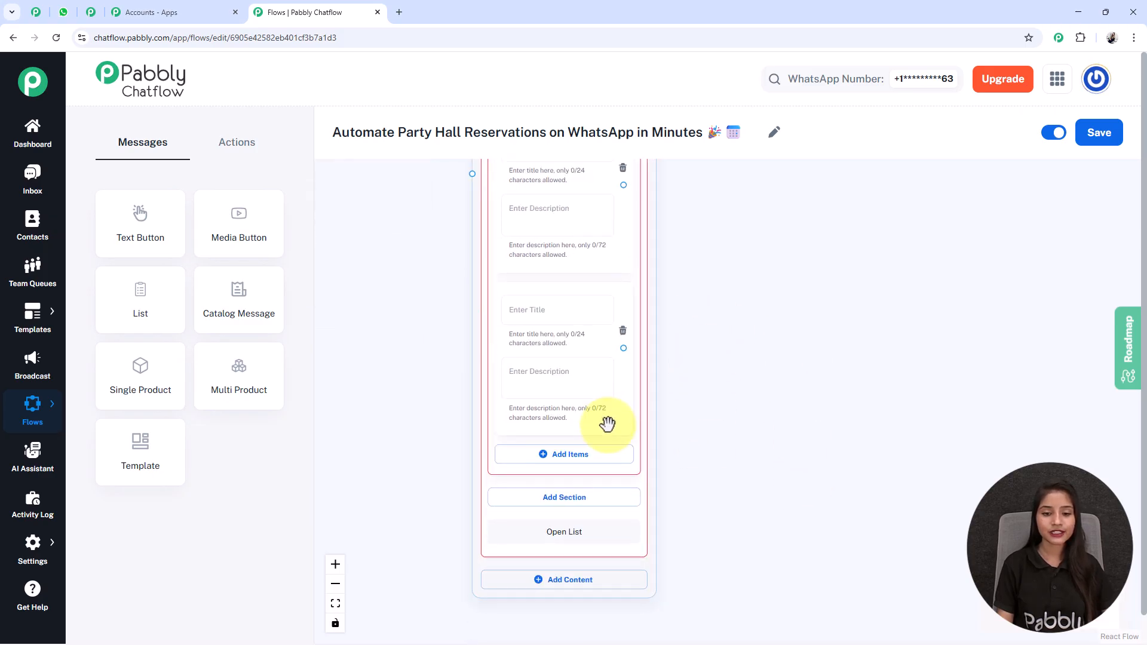
click(541, 454)
drag(367, 364, 366, 467)
scroll(366, 444, down, 3)
scroll(376, 420, up, 2)
scroll(375, 420, down, 3)
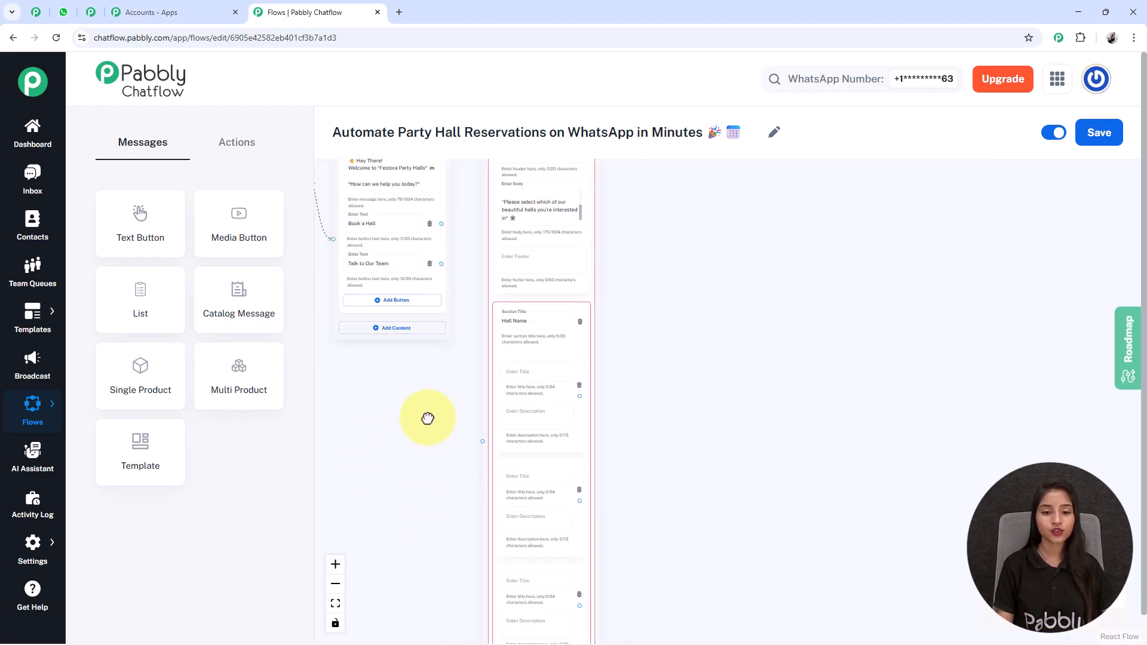
drag(427, 418, 436, 328)
scroll(629, 522, up, 2)
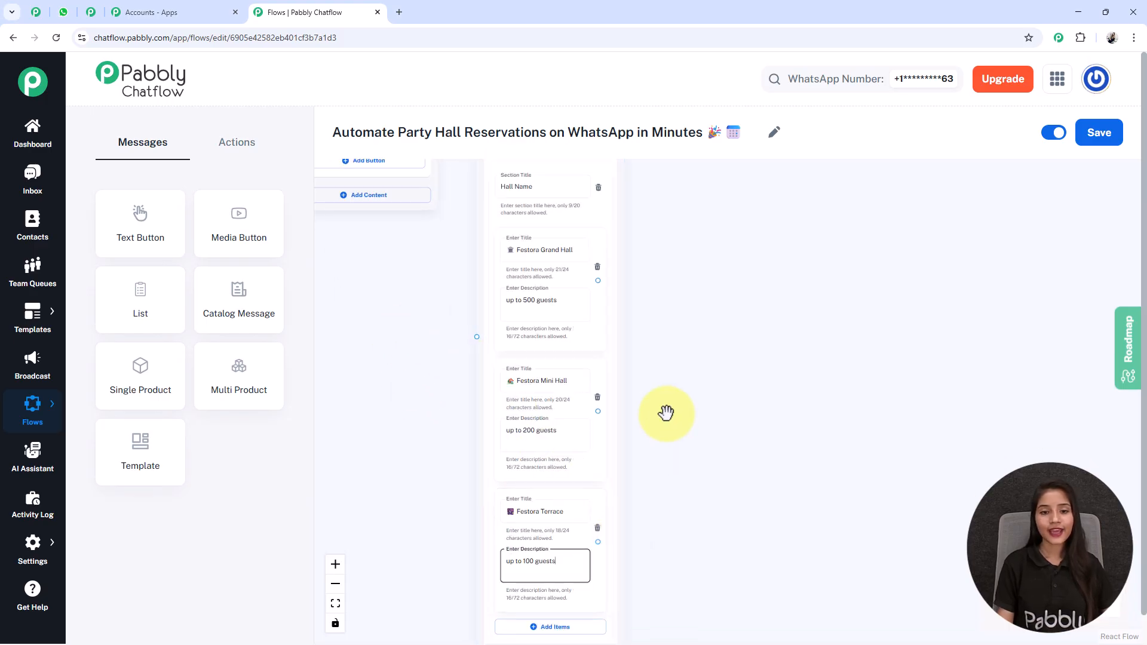
scroll(561, 275, up, 2)
click(566, 317)
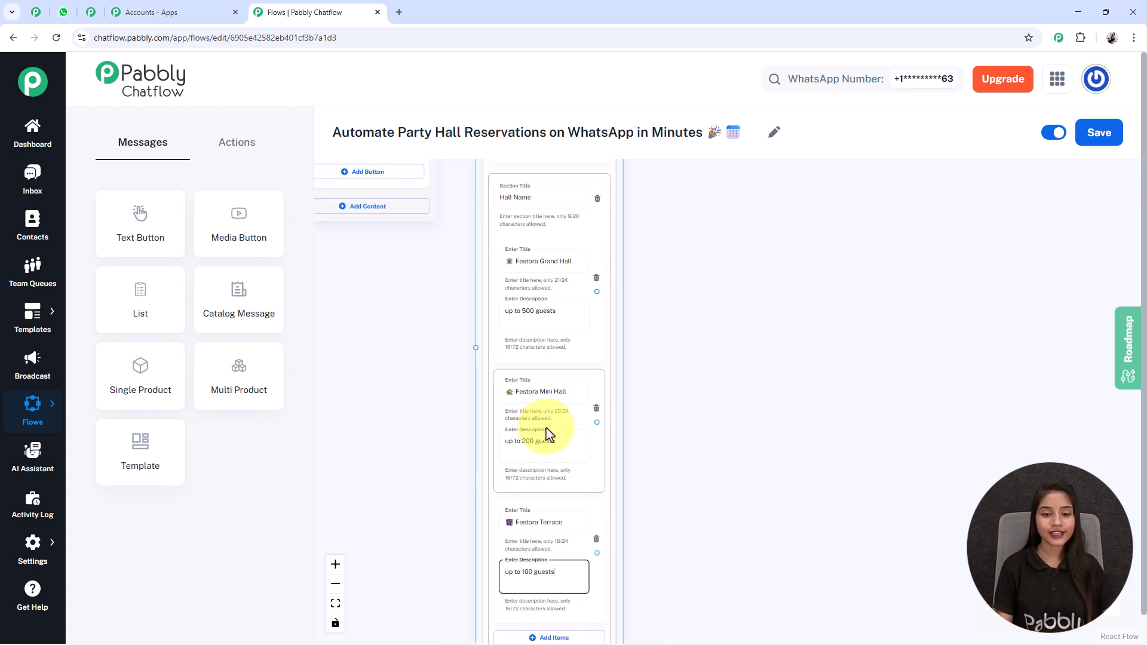
scroll(658, 465, down, 3)
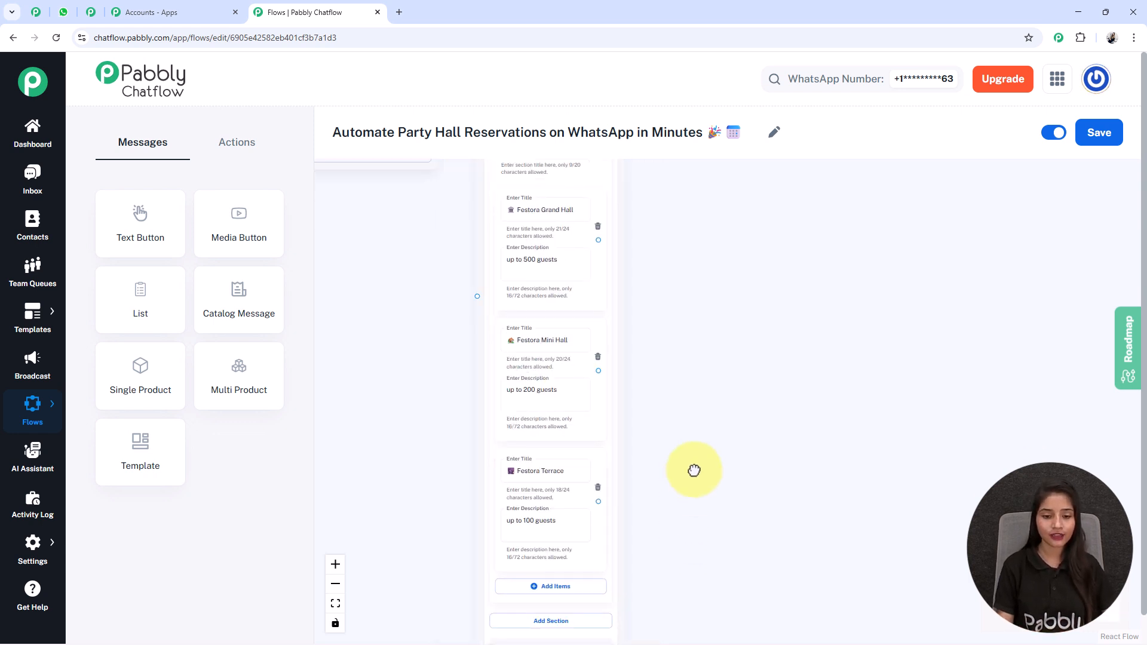
scroll(455, 377, down, 2)
Connect the Book a Hall button to the hall list node.
drag(427, 397, 456, 638)
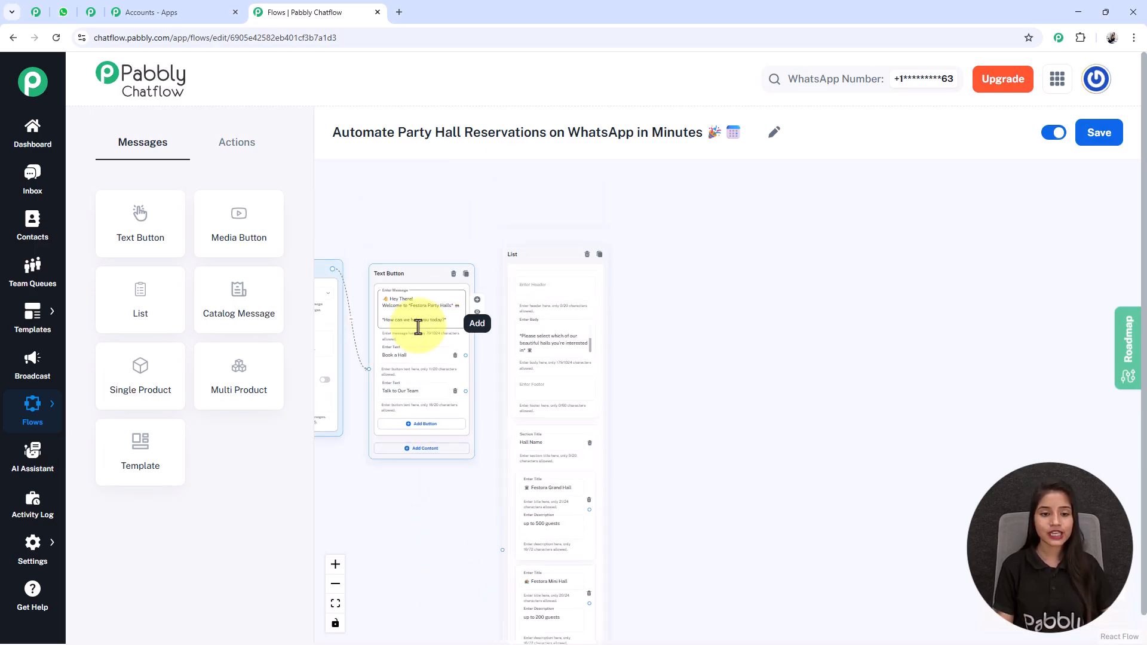
drag(465, 355, 481, 530)
drag(491, 544, 502, 549)
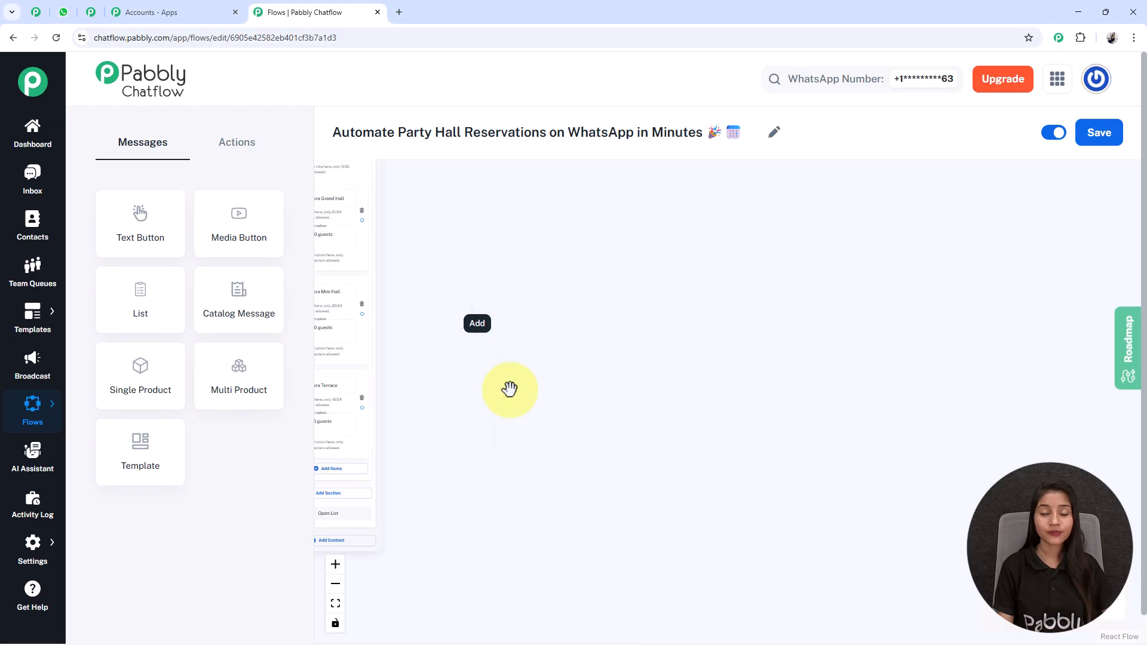
scroll(509, 389, down, 3)
scroll(509, 390, up, 1)
drag(519, 393, 679, 488)
scroll(591, 406, up, 2)
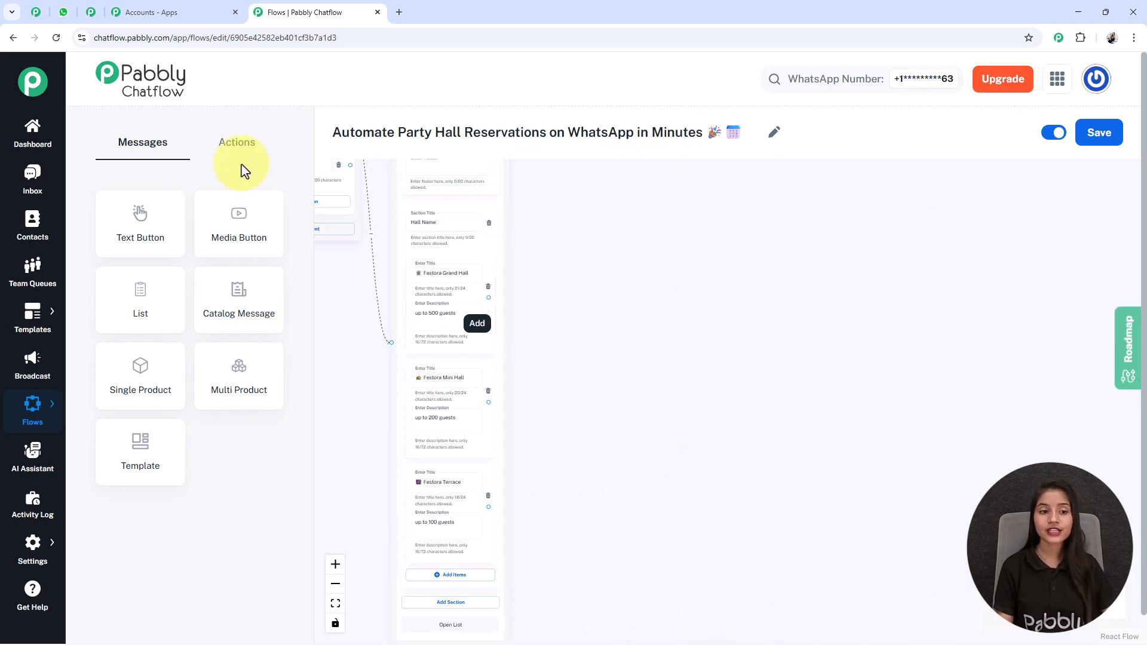
Add a Set Custom Field step that stores 'Festora Grand Hall' in HallName.
click(243, 142)
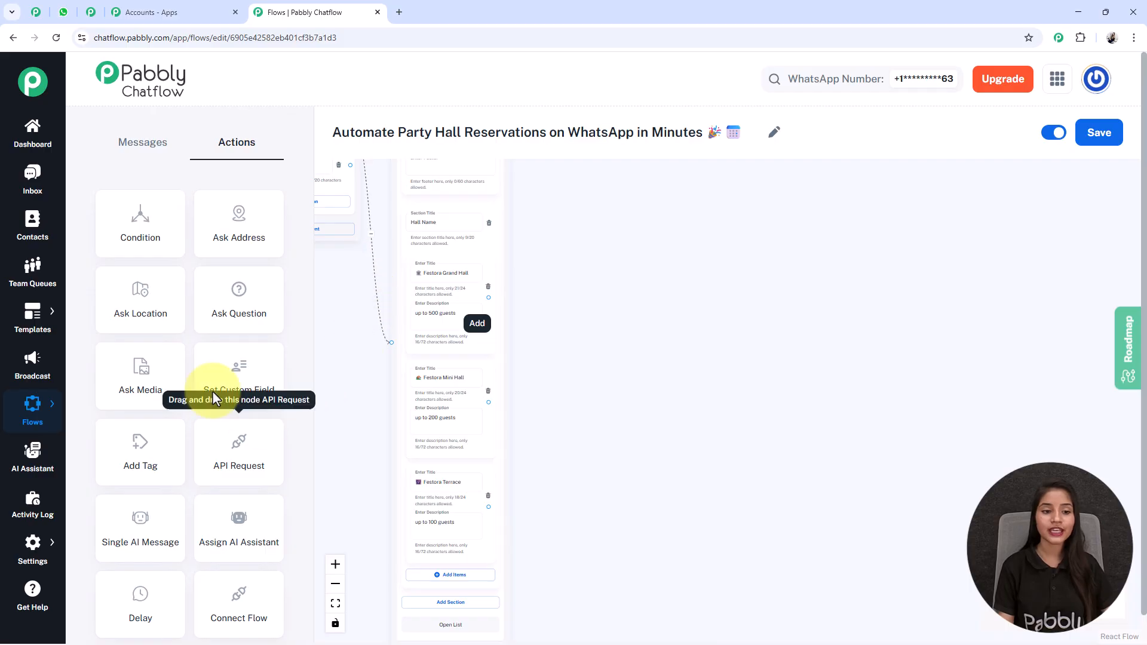
drag(368, 355, 465, 462)
drag(350, 246, 708, 381)
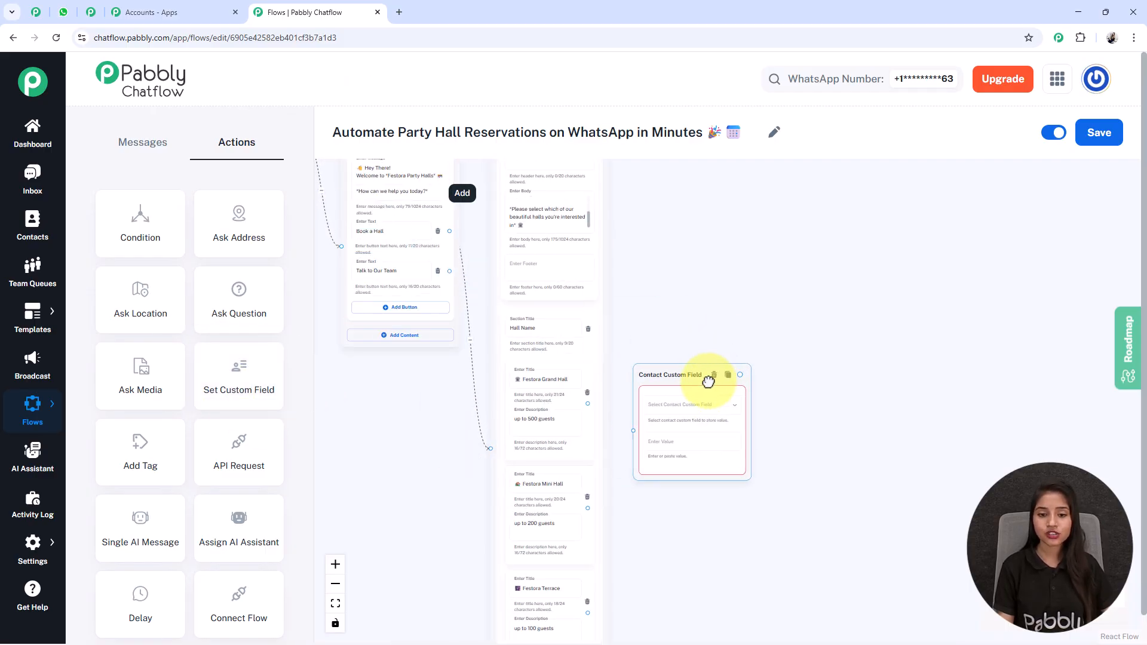
click(693, 406)
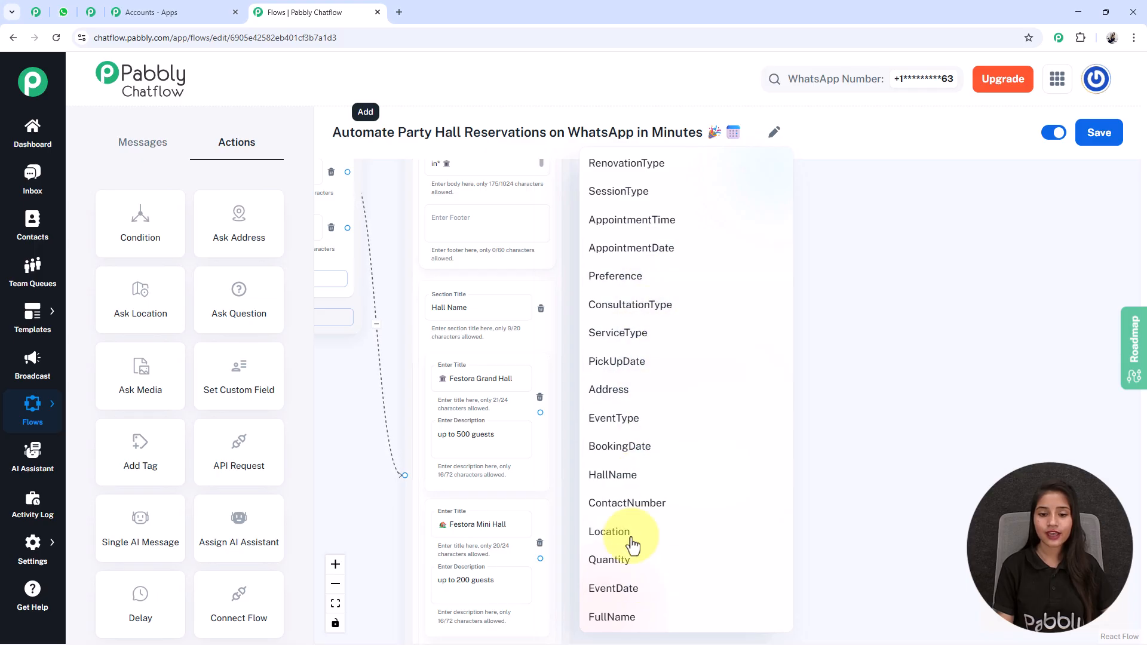
click(691, 476)
click(449, 378)
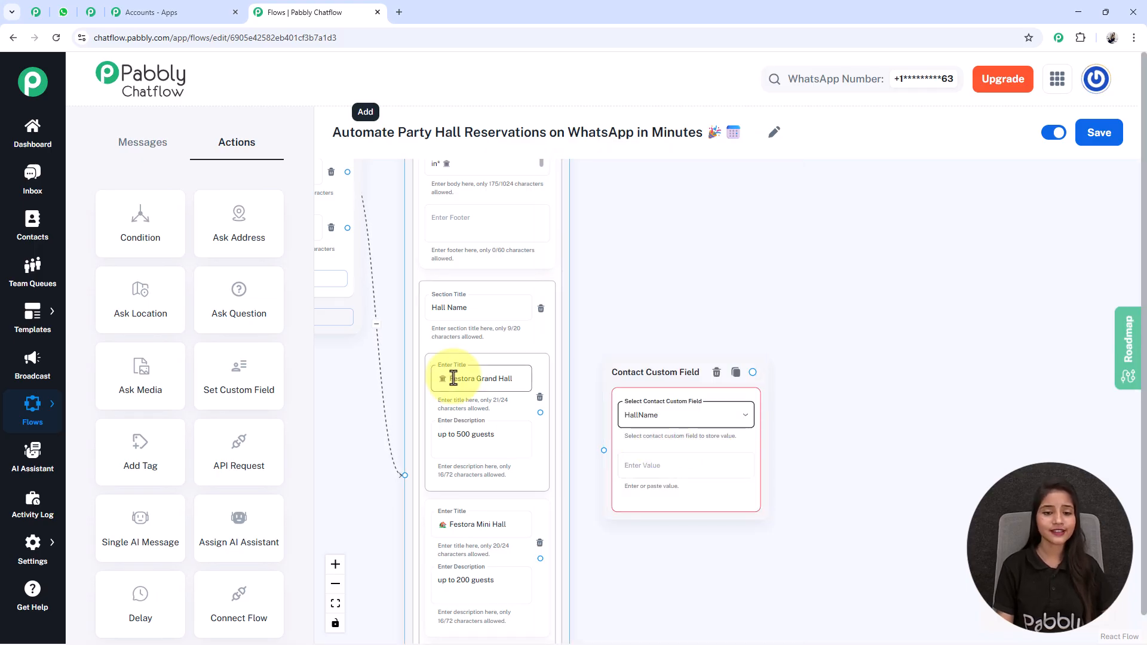
click(633, 465)
text(🏛 Festora Grand Hall)
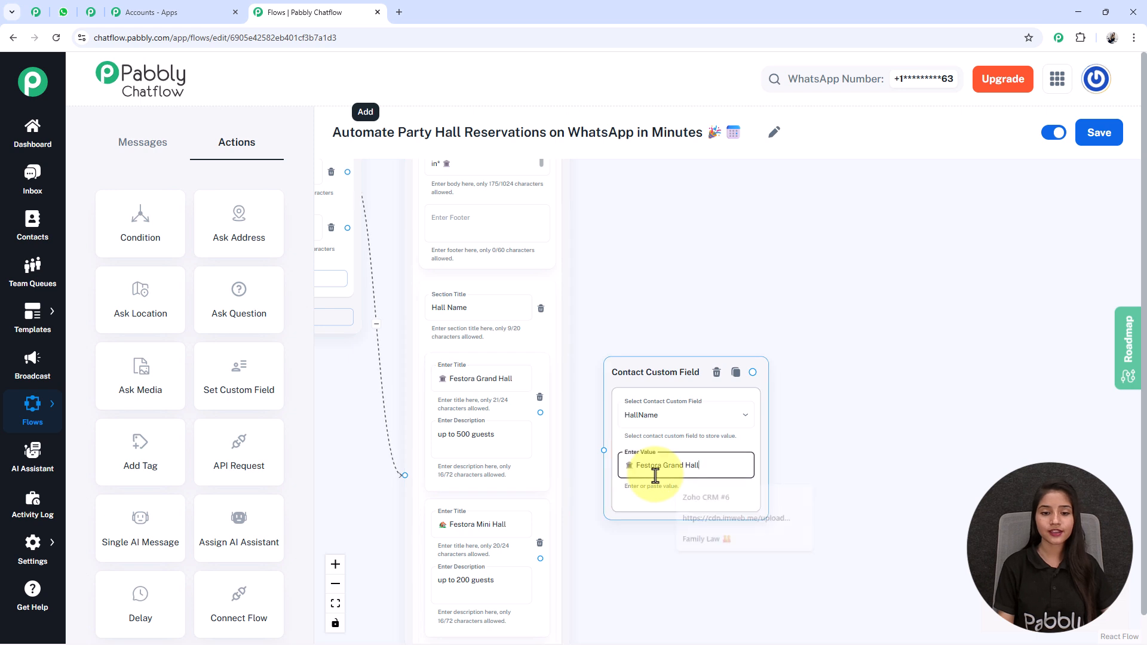
Link the Festora Grand Hall option to the HallName step and save the flow.
drag(730, 615, 723, 599)
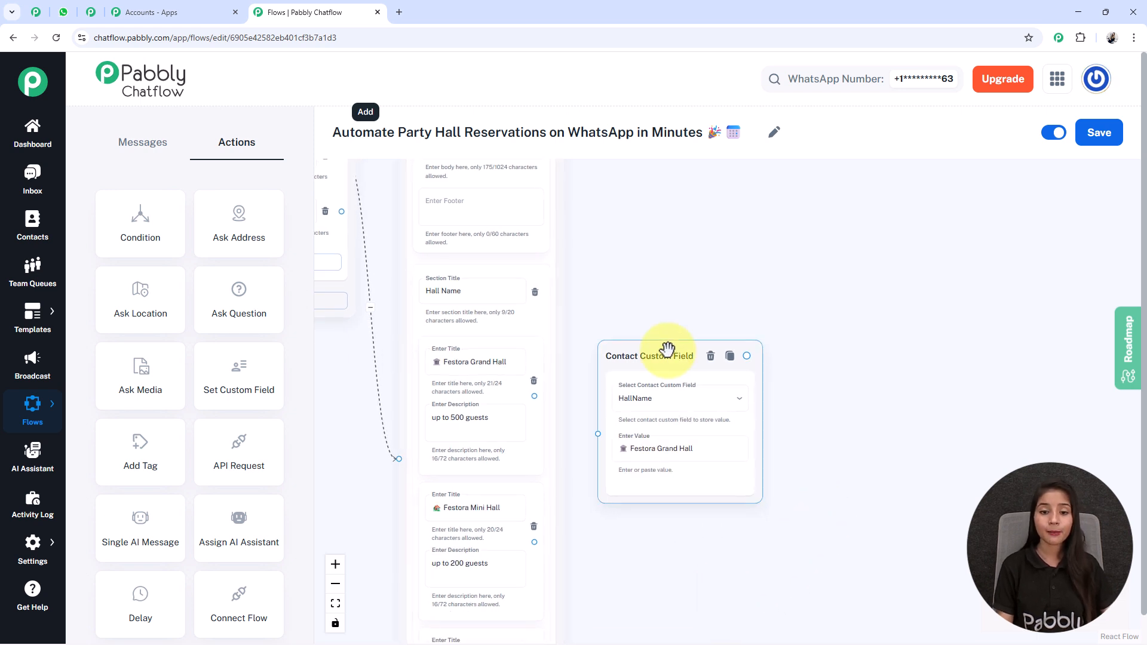
drag(665, 349, 663, 329)
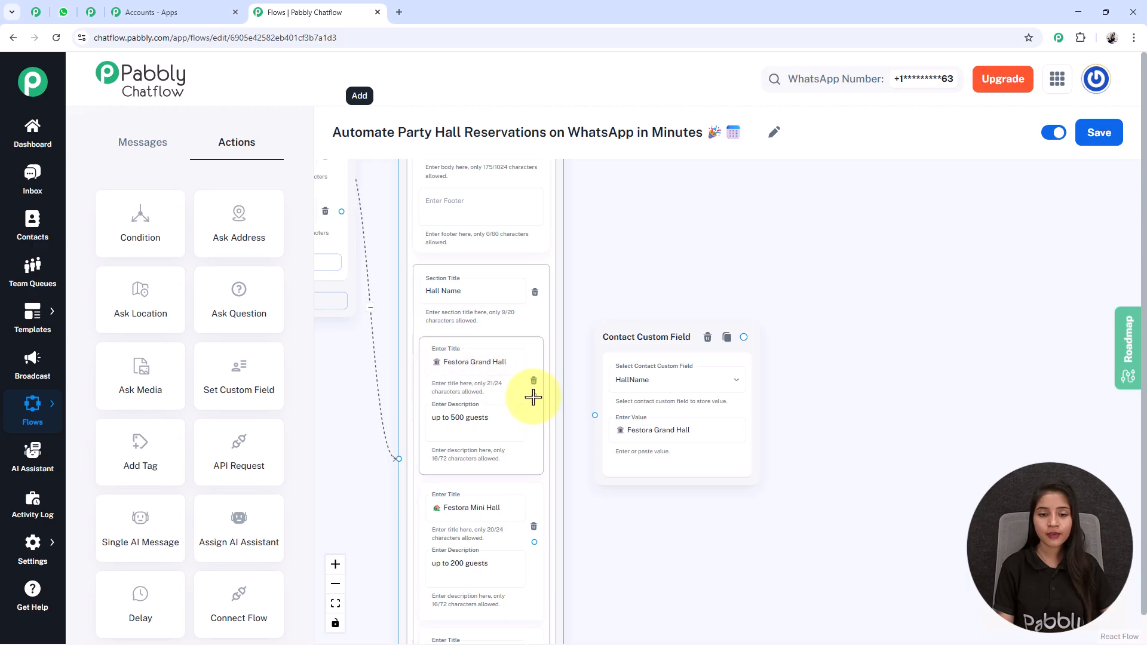
drag(538, 394, 594, 416)
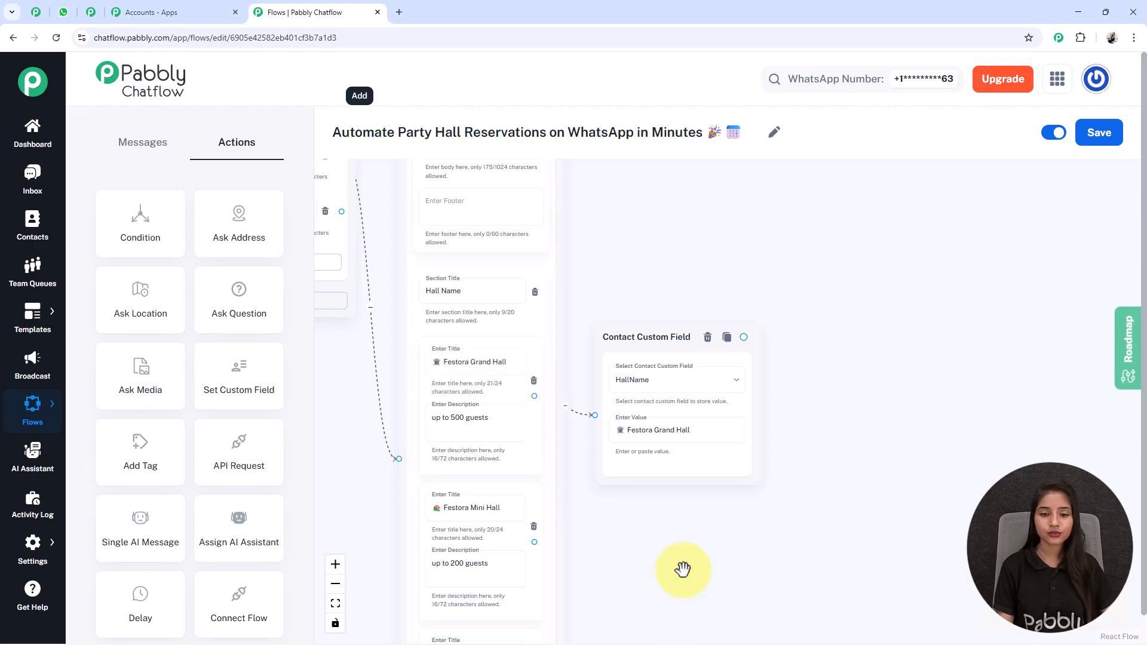
drag(672, 546, 640, 491)
scroll(617, 440, down, 3)
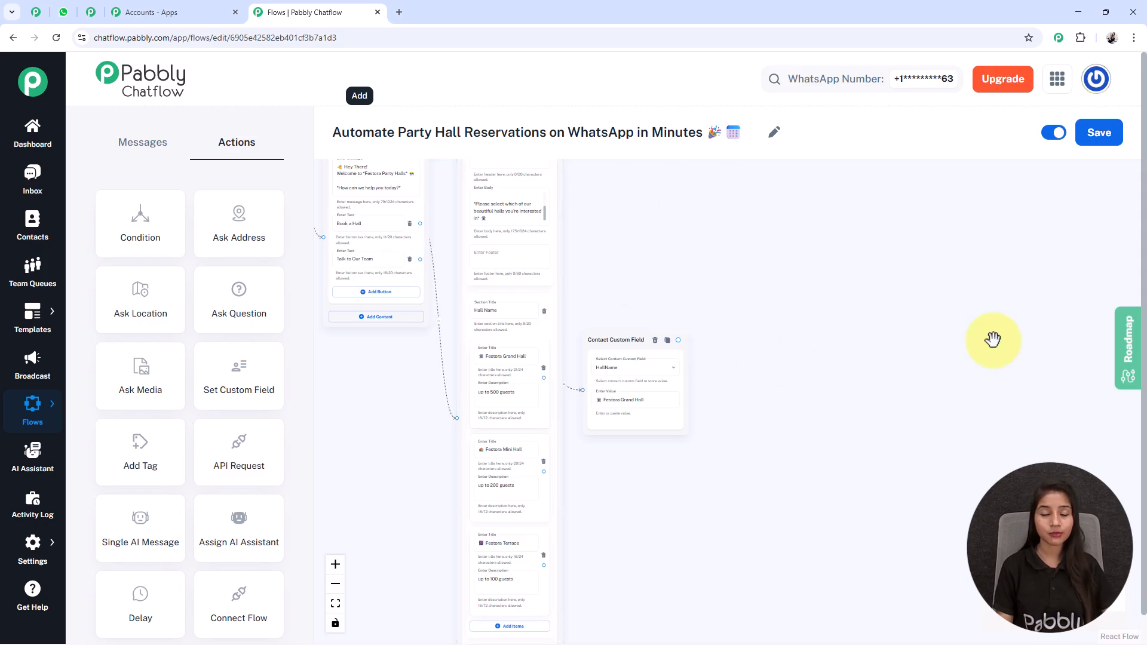
click(1086, 142)
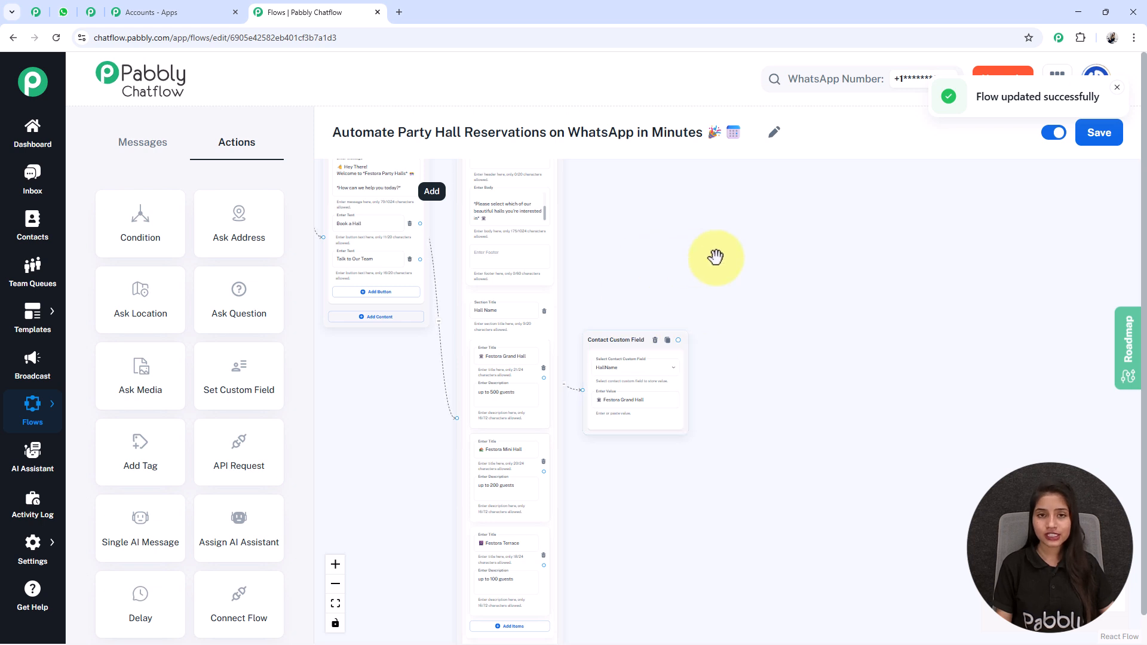
mouse_move(26, 552)
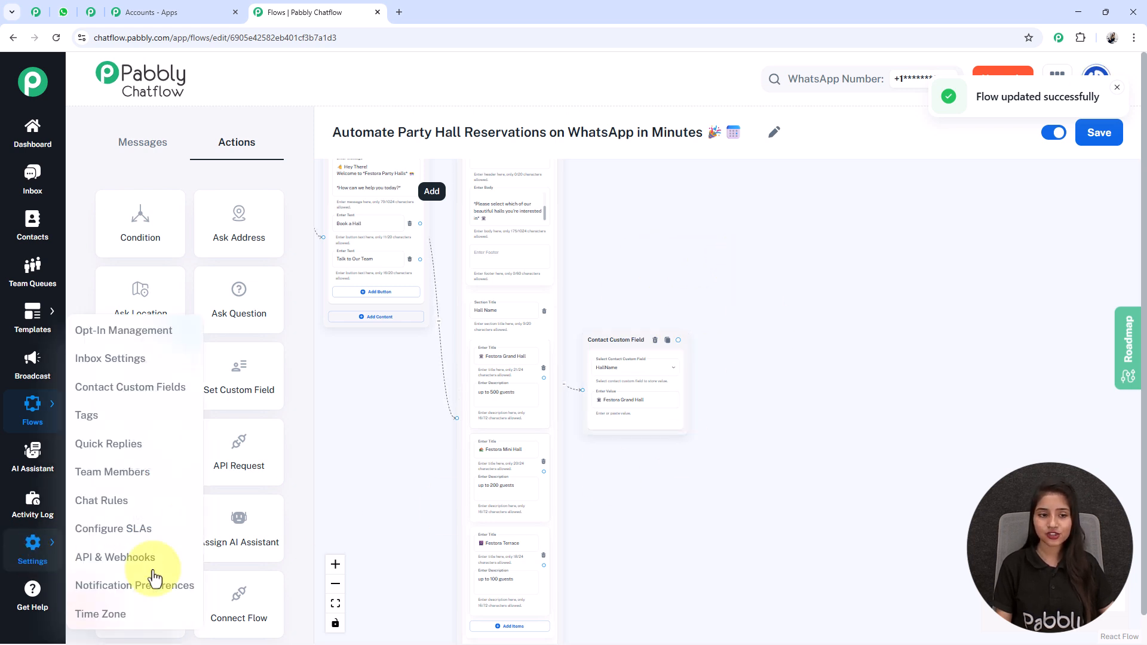
right_click(160, 387)
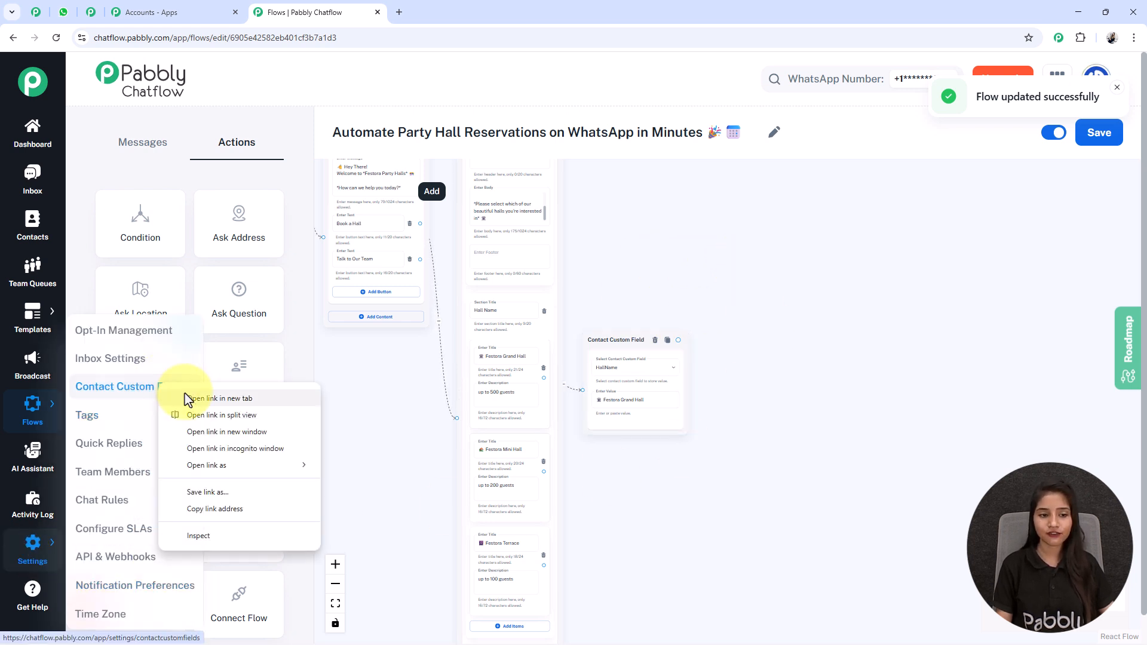
click(189, 399)
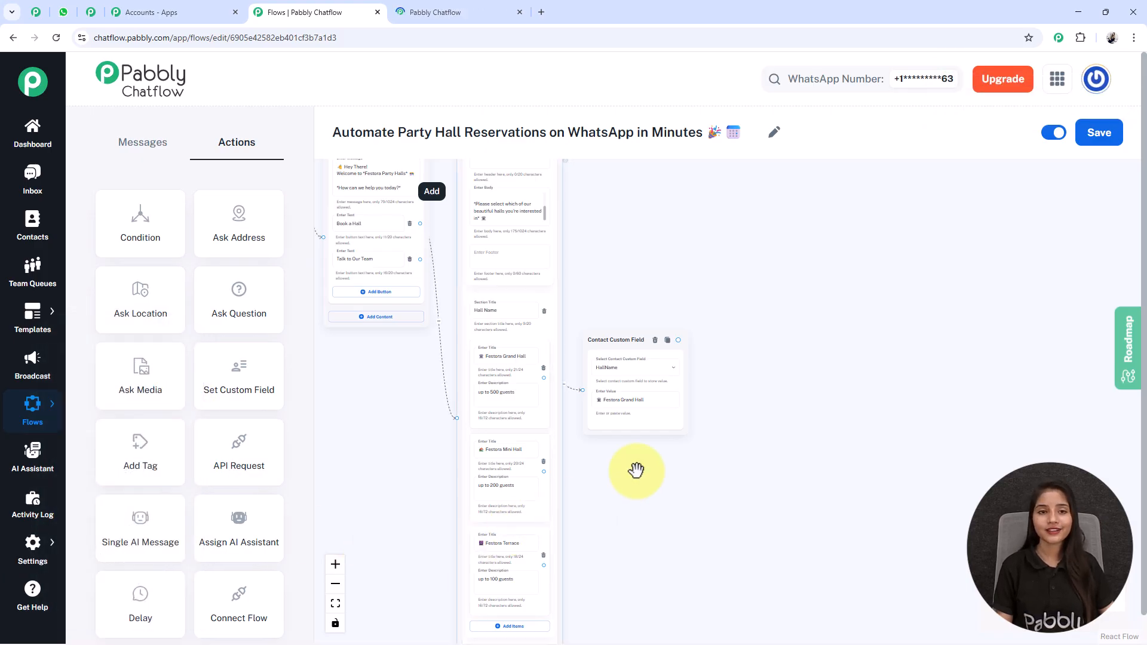
click(419, 11)
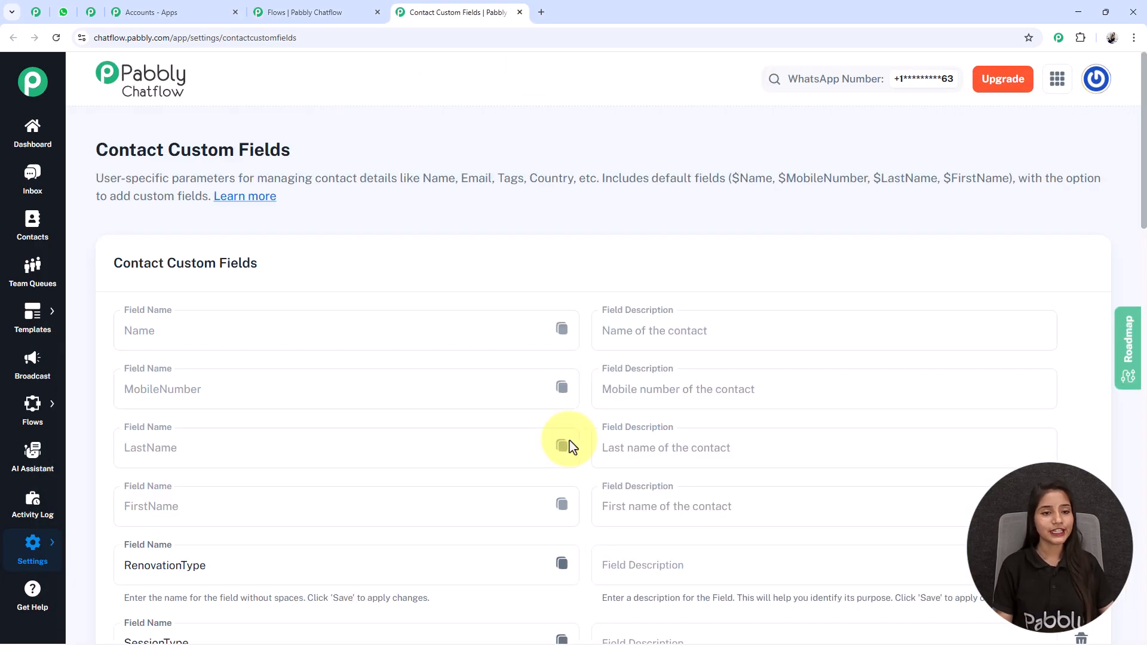
scroll(569, 440, down, 1)
scroll(569, 440, up, 1)
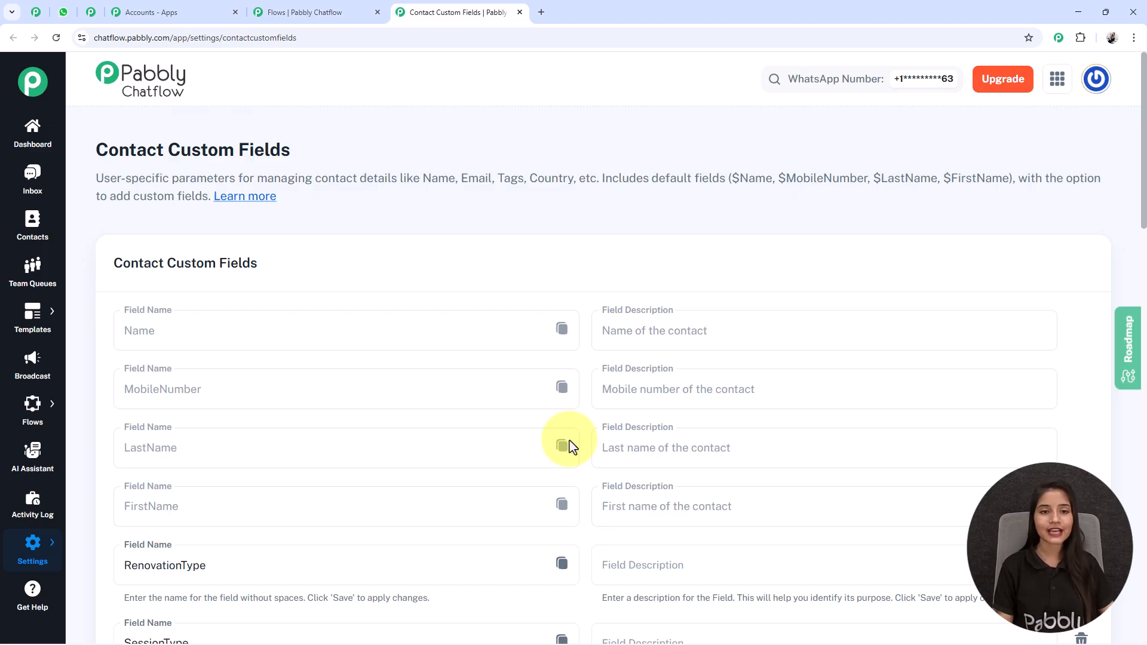
scroll(568, 444, down, 10)
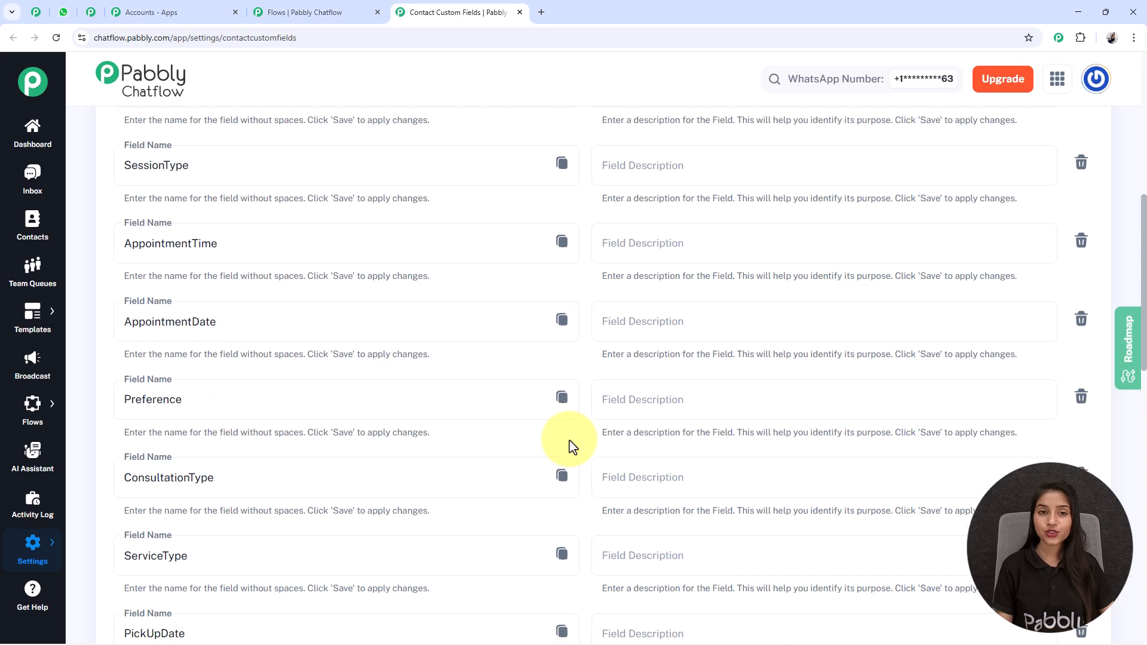
scroll(568, 445, down, 12)
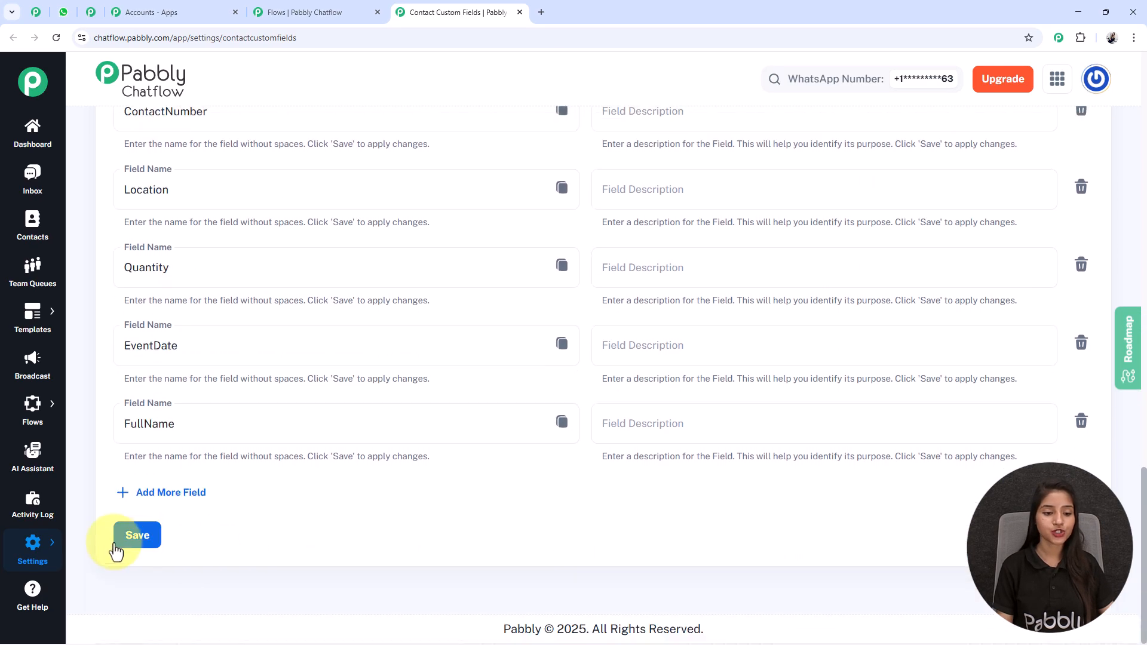
click(155, 493)
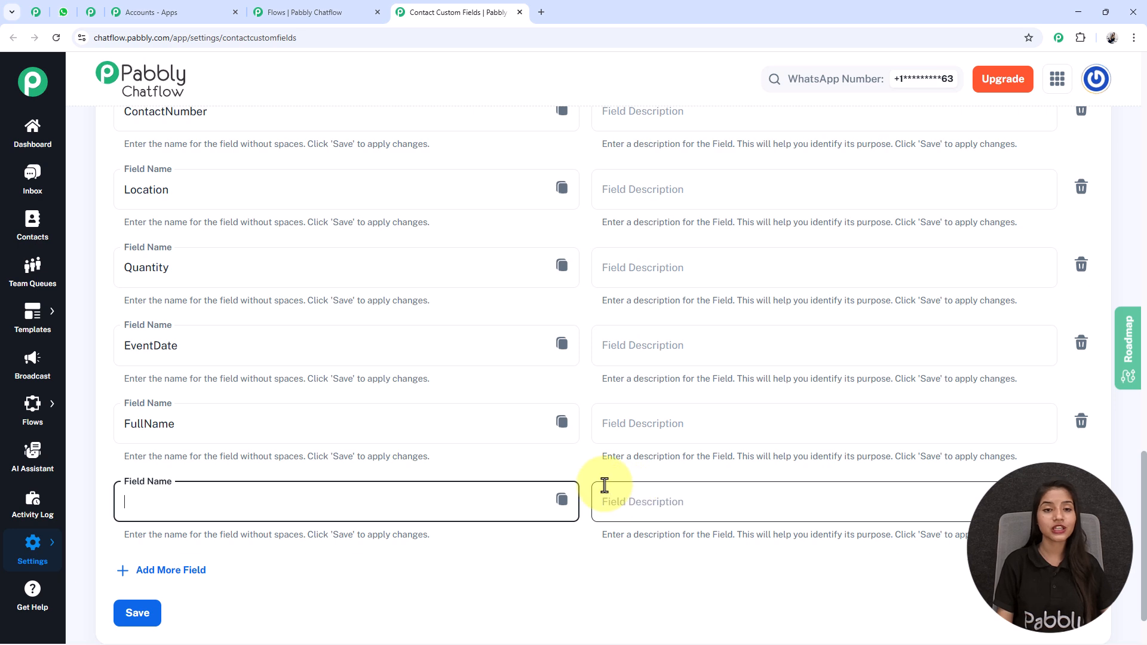
scroll(175, 377, up, 6)
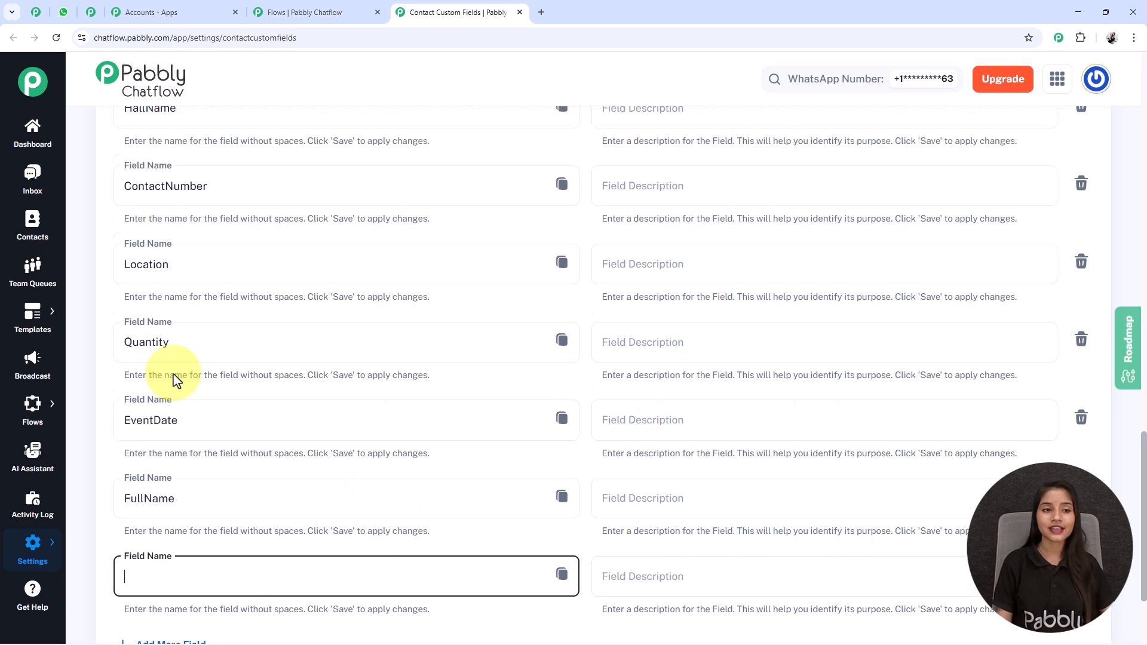
double_click(174, 393)
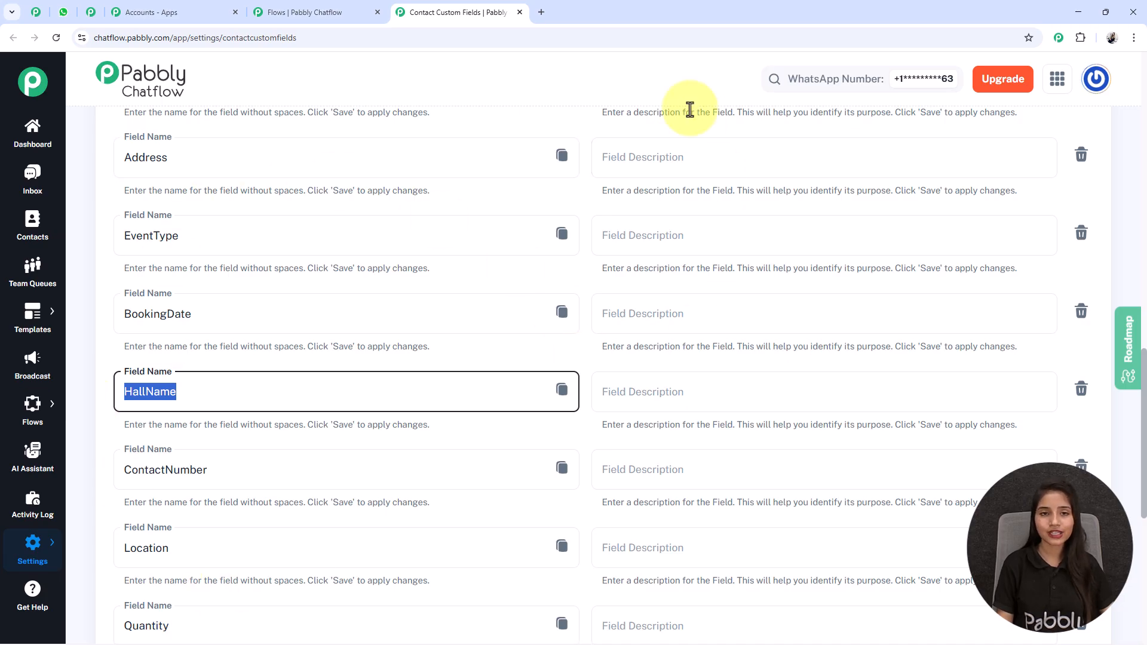
Raise the Grand Hall custom-field node to straighten its connector, then review all three HallName nodes.
click(519, 12)
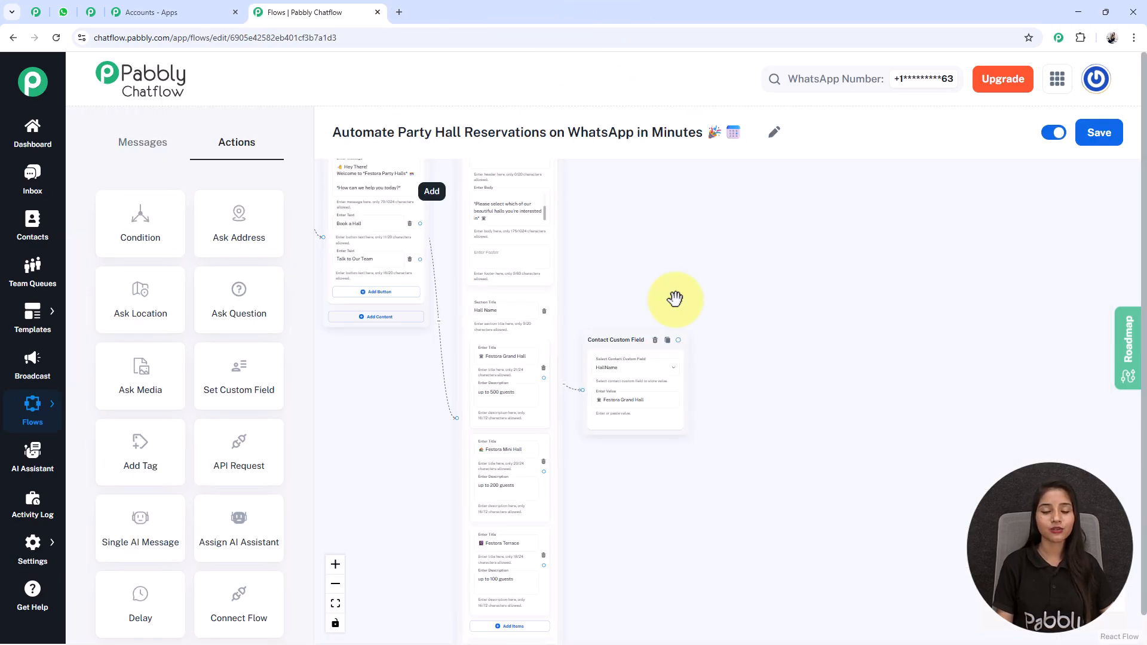
drag(614, 336, 614, 325)
drag(630, 514, 638, 420)
scroll(637, 411, up, 2)
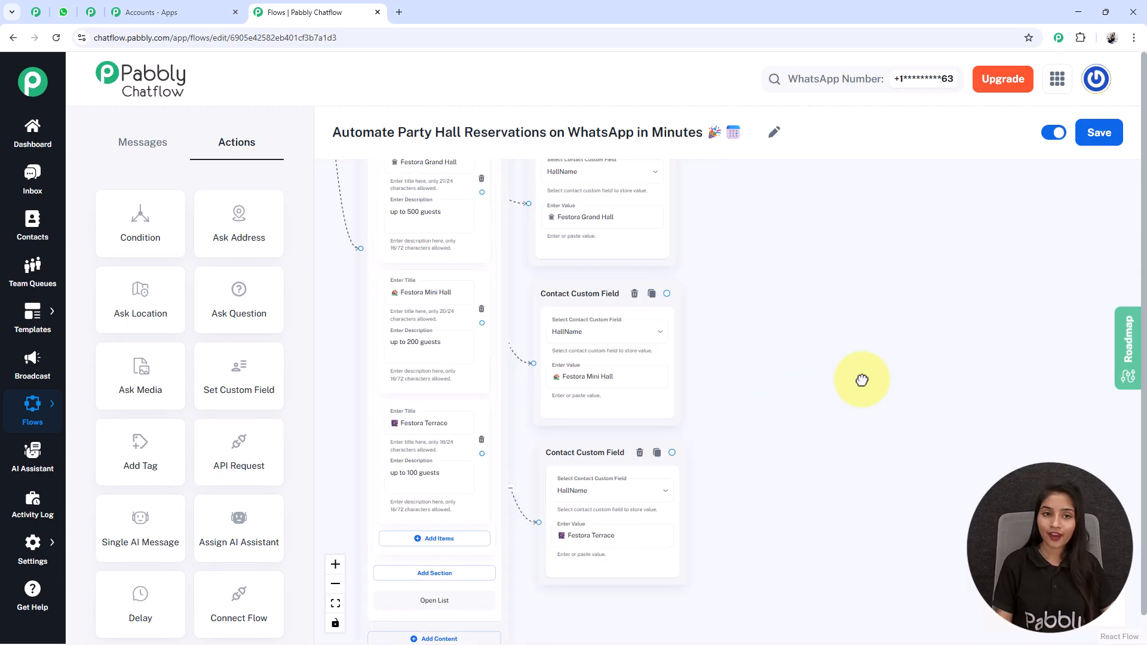
drag(823, 353, 810, 379)
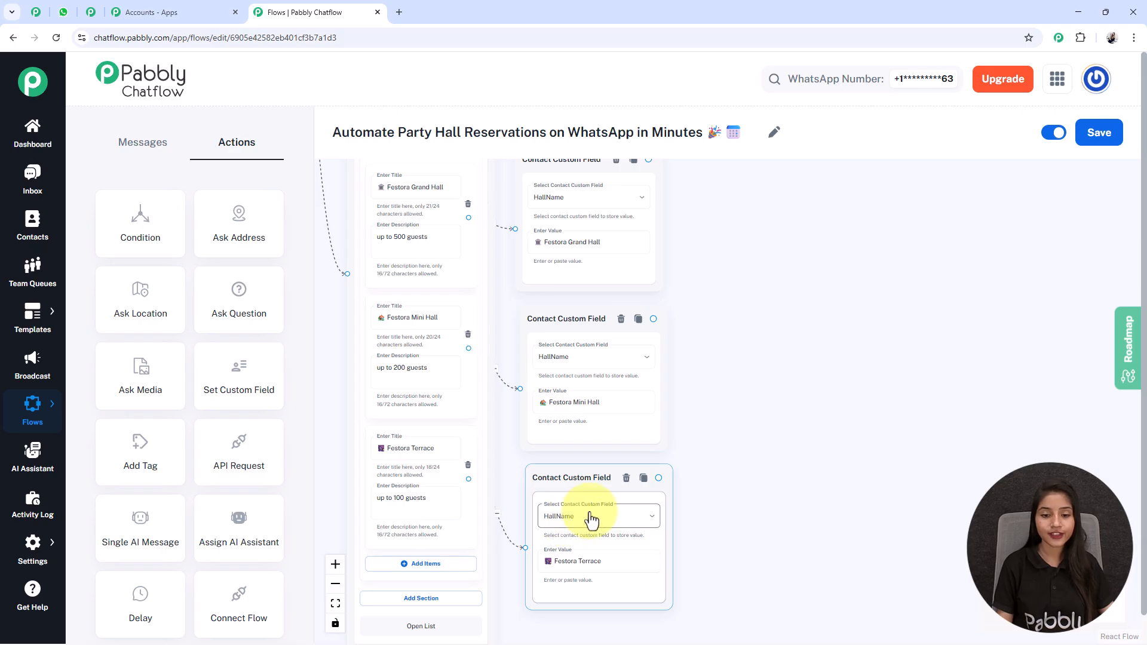
scroll(520, 328, up, 4)
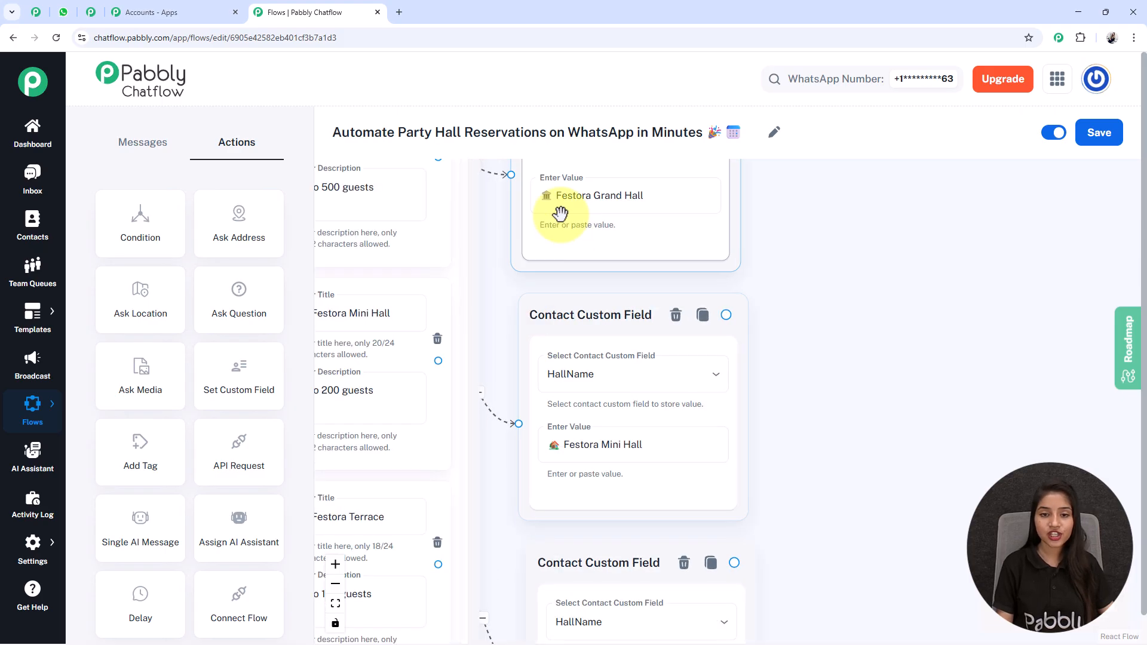
scroll(700, 226, down, 2)
scroll(700, 225, down, 4)
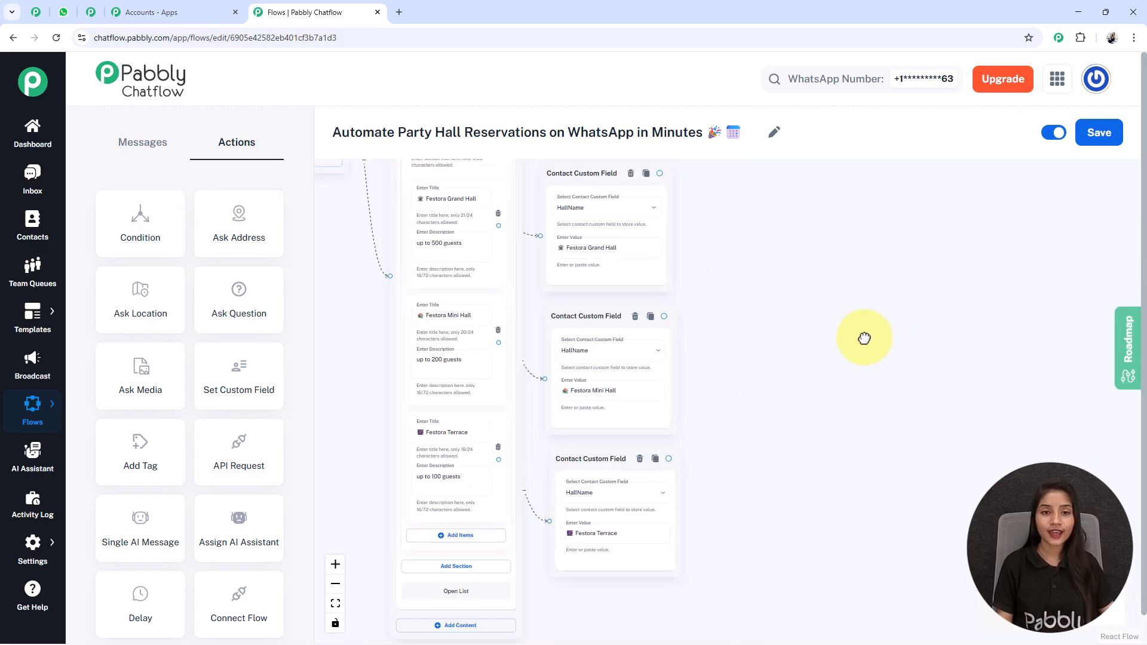
drag(864, 338, 827, 365)
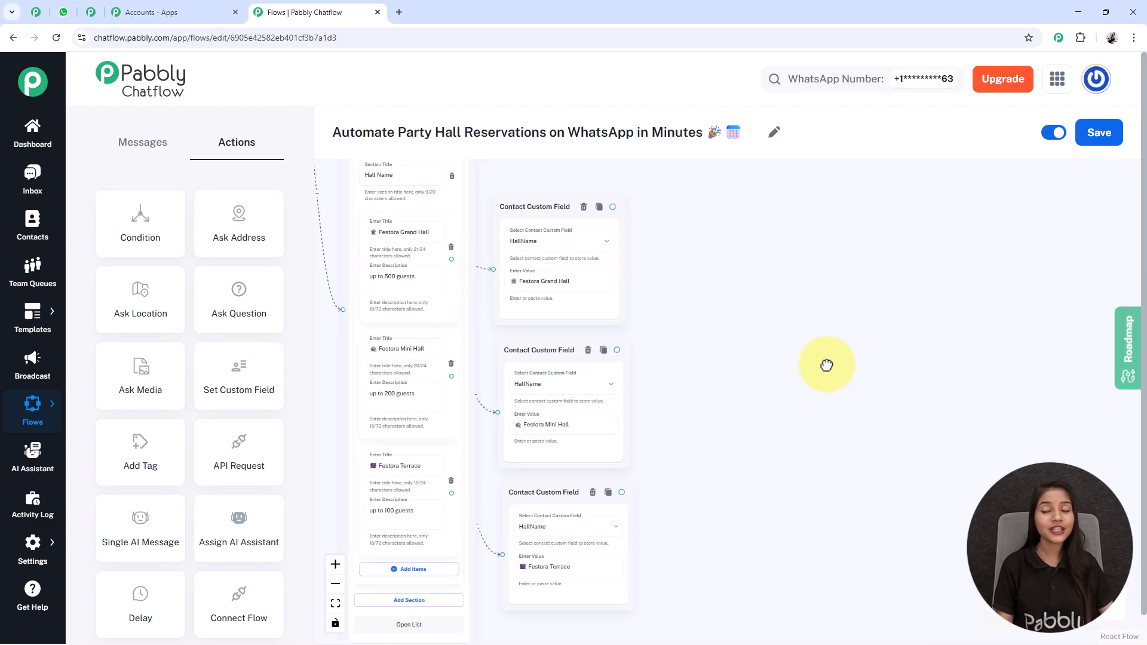
scroll(826, 365, down, 1)
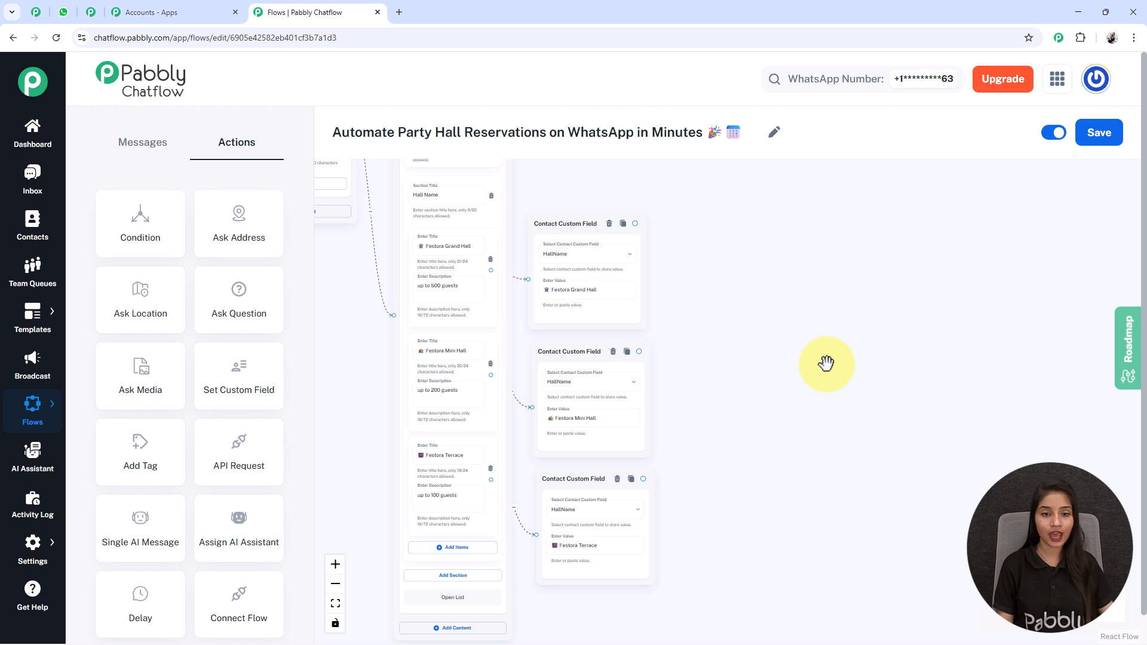
drag(826, 362, 723, 375)
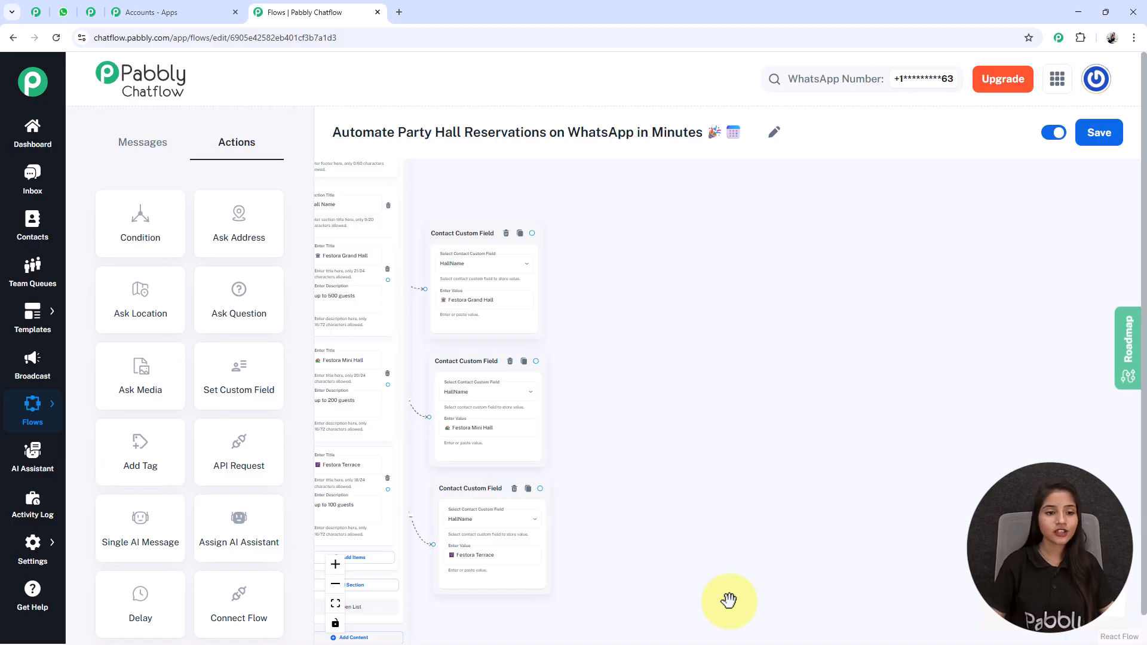
Add a Question node beside the custom-field nodes asking for the guest's full name.
scroll(486, 299, down, 3)
drag(500, 232, 607, 357)
drag(332, 281, 723, 435)
scroll(631, 229, up, 6)
drag(630, 228, 689, 361)
drag(704, 514, 726, 229)
drag(955, 541, 852, 466)
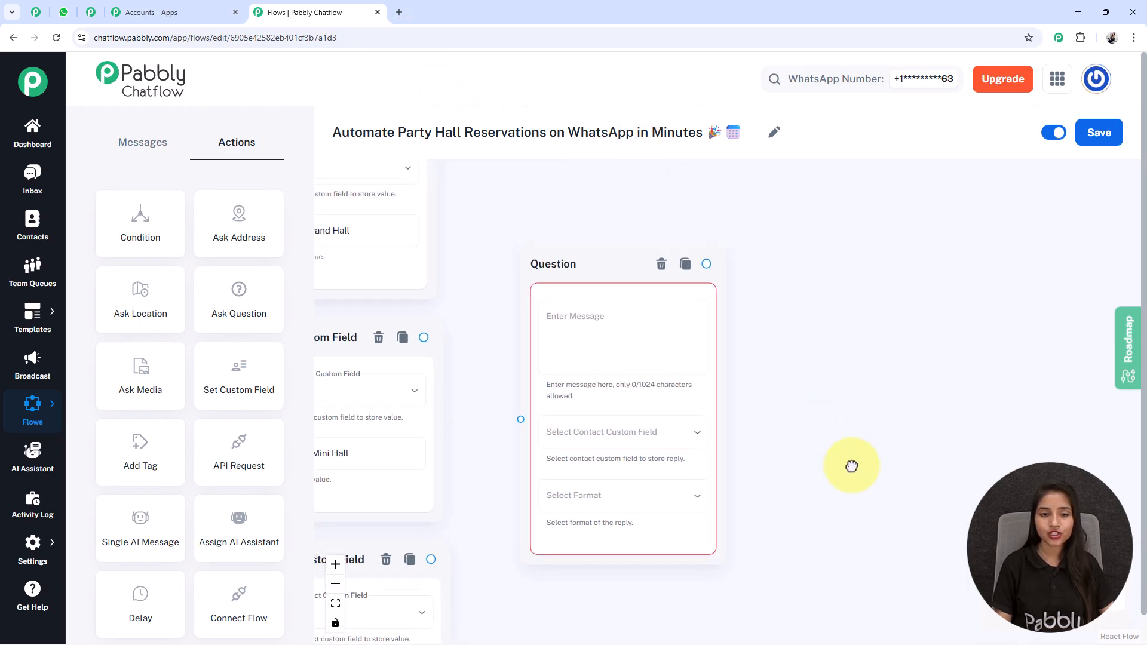
click(657, 361)
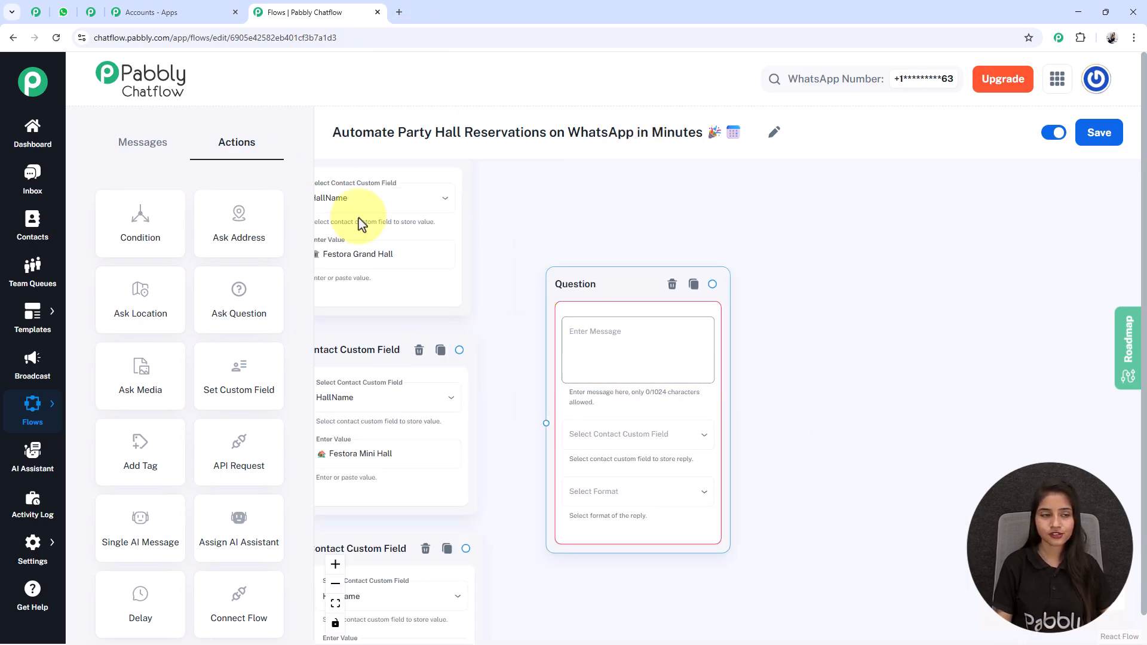
text(👤 *Can you please share your full name to confirm your reservation?*)
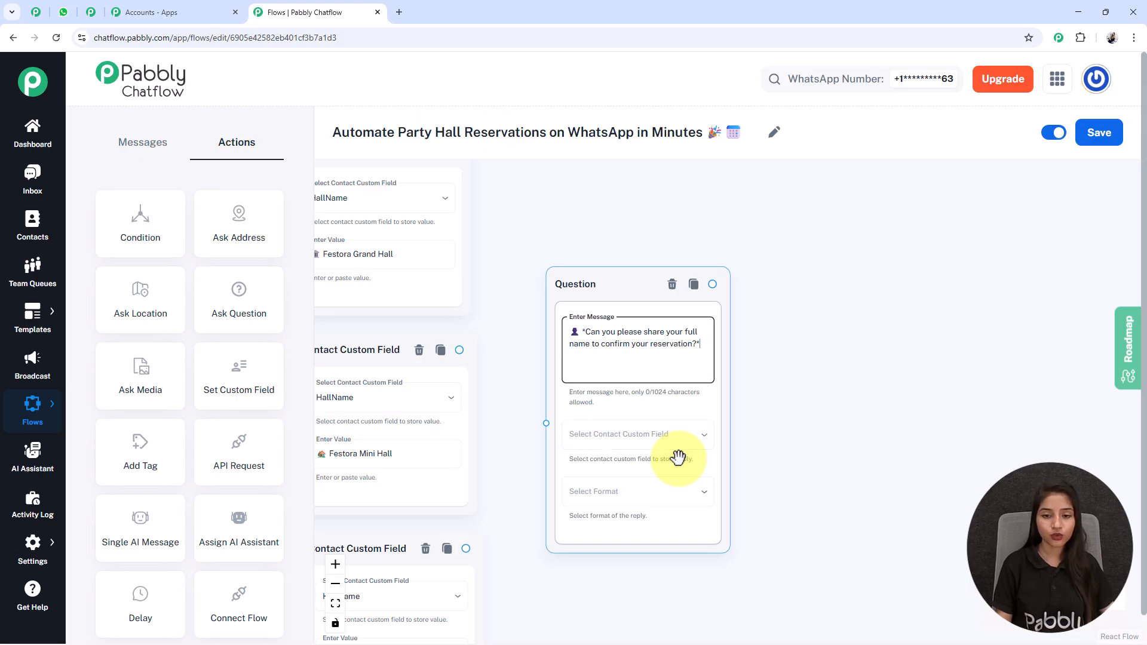
Save the reply to FullName in Text format and set attempts to 0.
scroll(678, 457, down, 2)
click(626, 452)
scroll(579, 593, down, 2)
click(578, 618)
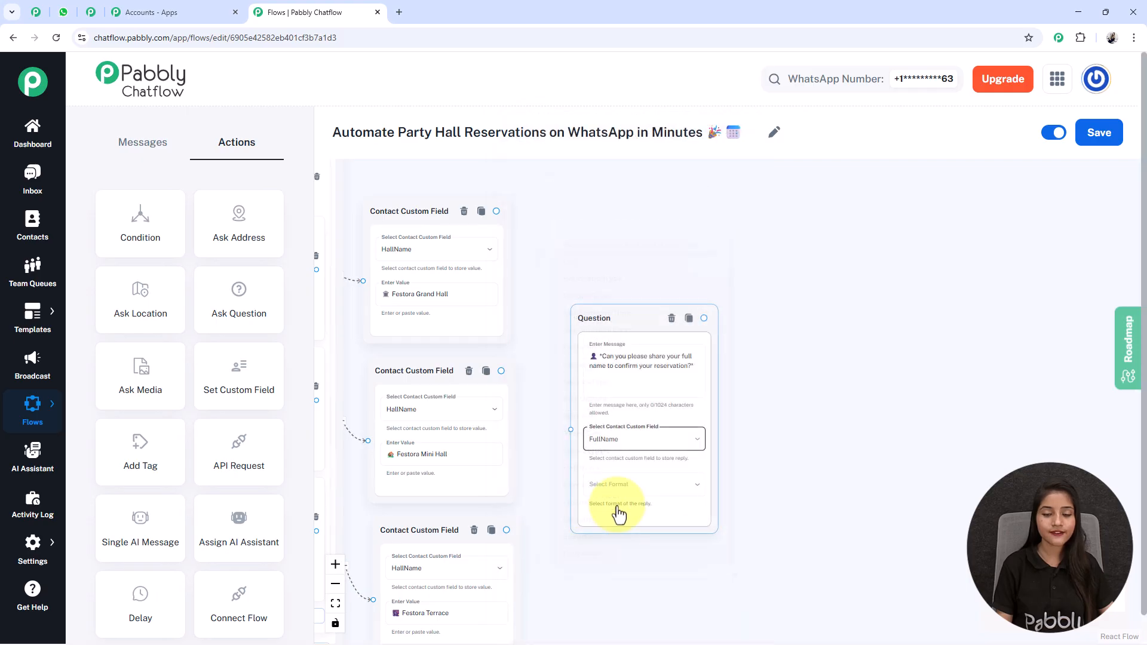
click(663, 491)
click(579, 476)
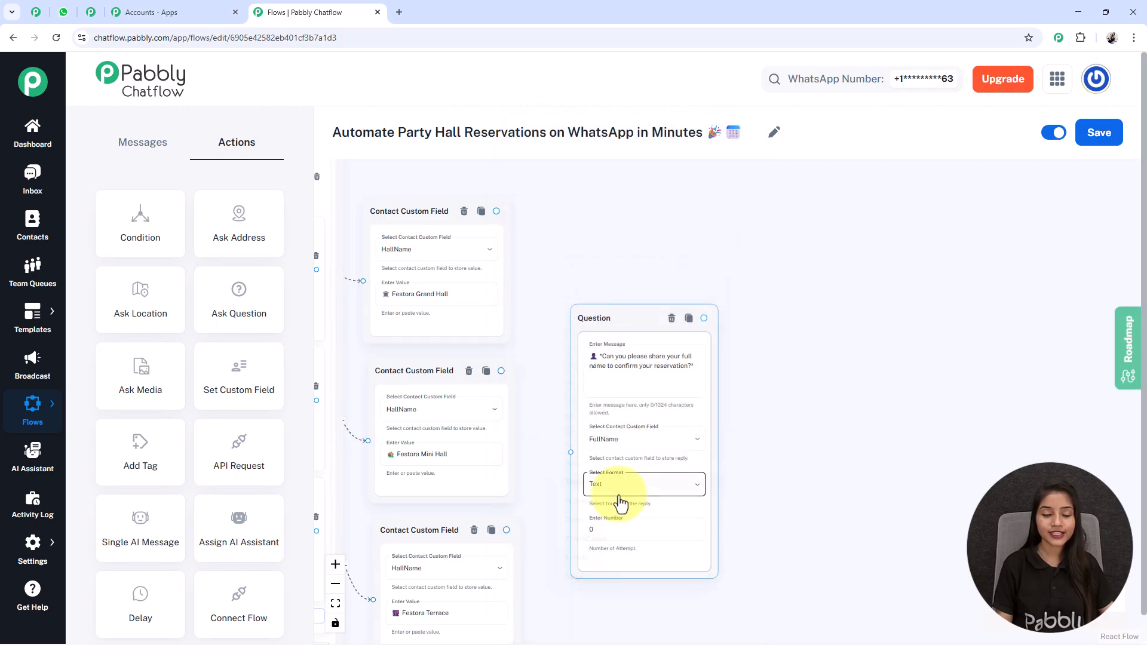
click(620, 531)
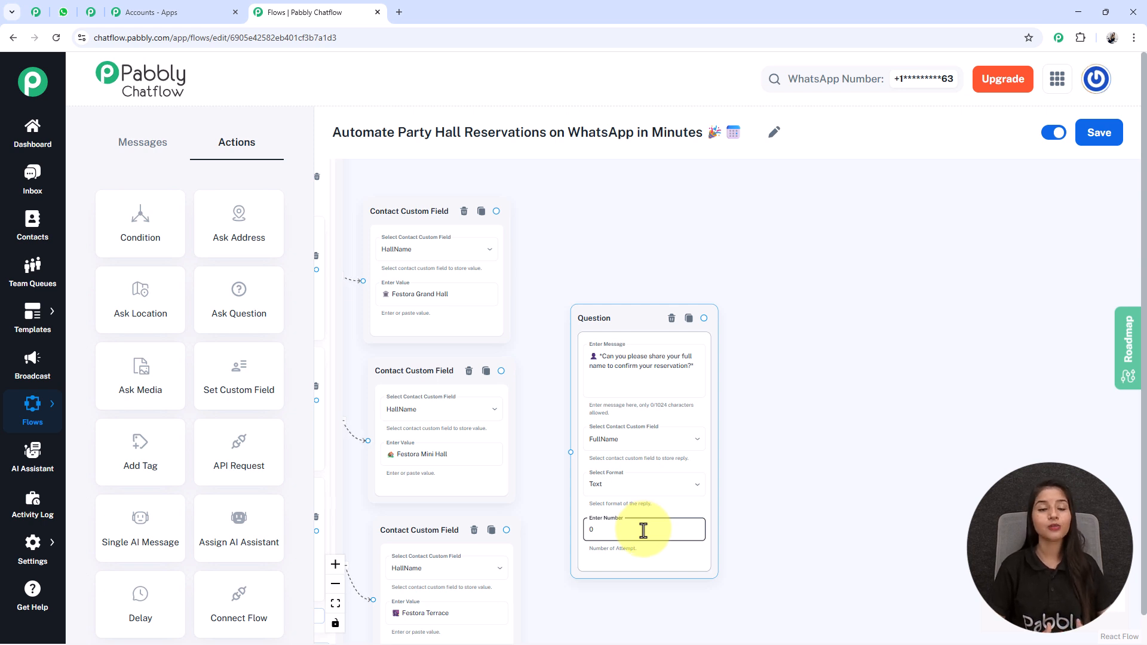
key(BackSpace)
text(1)
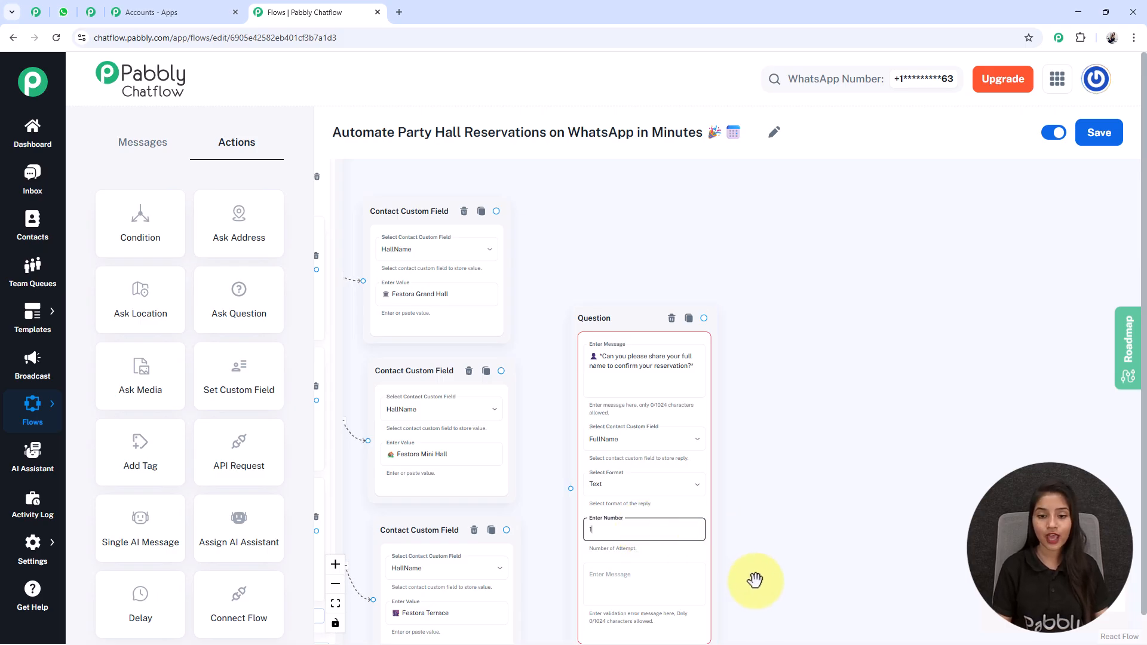
drag(752, 580, 760, 494)
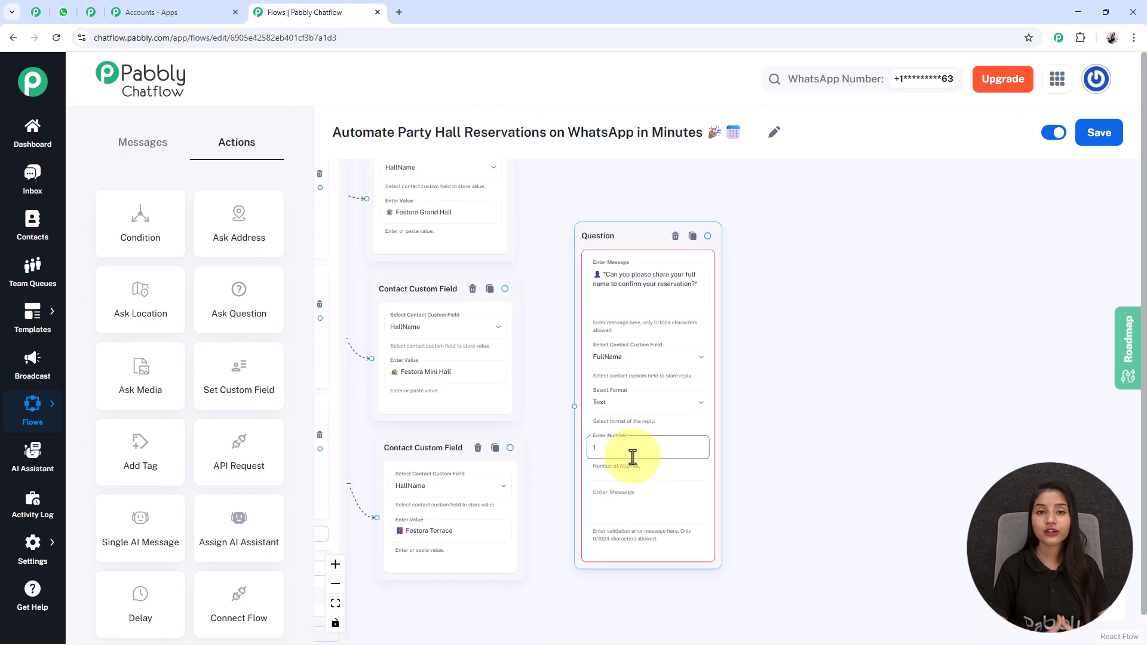
click(646, 507)
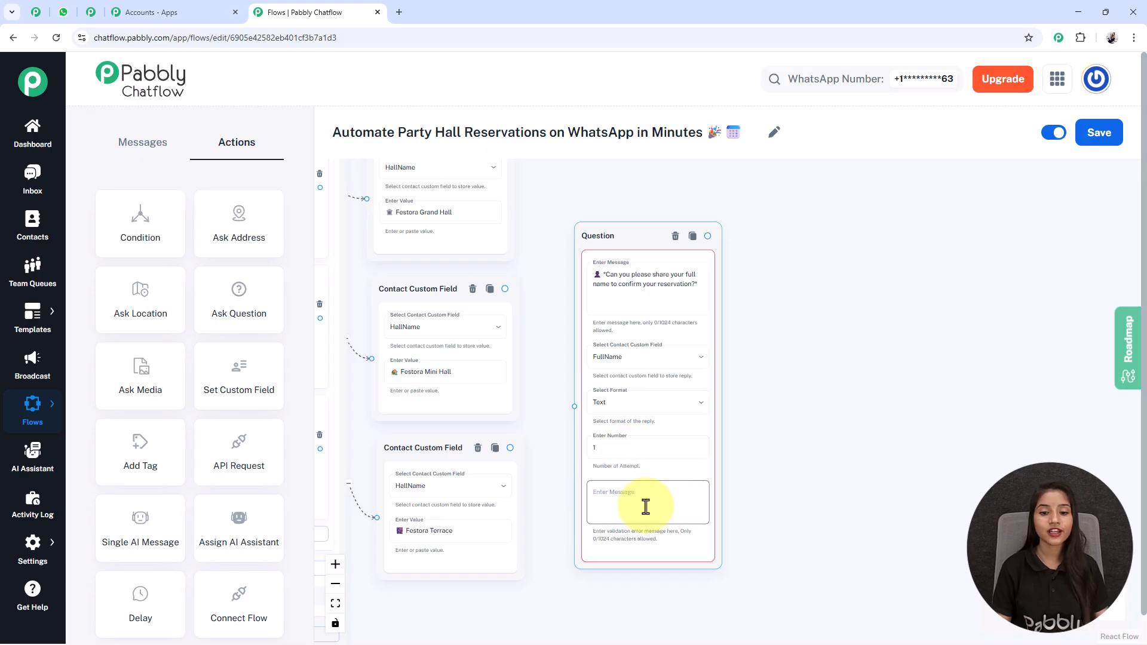
click(614, 448)
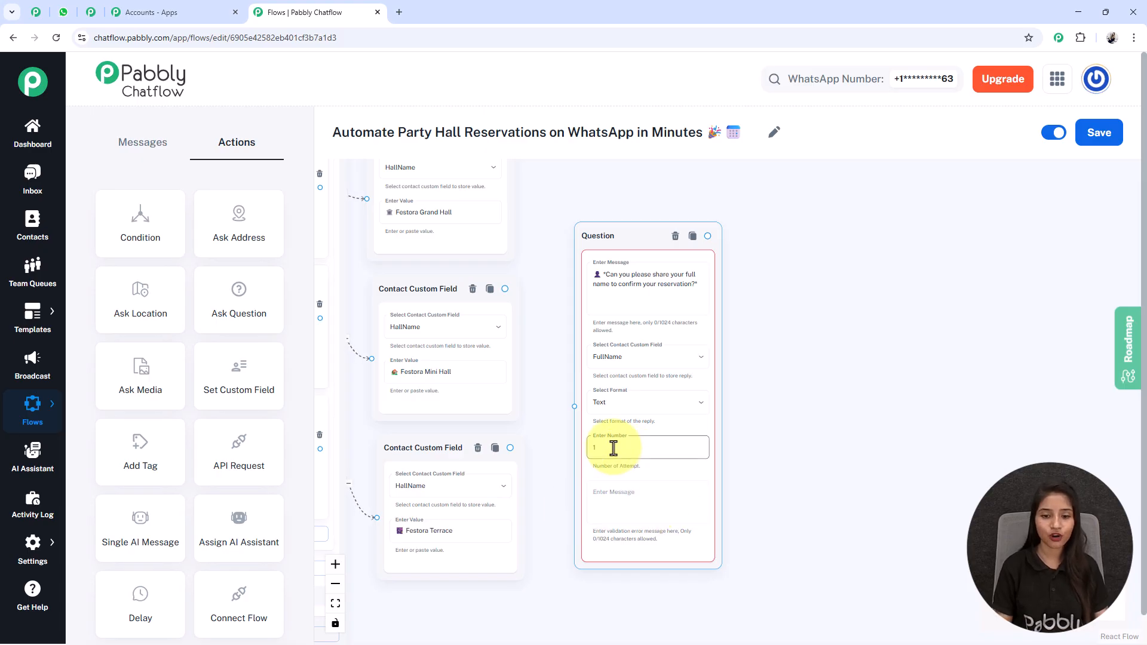
key(BackSpace)
text(0)
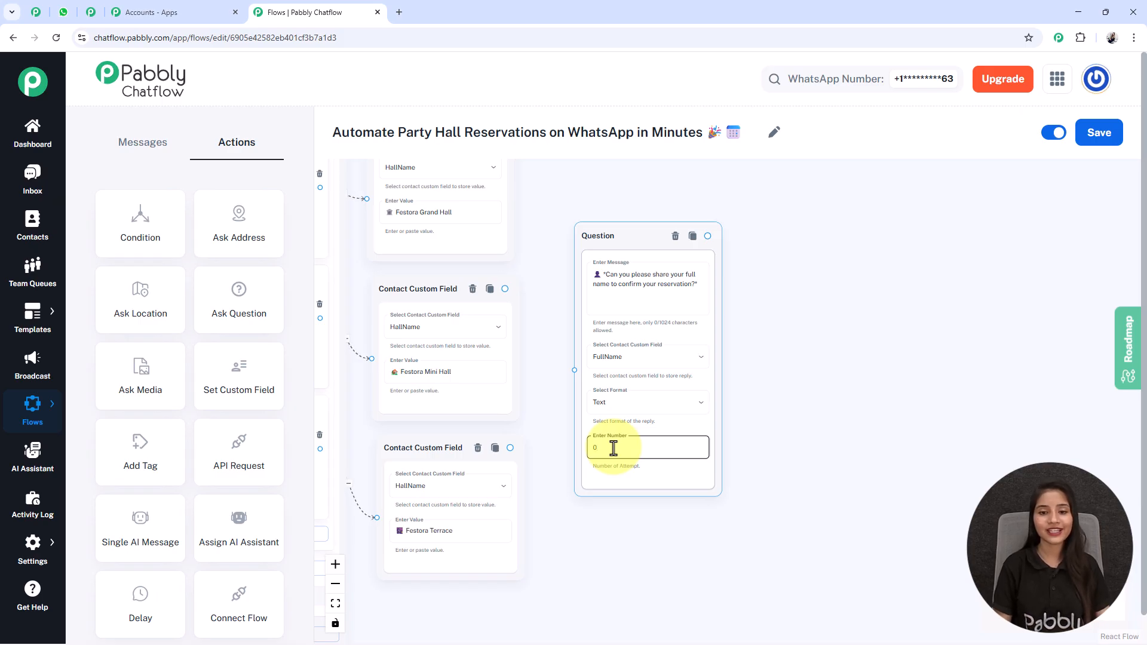
drag(532, 259, 543, 325)
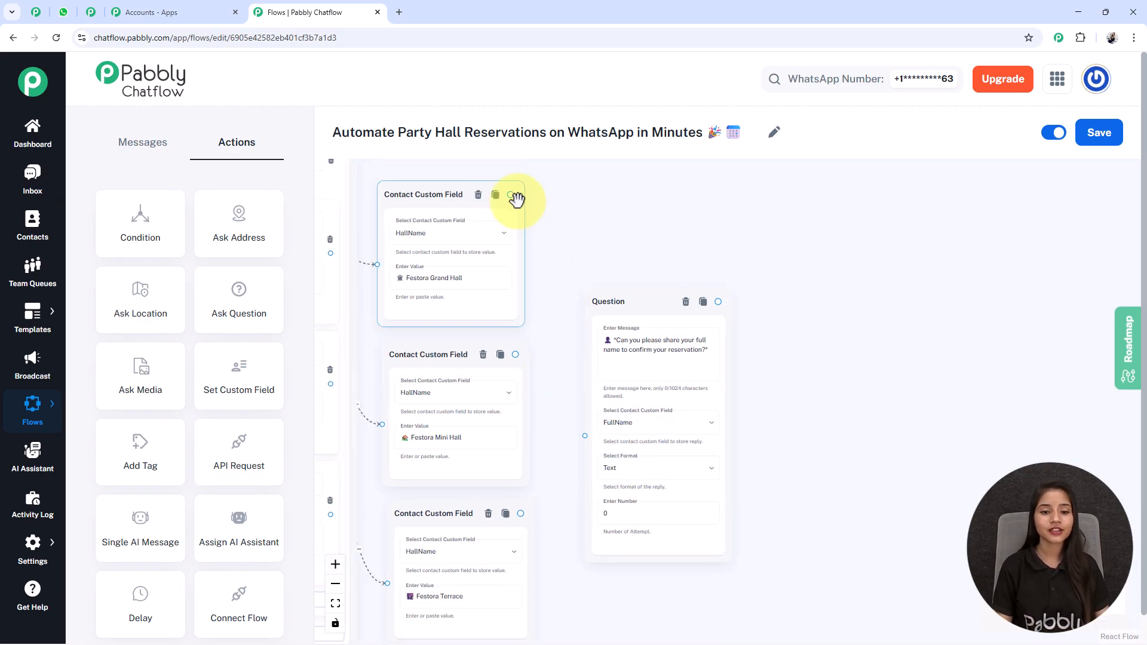
drag(529, 514, 528, 530)
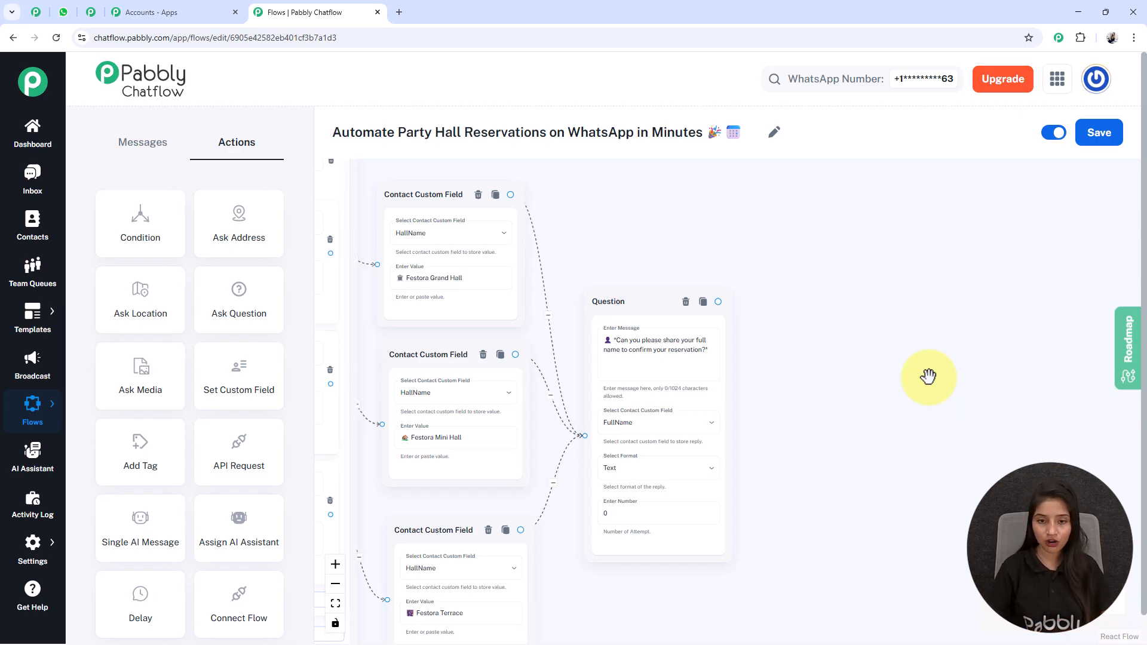
scroll(771, 473, down, 1)
drag(773, 382, 720, 336)
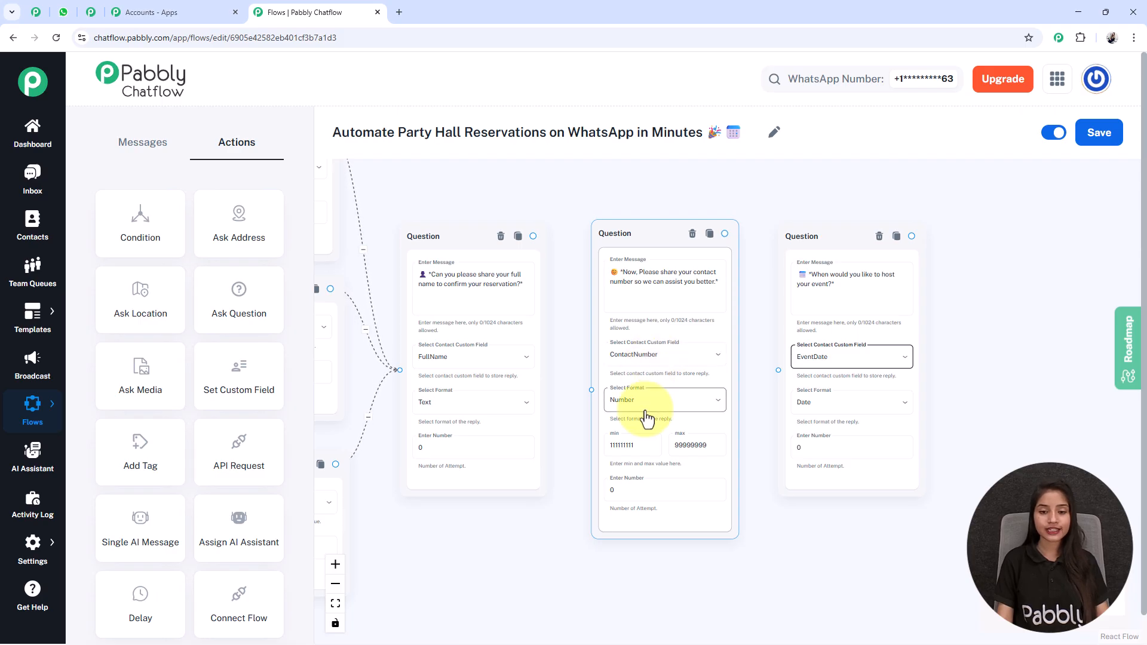
scroll(645, 450, up, 3)
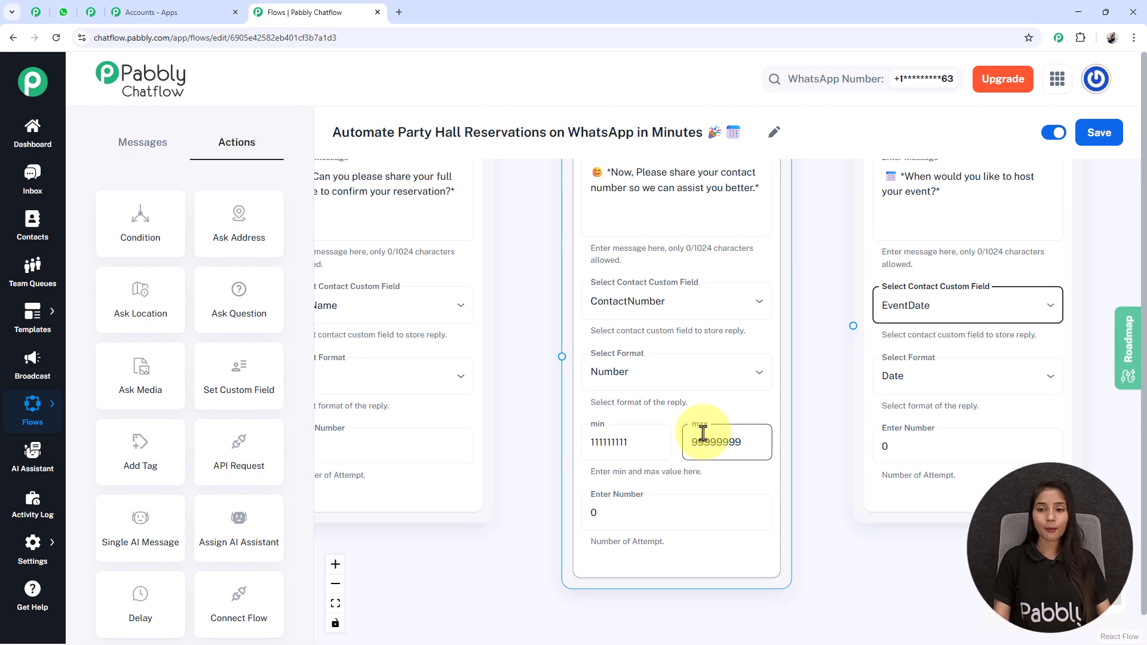
scroll(703, 433, down, 3)
scroll(745, 353, down, 2)
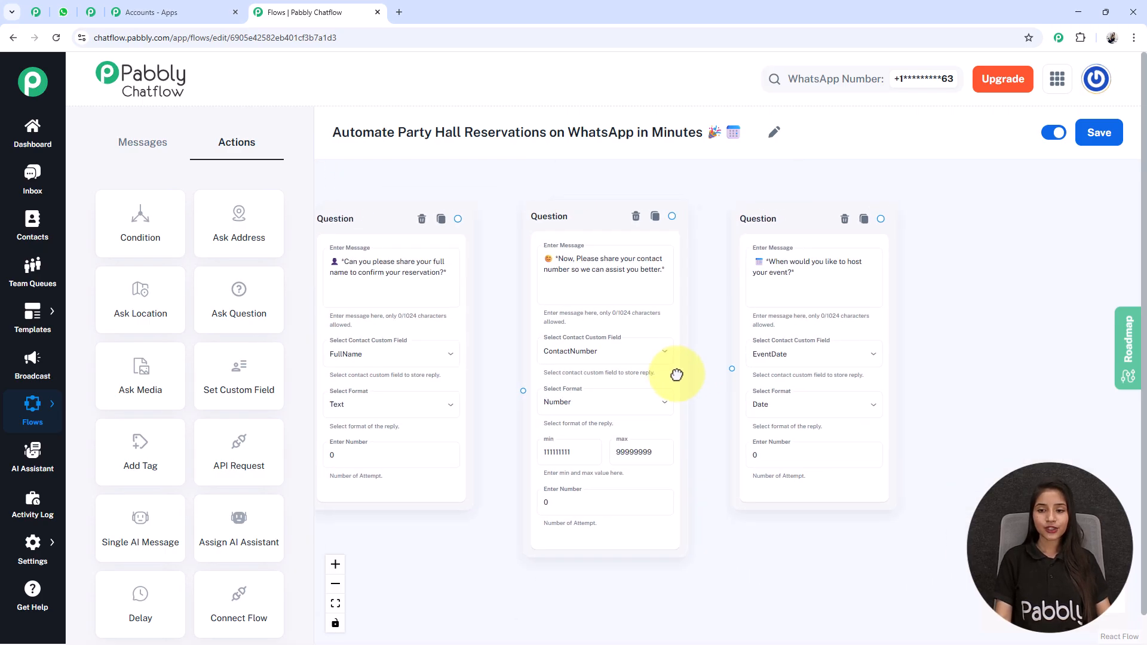
click(795, 272)
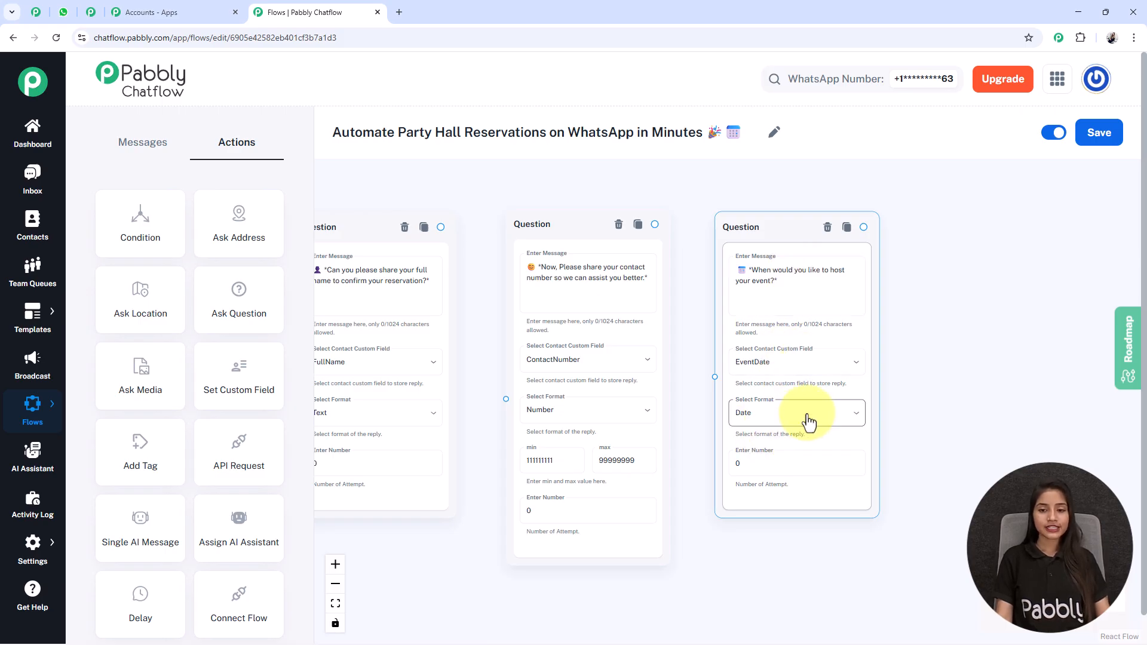
scroll(809, 421, down, 1)
scroll(143, 281, up, 1)
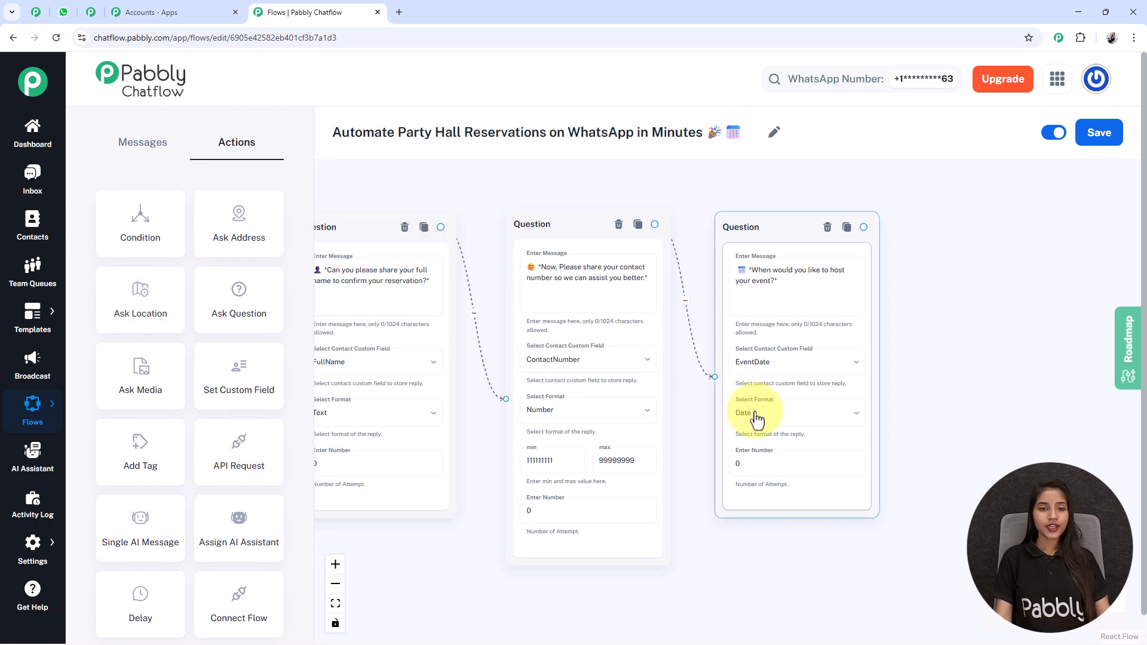
scroll(709, 559, down, 2)
scroll(708, 560, down, 2)
drag(549, 583, 606, 530)
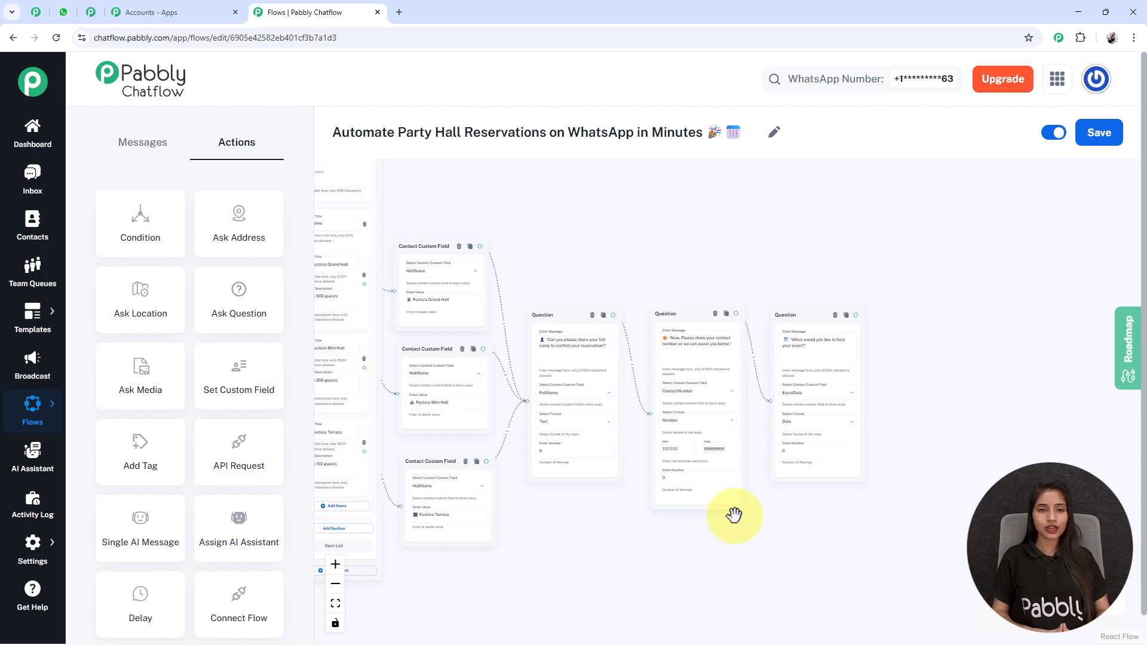
Add a Text Button confirming the booking with $FullName, $EventDate, $HallName and $ContactNumber.
click(142, 148)
scroll(496, 256, down, 5)
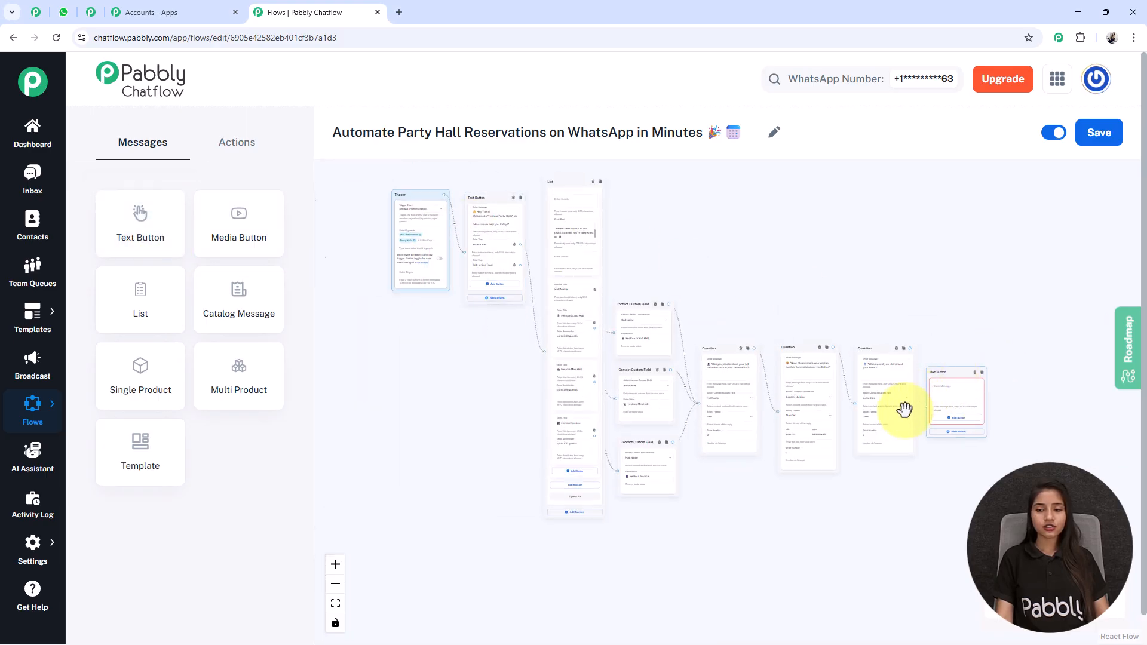
scroll(908, 399, up, 5)
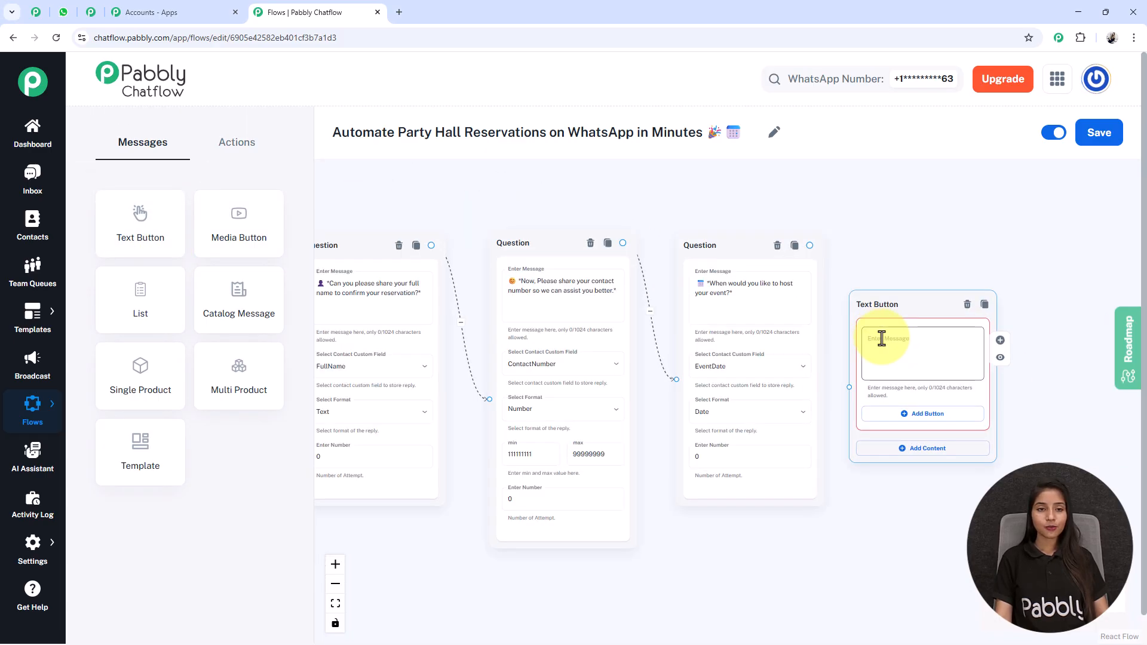
click(946, 358)
key(ctrl+v)
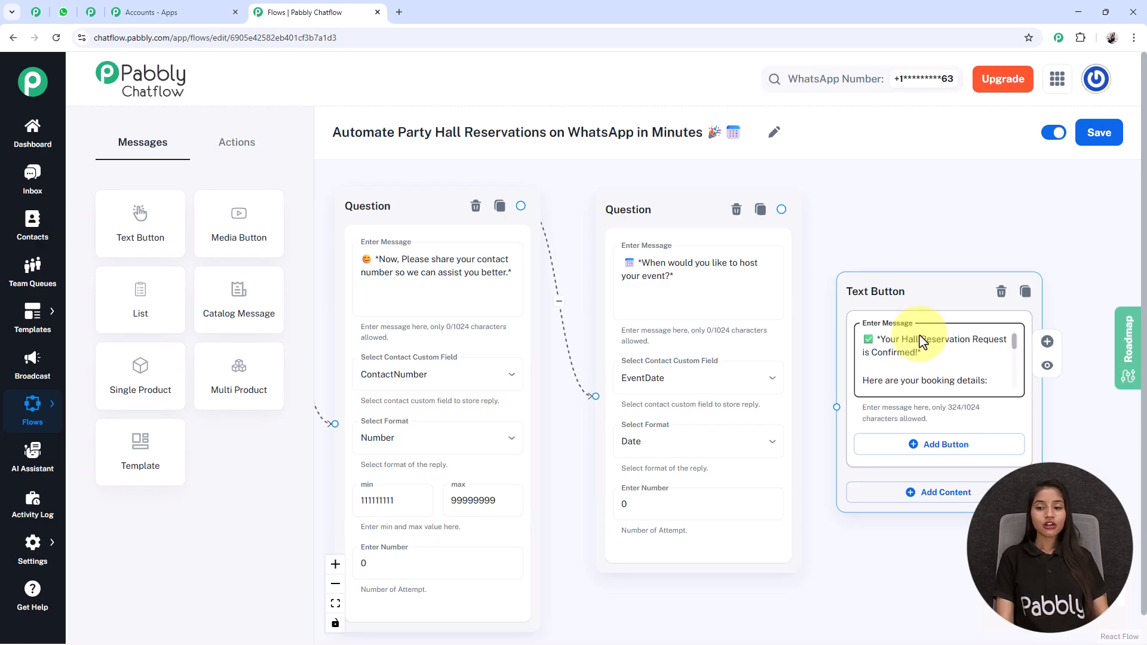
key(Down)
key(Down)
key(Down)
key(Down)
key(Down)
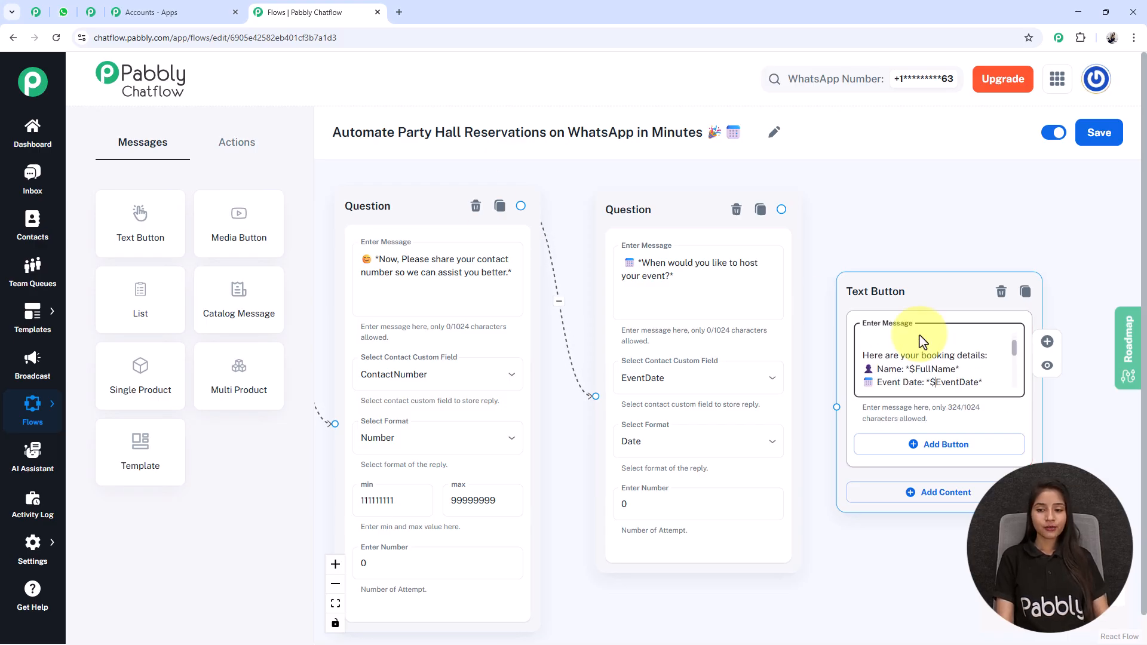
key(Down)
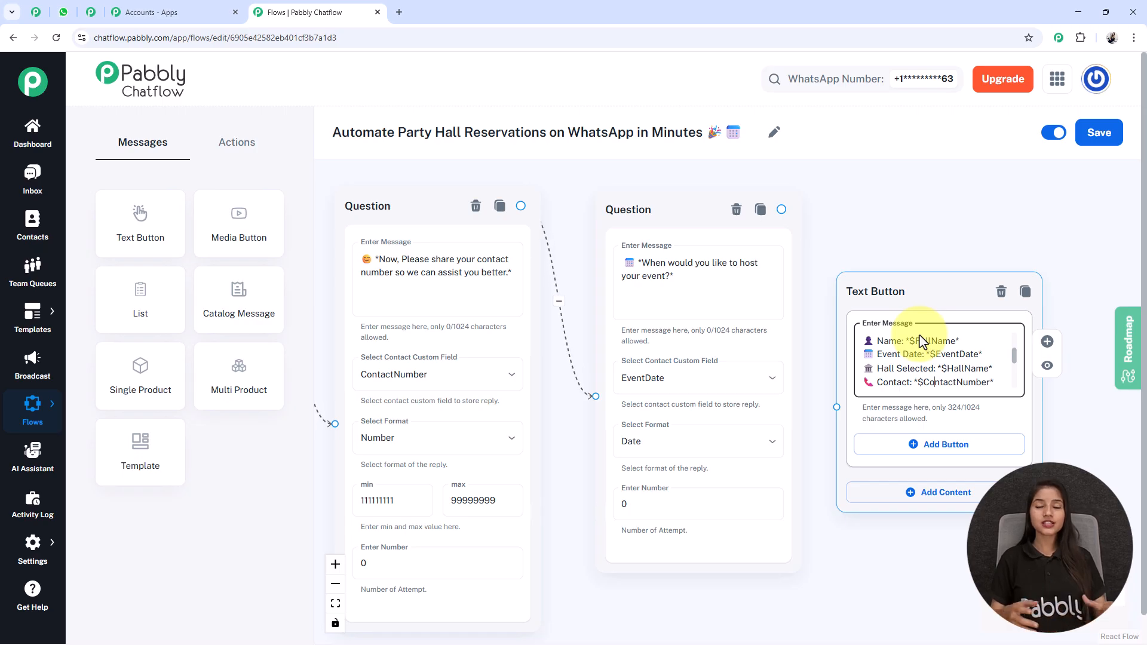
Pan and zoom to review the confirmation beside the question nodes, fitting the whole flow in view.
scroll(675, 528, down, 2)
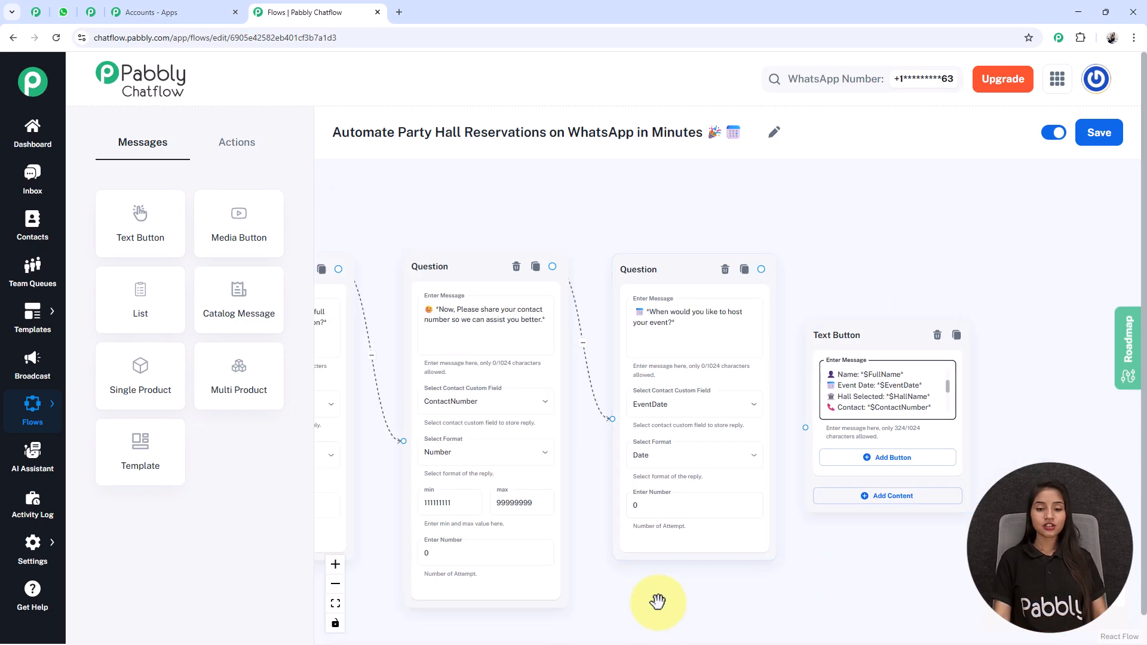
drag(650, 601, 859, 590)
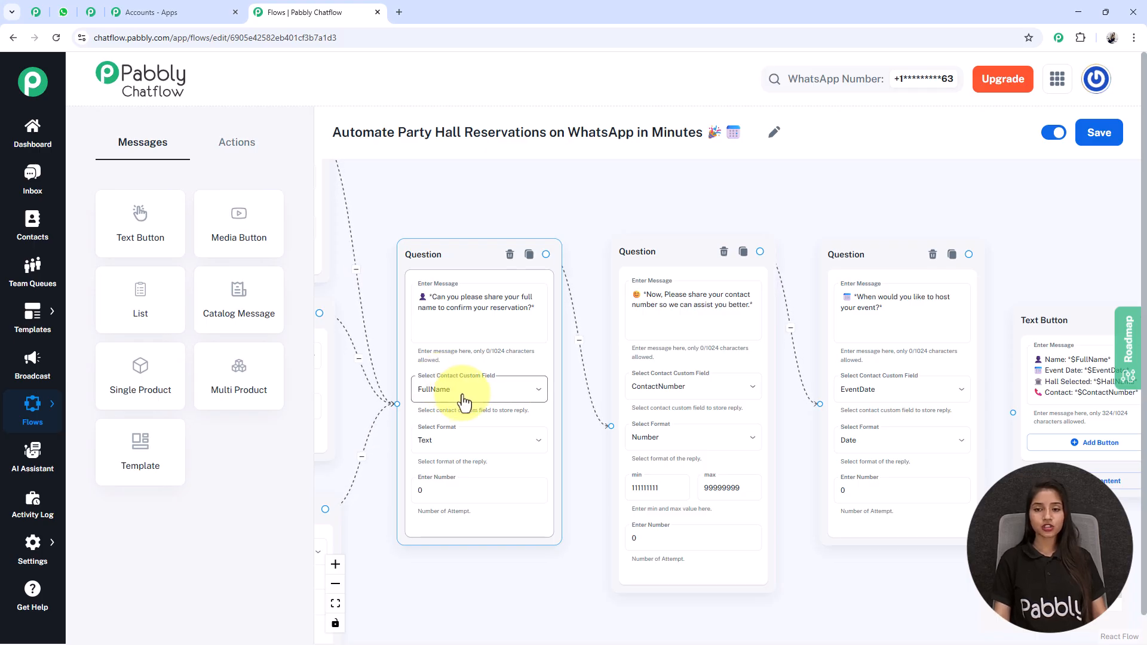
drag(1044, 221, 925, 194)
scroll(967, 331, up, 3)
scroll(992, 350, down, 10)
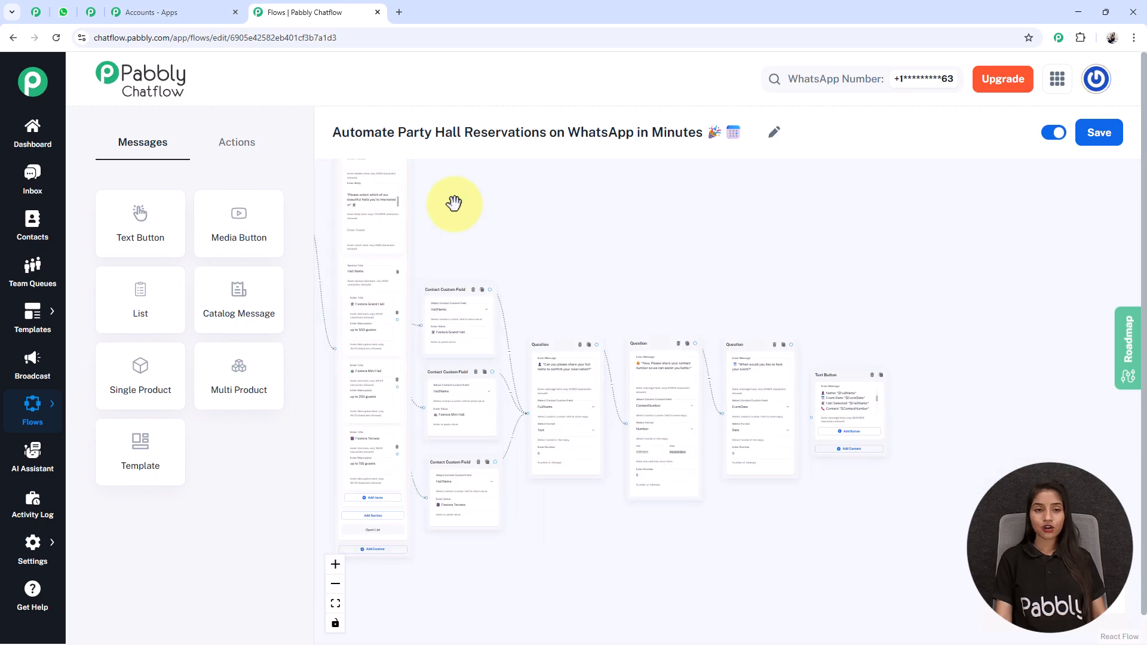
drag(725, 571, 583, 559)
scroll(714, 462, up, 2)
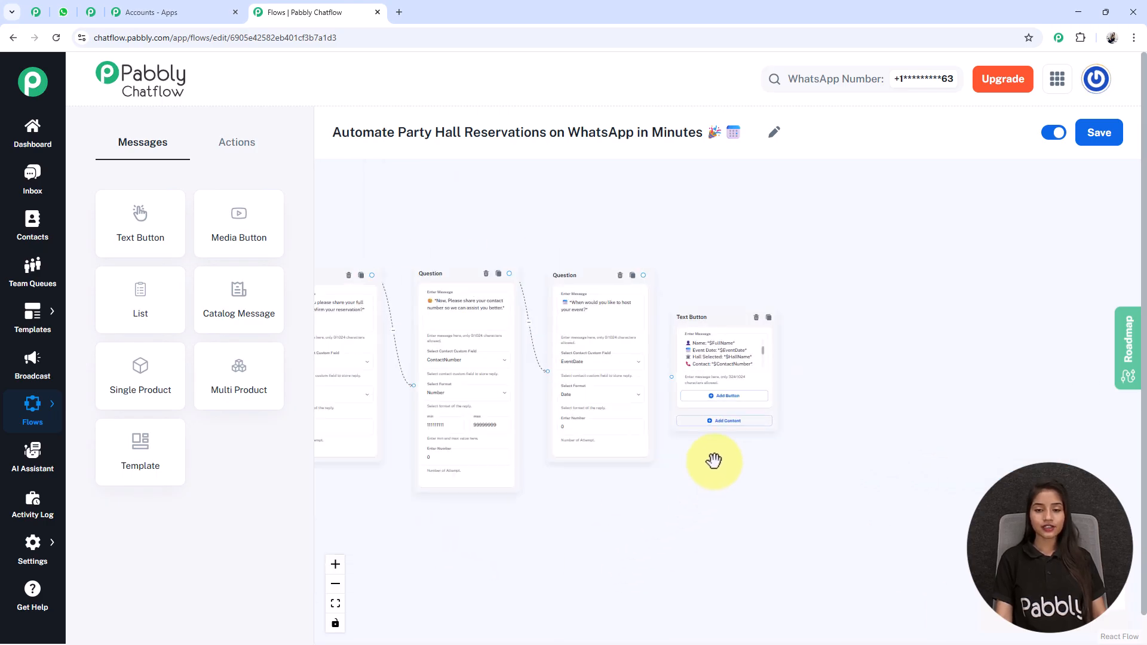
scroll(714, 462, up, 3)
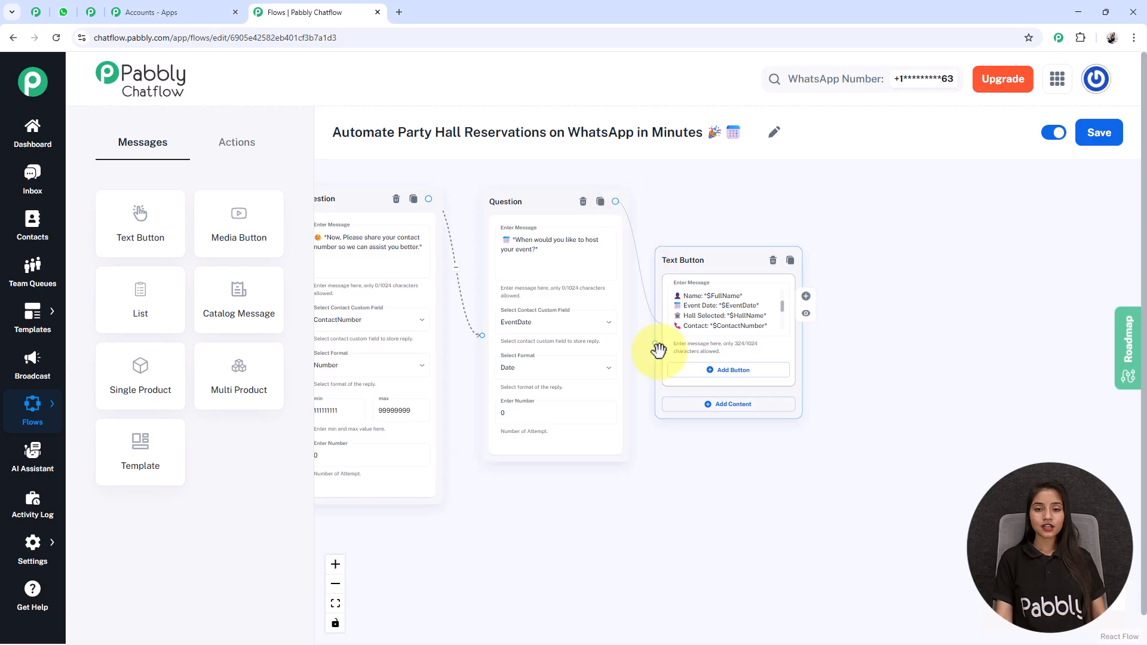
click(335, 603)
scroll(384, 466, up, 4)
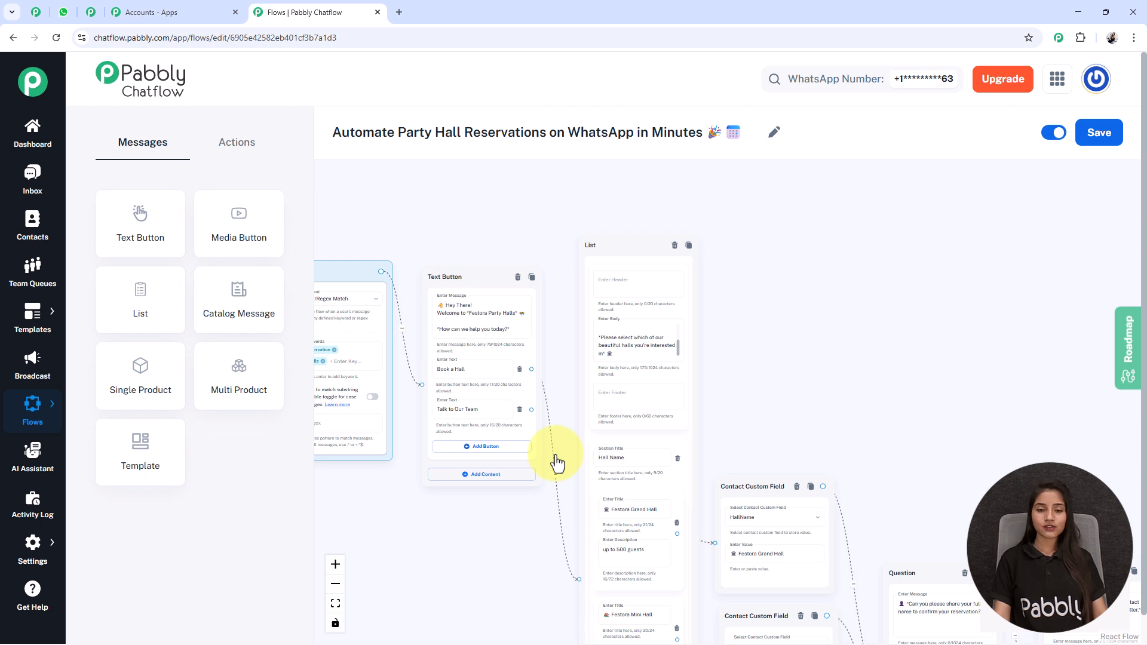
Attach a Text Button to Talk to Our Team saying a Festora event specialist will contact them shortly.
drag(530, 409, 827, 301)
click(867, 322)
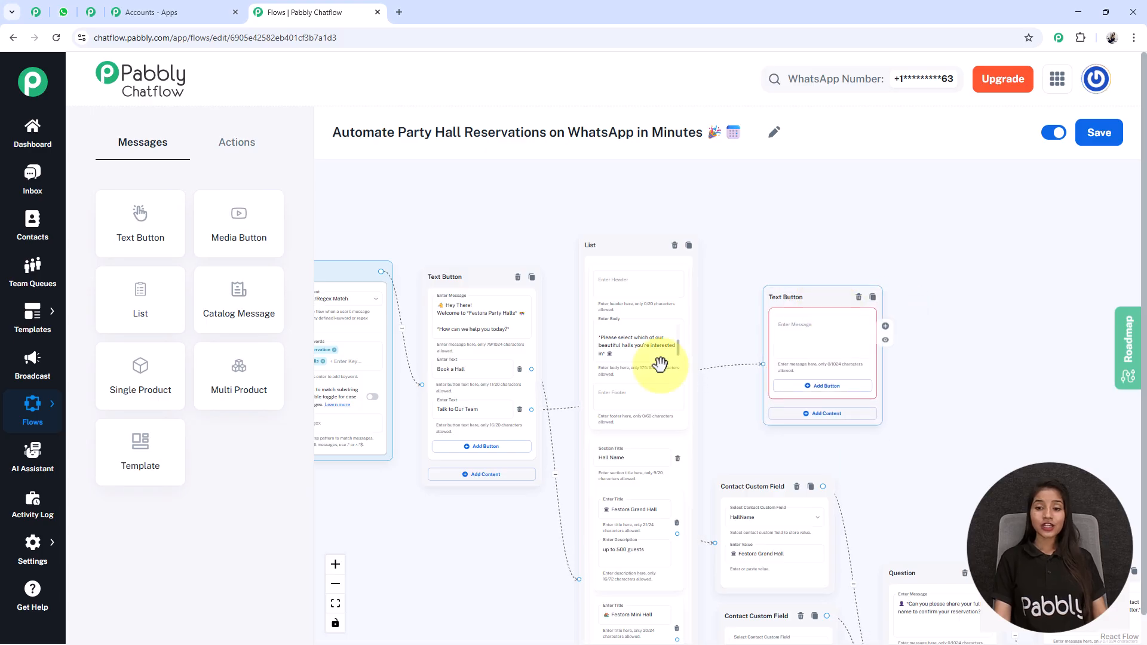
scroll(947, 355, up, 2)
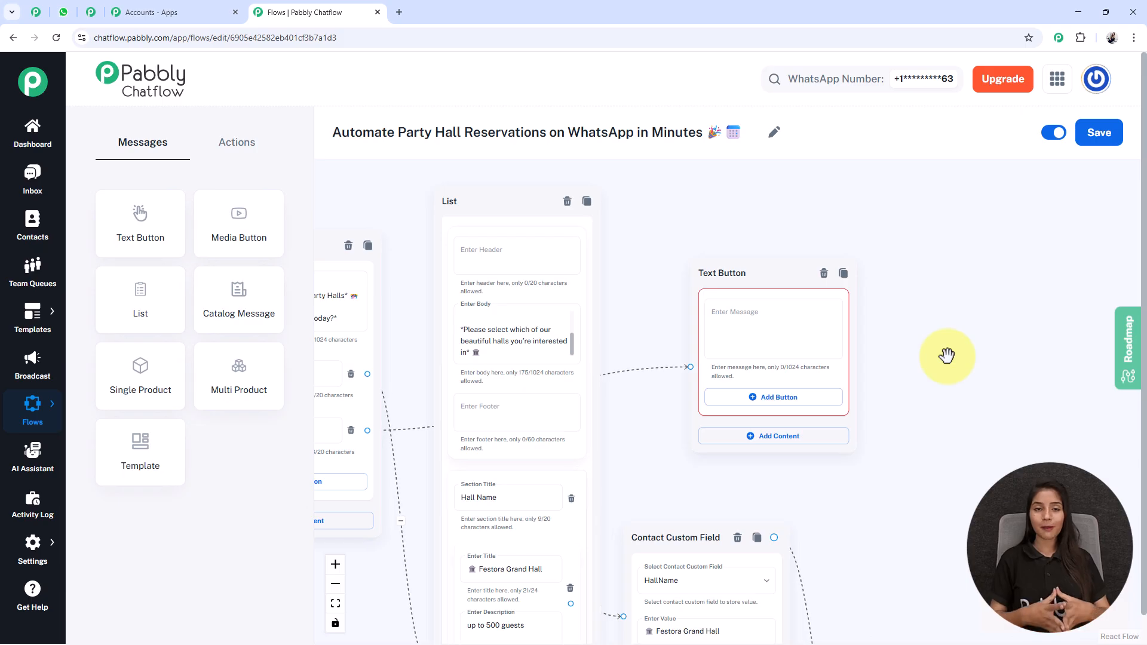
click(797, 337)
key(ctrl+v)
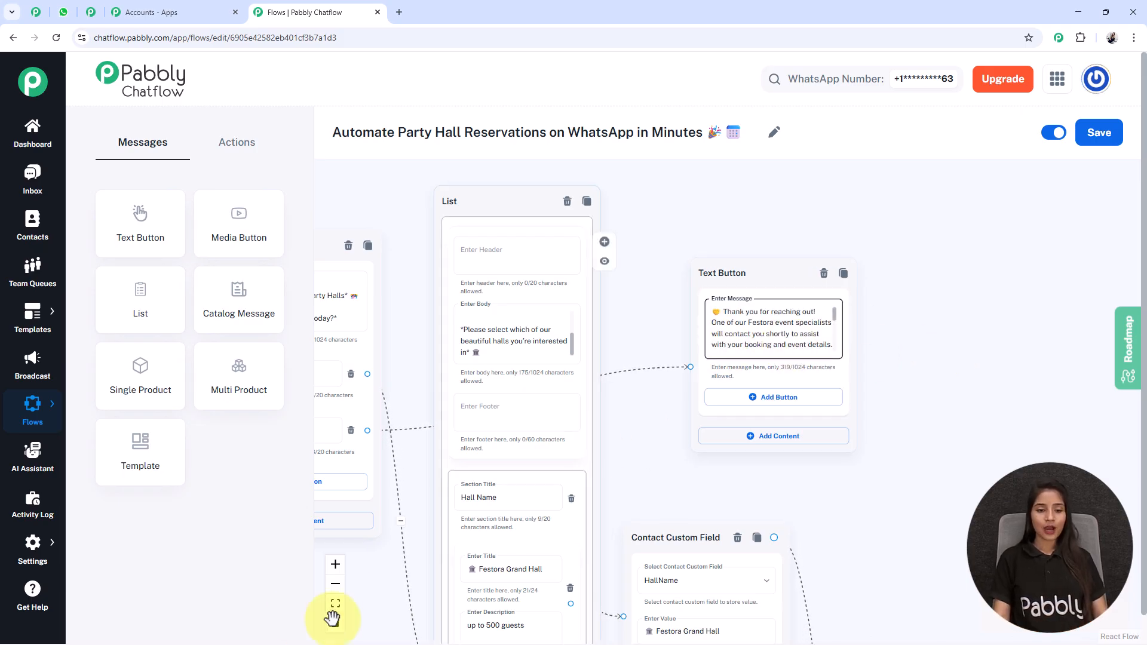
click(335, 603)
drag(898, 598, 820, 548)
scroll(892, 530, down, 2)
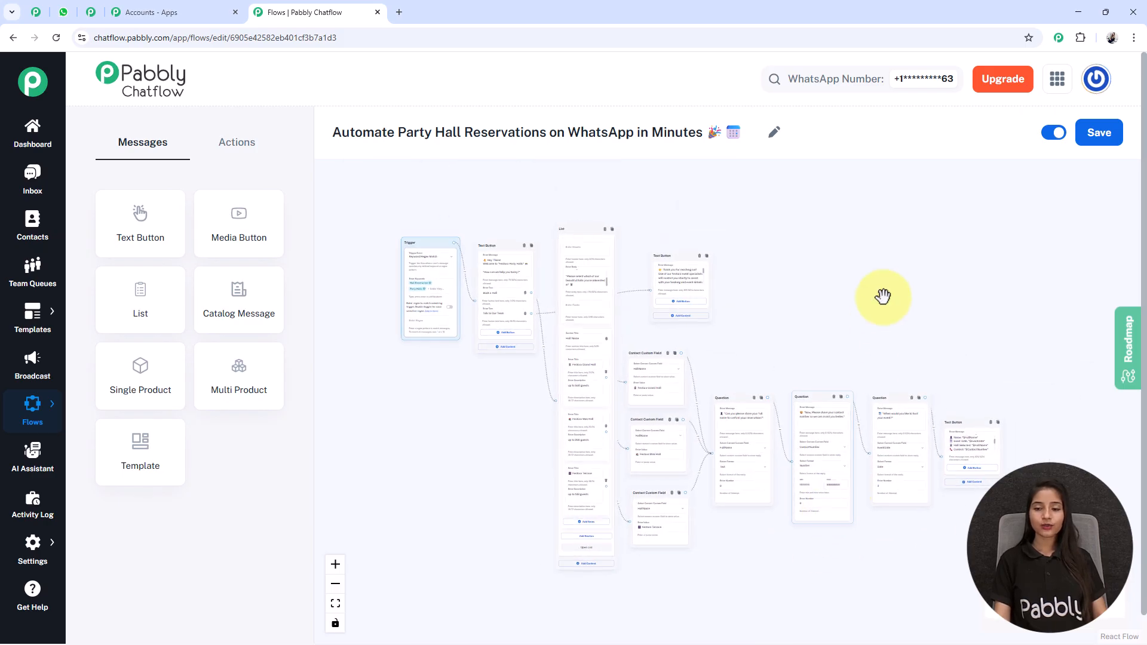
drag(870, 320, 840, 305)
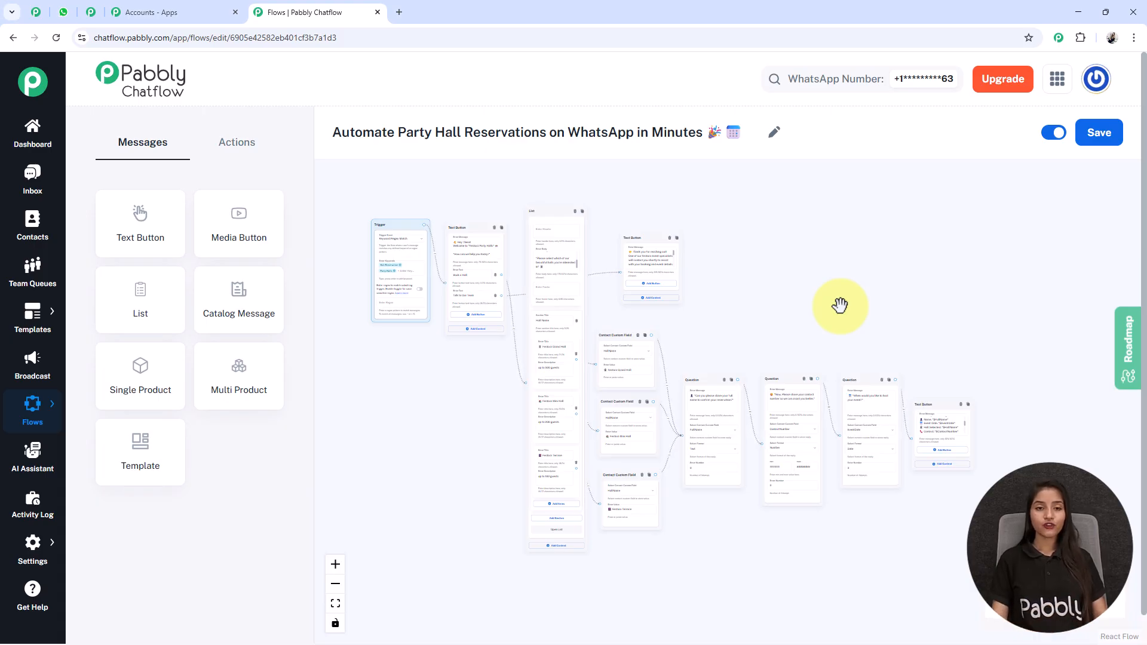
Save the finished flow and check the Party Hall test chat in WhatsApp Web.
click(1101, 139)
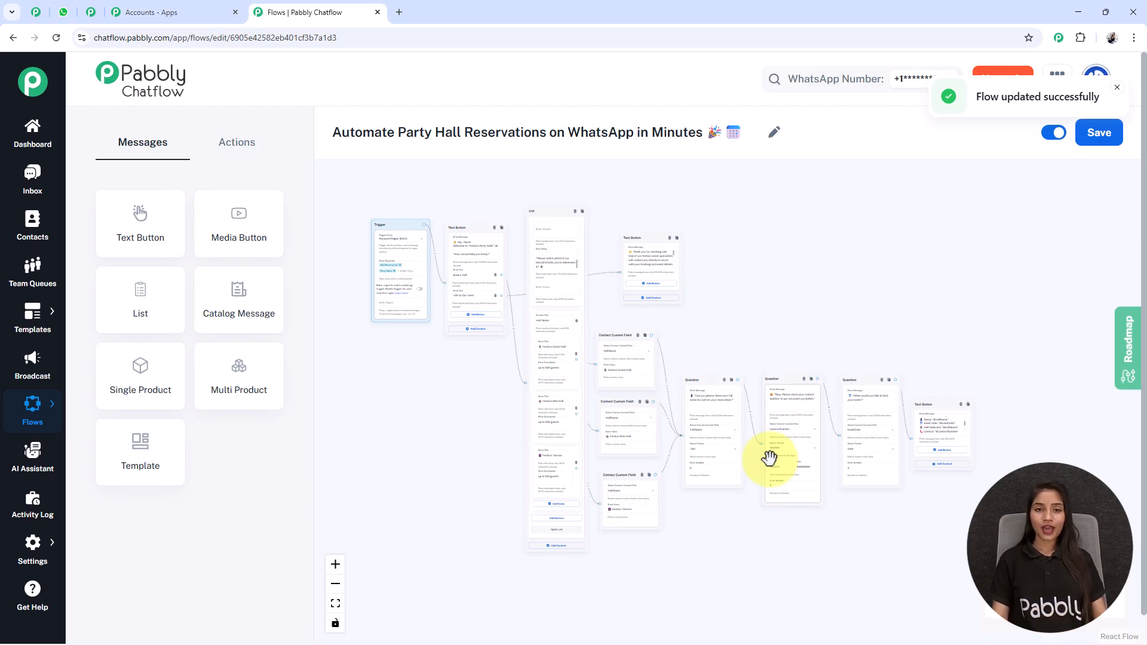
click(63, 12)
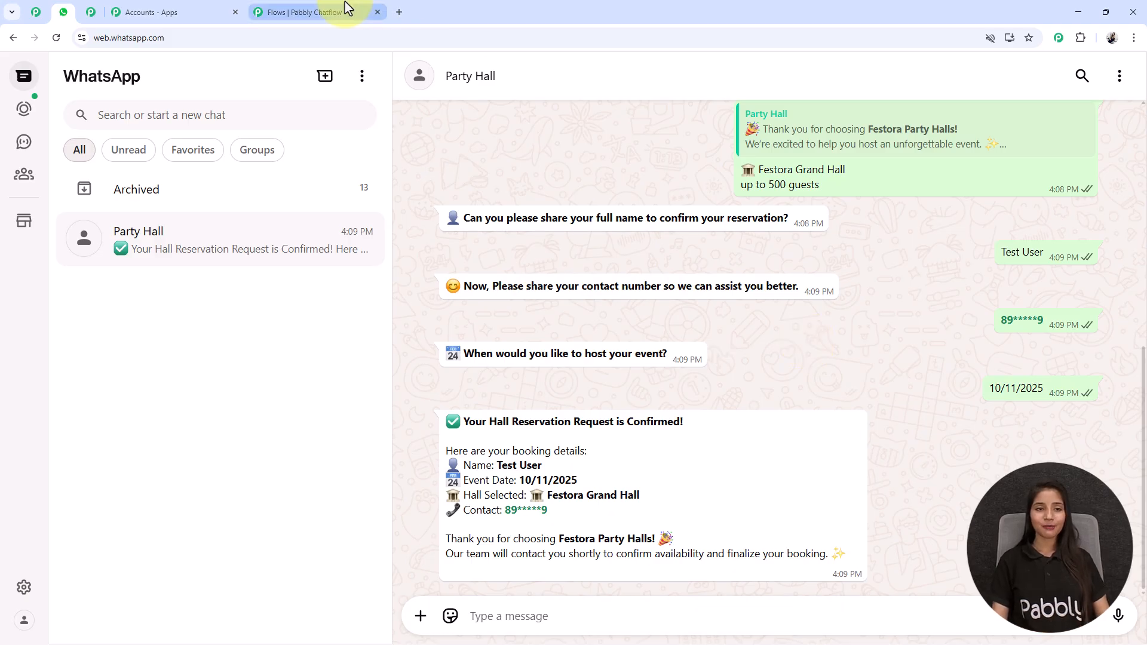
click(305, 12)
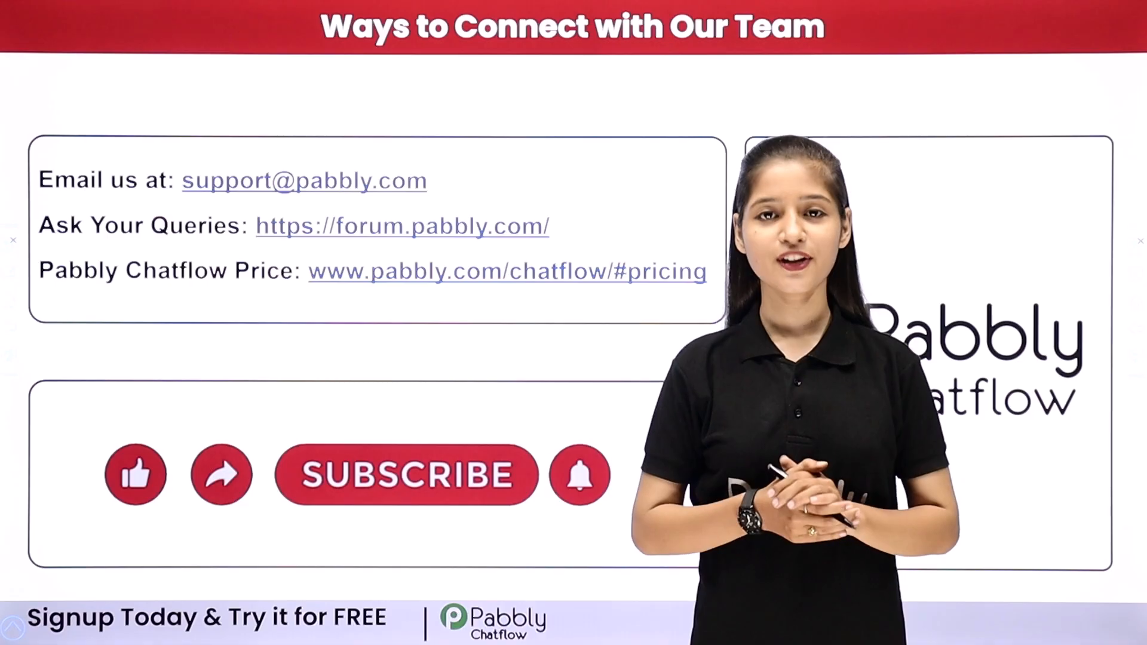